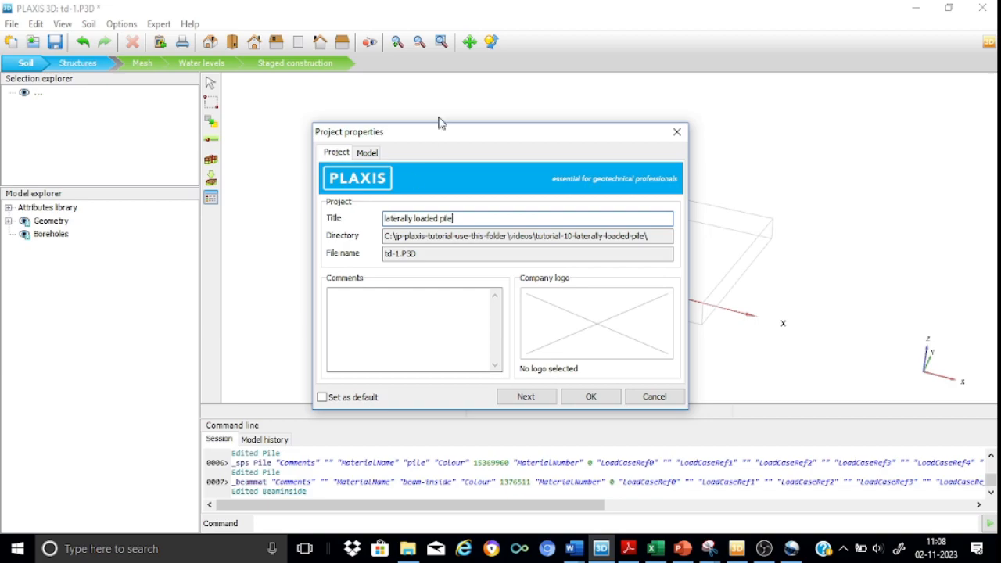
Set the model contour to x from -12.5 to 12.5 m and y from -12.5 to 12.5 m in the project properties
{"action": "left_click", "coordinate": [372, 154]}
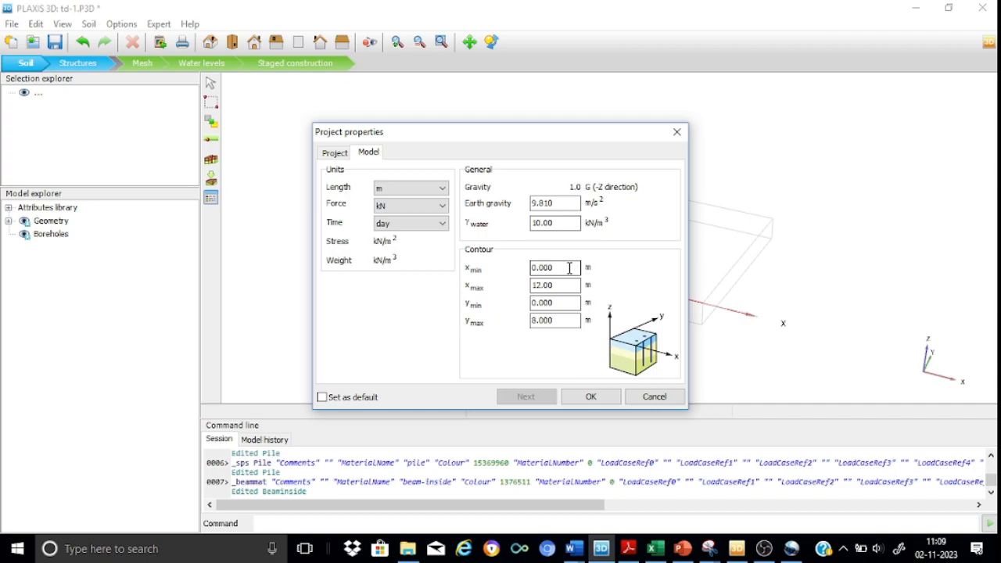
{"action": "left_click_drag", "start_coordinate": [570, 268], "coordinate": [530, 270]}
{"action": "type", "text": "-1"}
{"action": "left_click_drag", "start_coordinate": [559, 285], "coordinate": [519, 290]}
{"action": "type", "text": "12.5"}
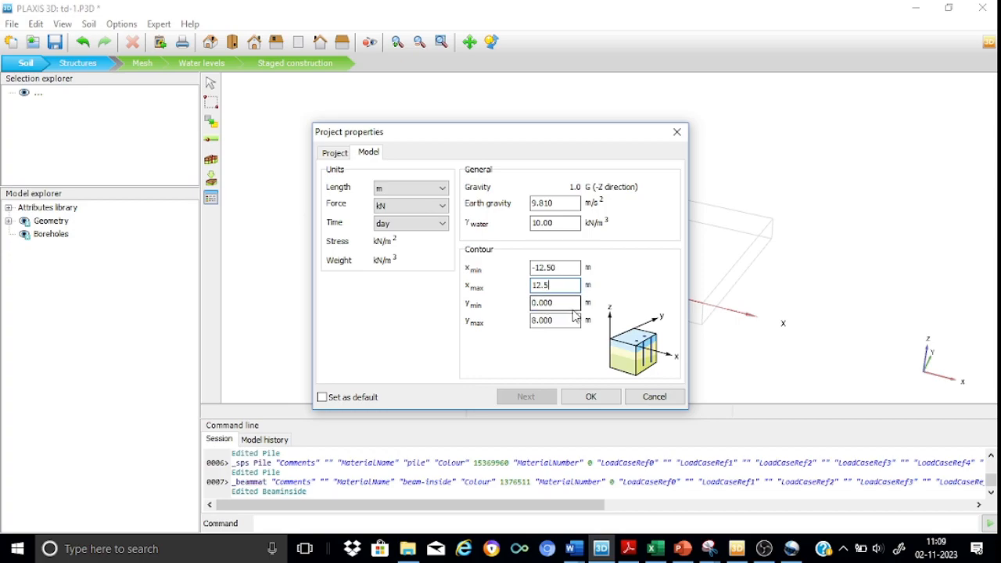
{"action": "left_click_drag", "start_coordinate": [576, 304], "coordinate": [523, 307]}
{"action": "type", "text": "-12.5"}
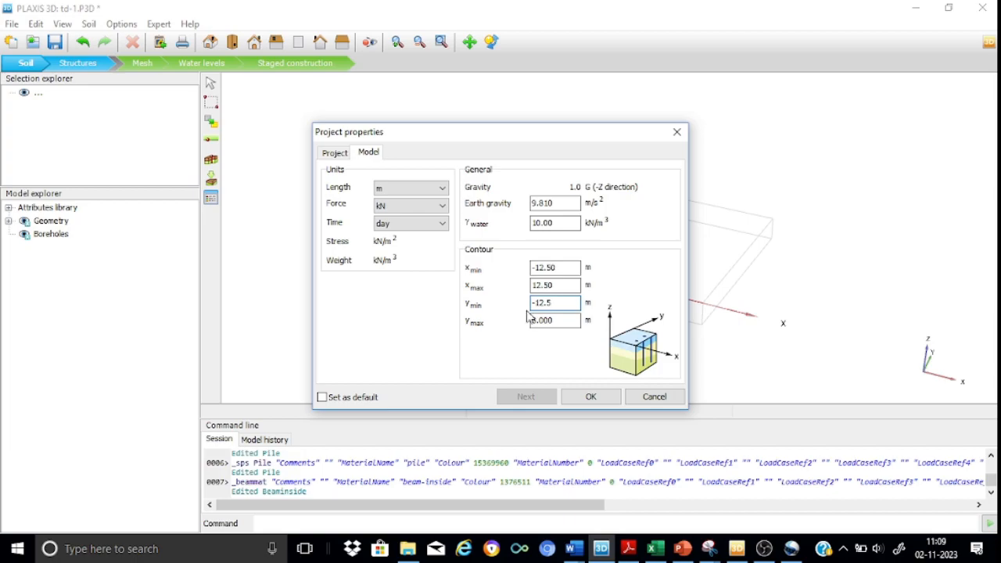
{"action": "left_click_drag", "start_coordinate": [557, 321], "coordinate": [504, 328]}
{"action": "type", "text": "12.5"}
{"action": "left_click", "coordinate": [595, 402]}
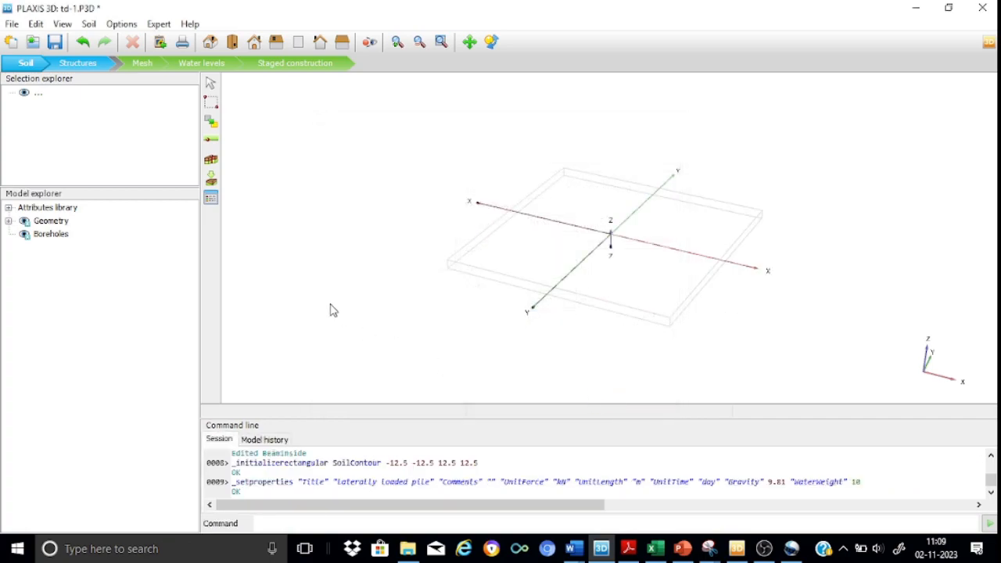
Create a borehole at the origin and add one soil layer with its bottom at -25 m
{"action": "left_click", "coordinate": [211, 160]}
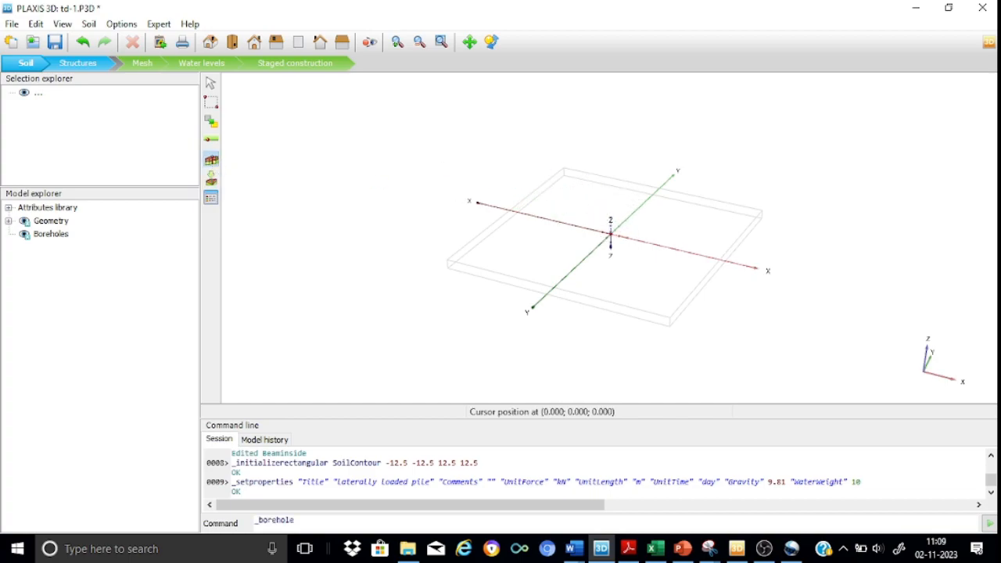
{"action": "left_click", "coordinate": [611, 236]}
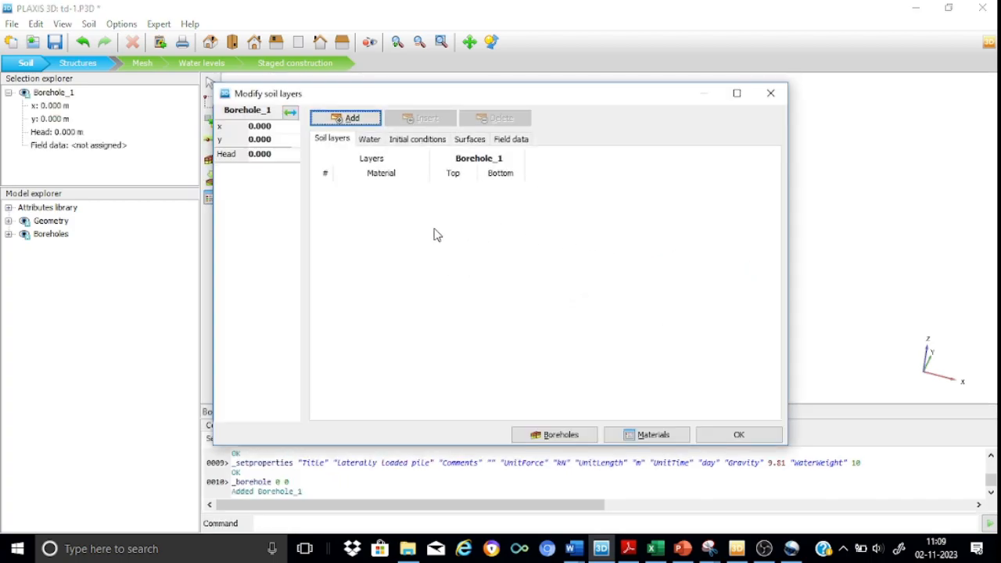
{"action": "left_click", "coordinate": [352, 119]}
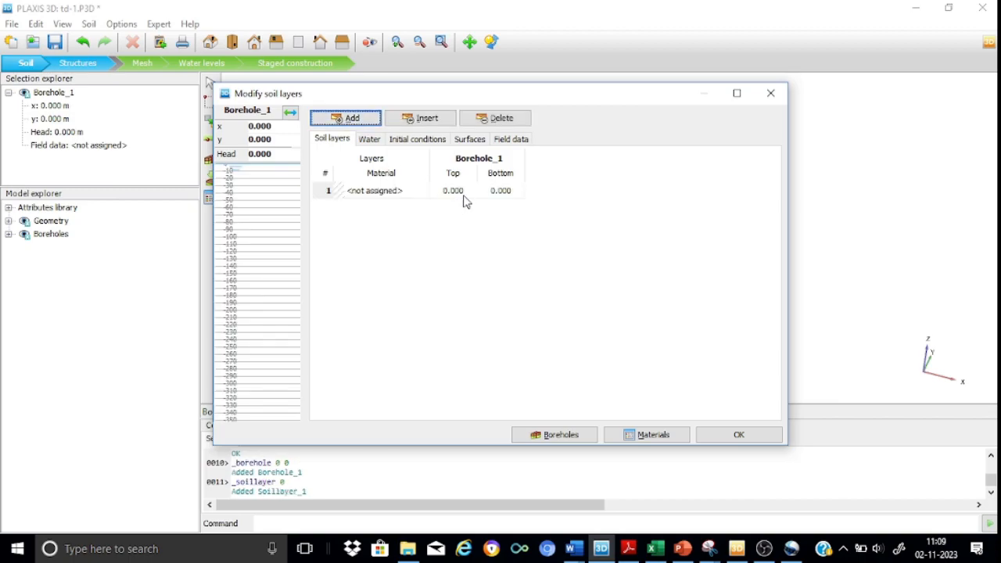
{"action": "left_click", "coordinate": [504, 192]}
{"action": "type", "text": "-25"}
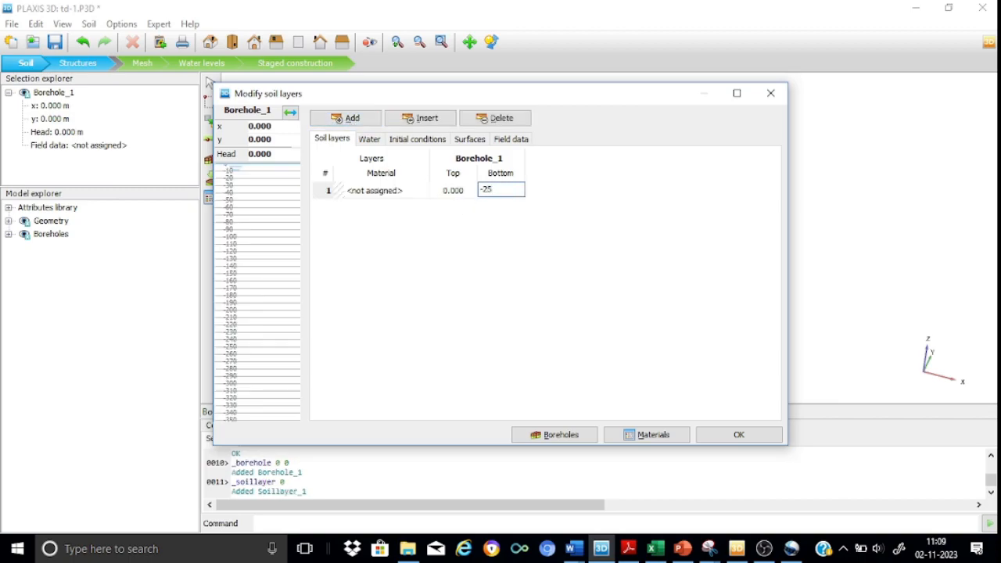
{"action": "left_click", "coordinate": [630, 277]}
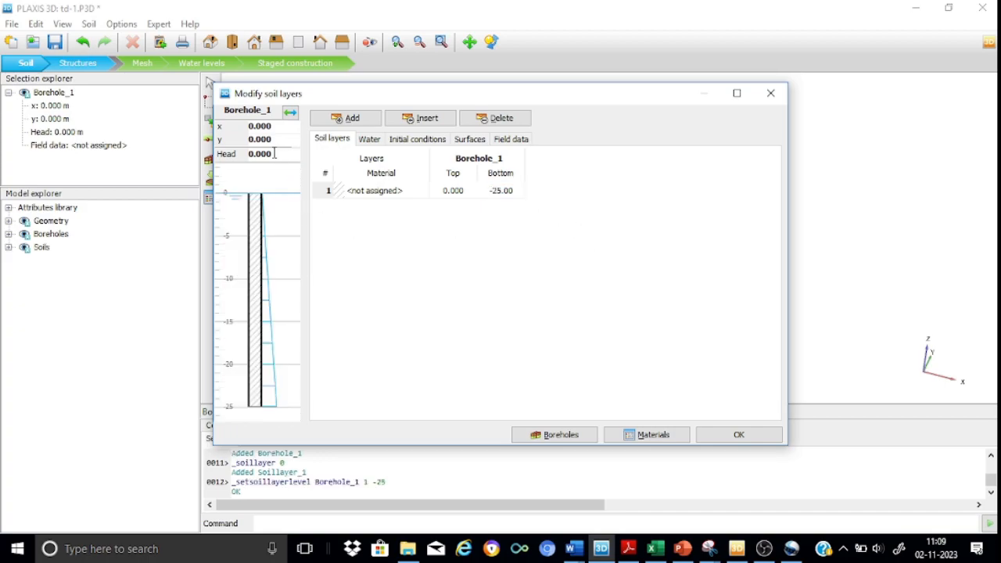
Set the borehole's water head to -1.5 m and finish the soil layer definition
{"action": "left_click_drag", "start_coordinate": [274, 153], "coordinate": [235, 159]}
{"action": "type", "text": "-1.5"}
{"action": "left_click", "coordinate": [743, 435]}
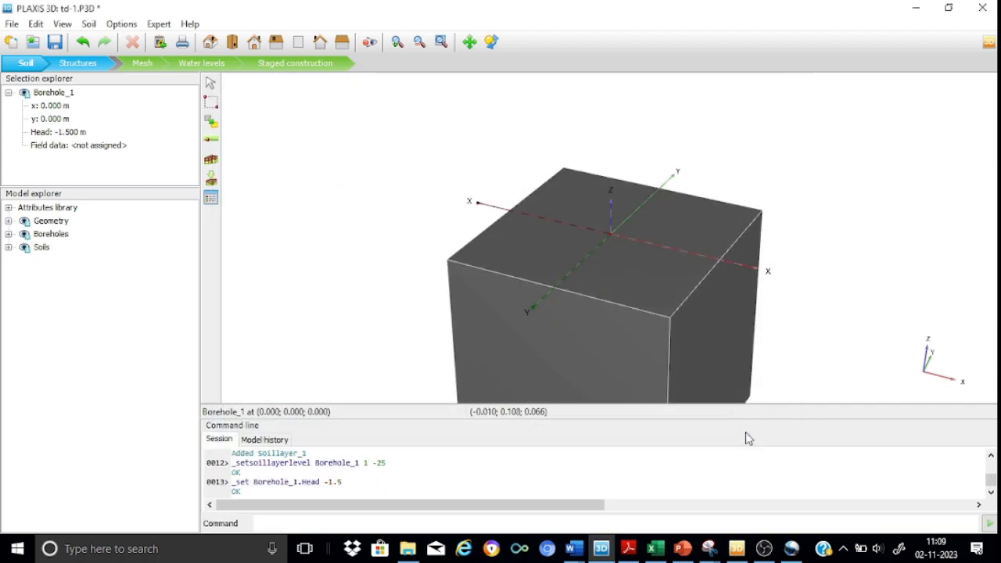
{"action": "left_click", "coordinate": [209, 86]}
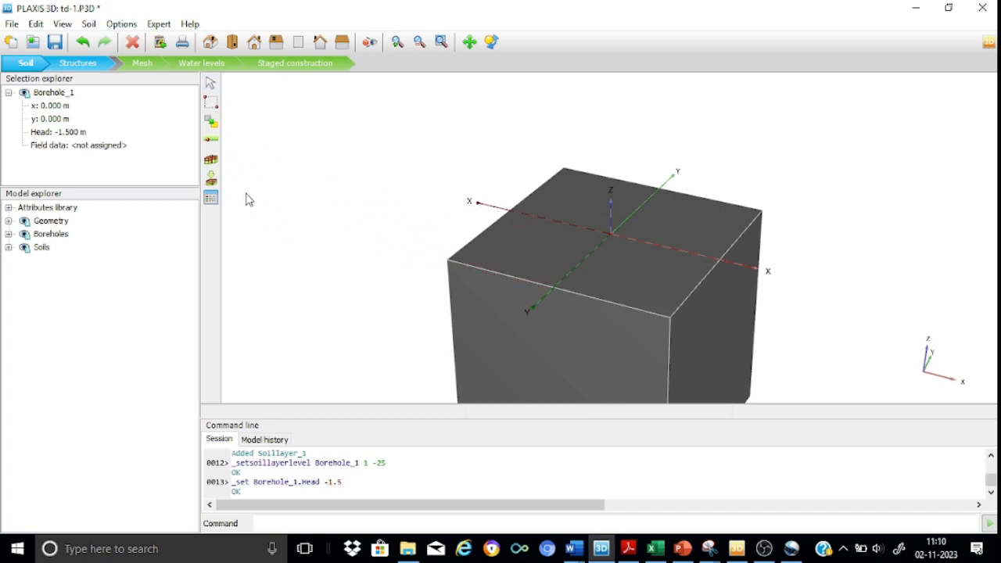
Review the general, stiffness, strength and interface properties of the c-phi-soil material set
{"action": "left_click", "coordinate": [211, 201]}
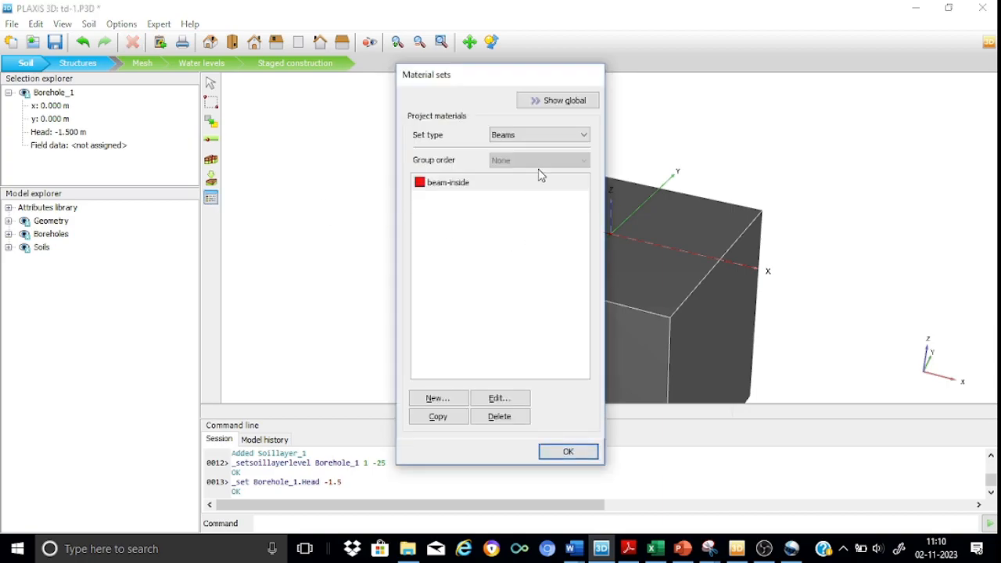
{"action": "left_click", "coordinate": [581, 134]}
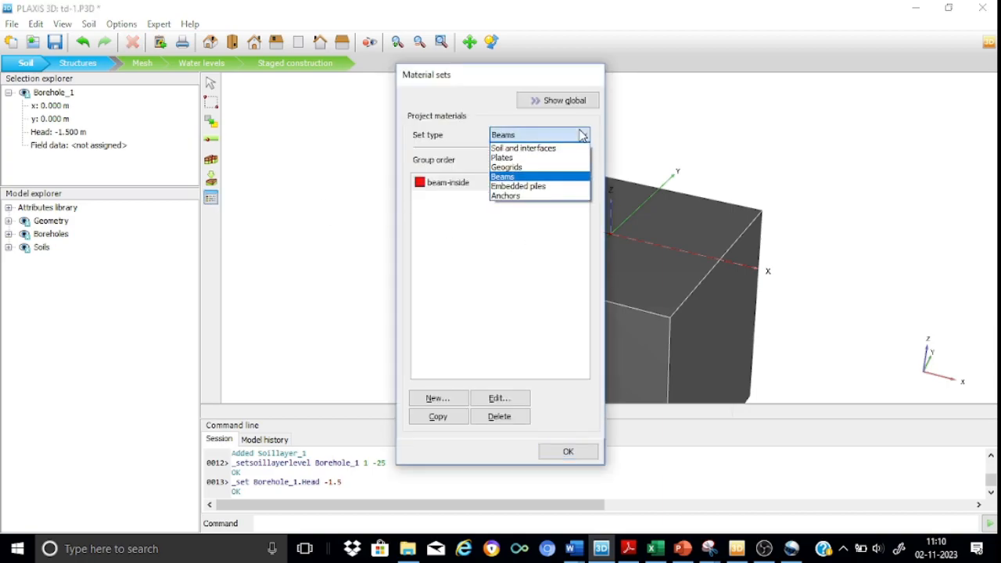
{"action": "left_click", "coordinate": [526, 151]}
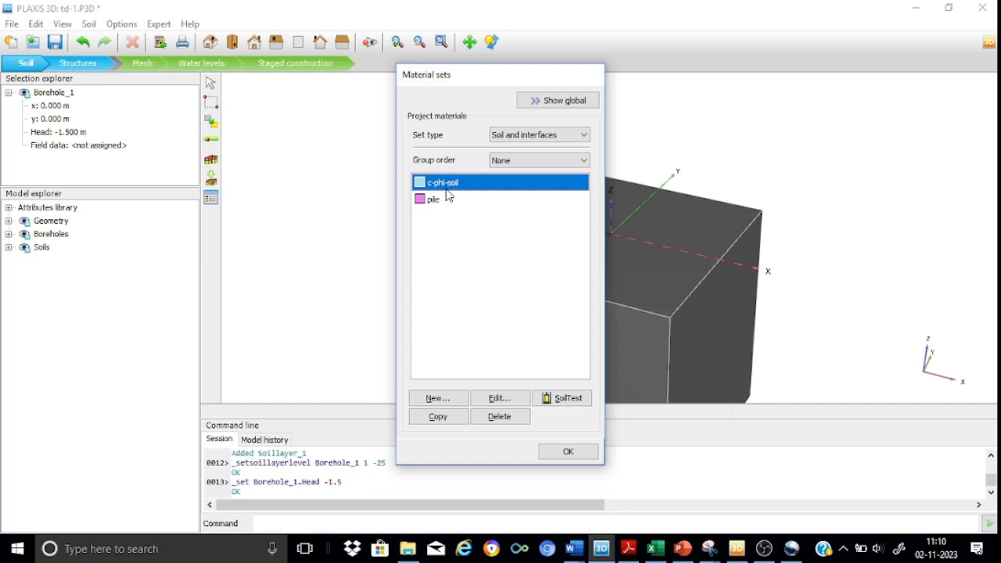
{"action": "left_click", "coordinate": [497, 399]}
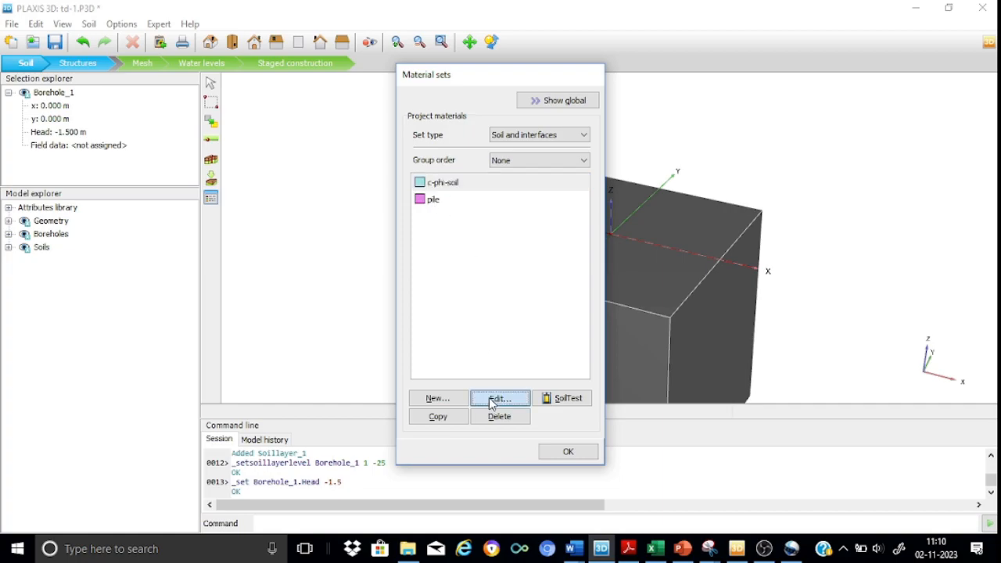
{"action": "left_click", "coordinate": [580, 205]}
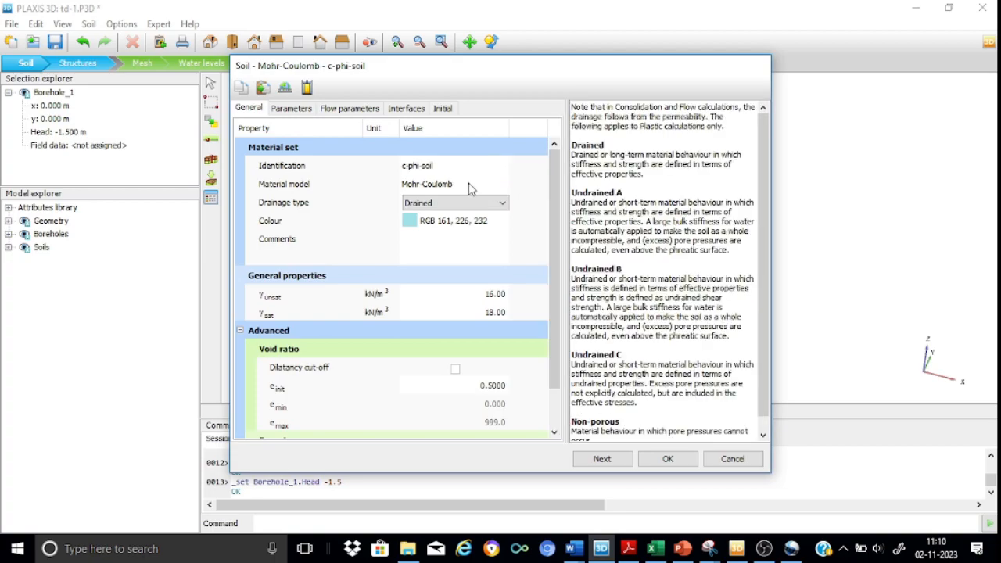
{"action": "left_click", "coordinate": [303, 111]}
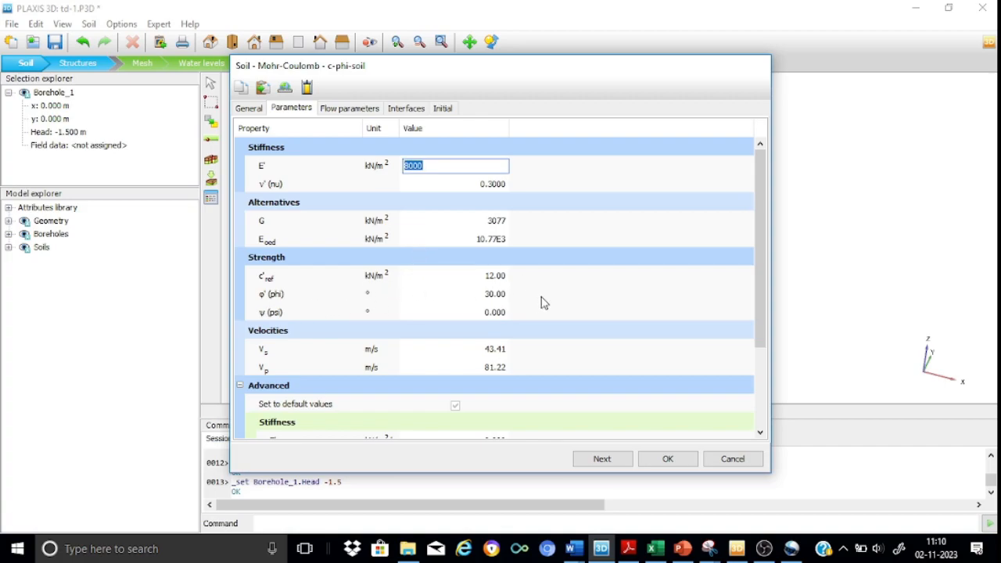
{"action": "left_click", "coordinate": [408, 109]}
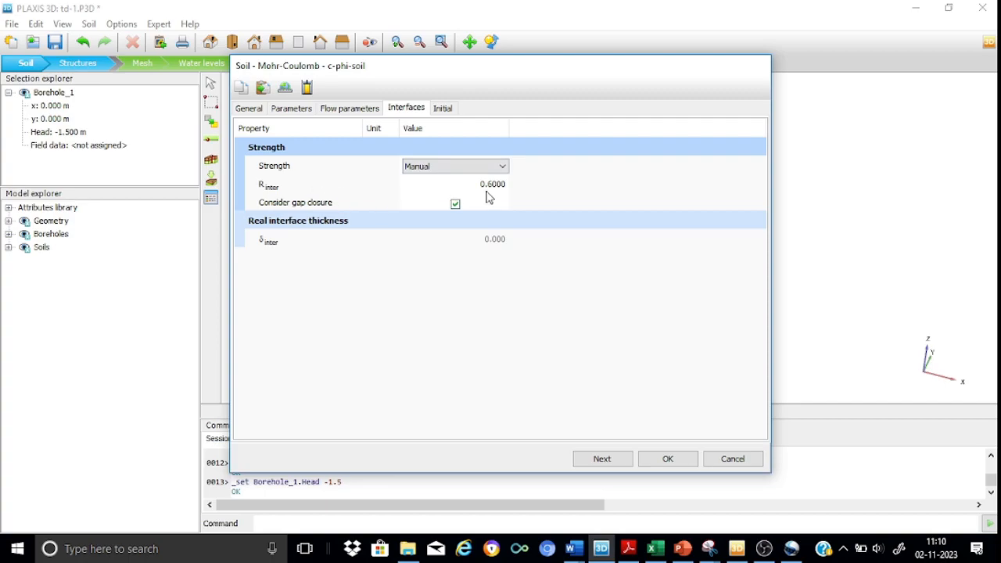
{"action": "left_click", "coordinate": [667, 458]}
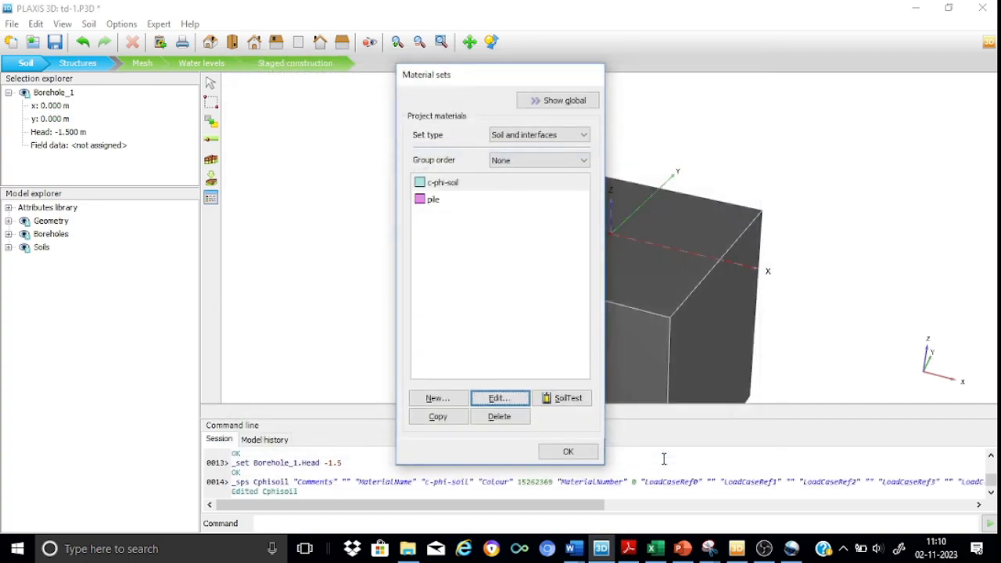
Review the general and stiffness properties of the pile material set
{"action": "double_click", "coordinate": [435, 201]}
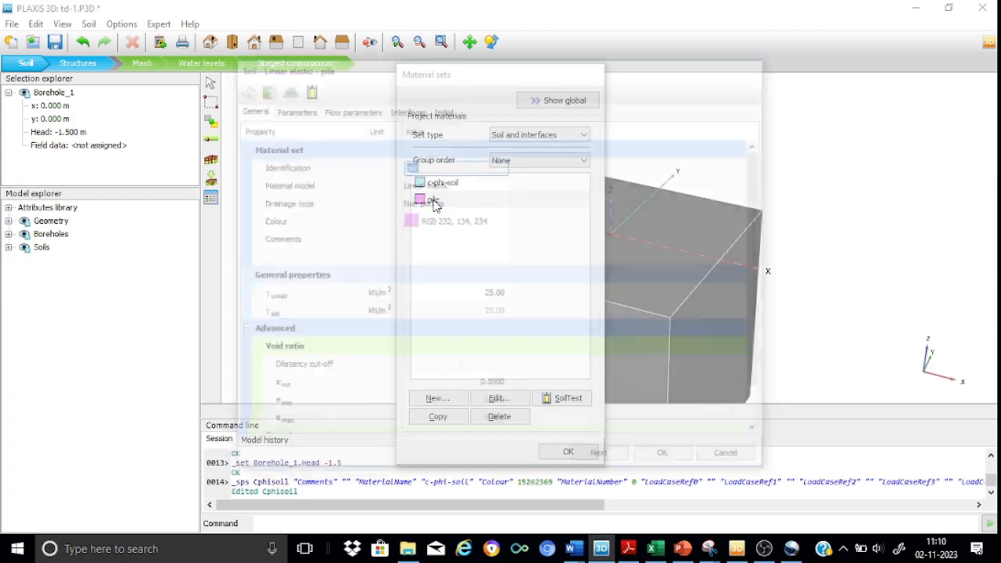
{"action": "left_click", "coordinate": [436, 205]}
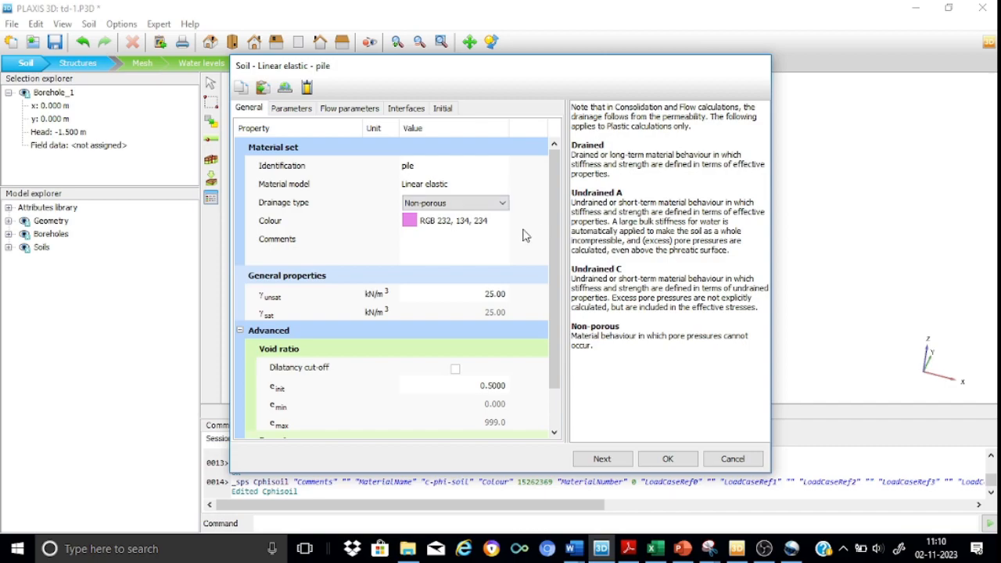
{"action": "left_click", "coordinate": [299, 109]}
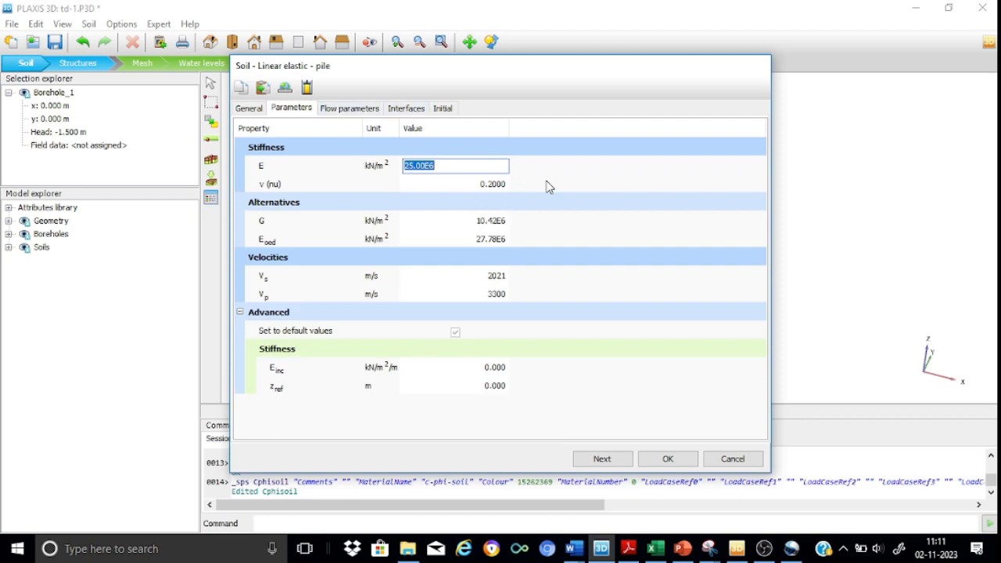
{"action": "left_click", "coordinate": [667, 460]}
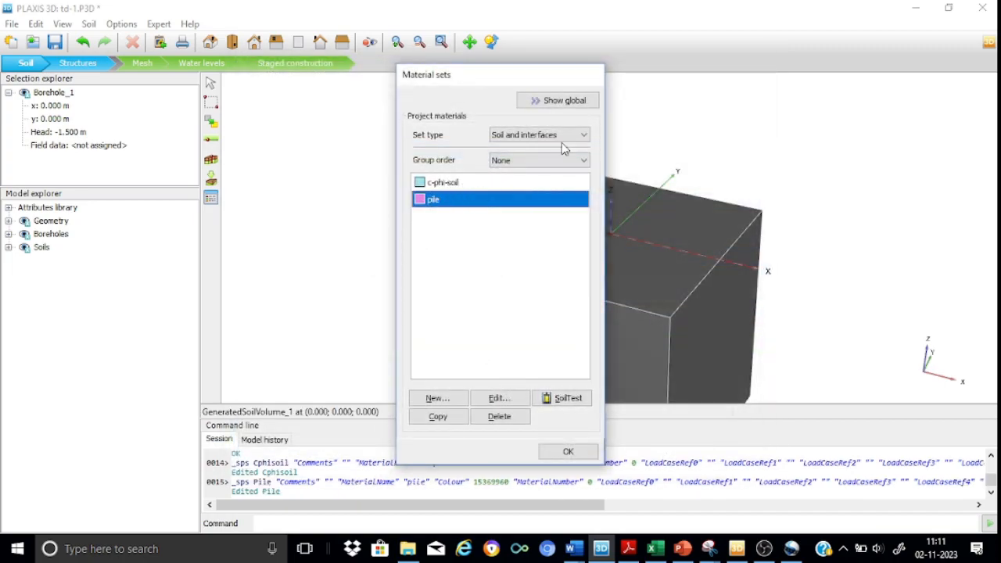
Review the section and stiffness properties of the beam-inside beam material, and close the material sets
{"action": "left_click", "coordinate": [586, 137]}
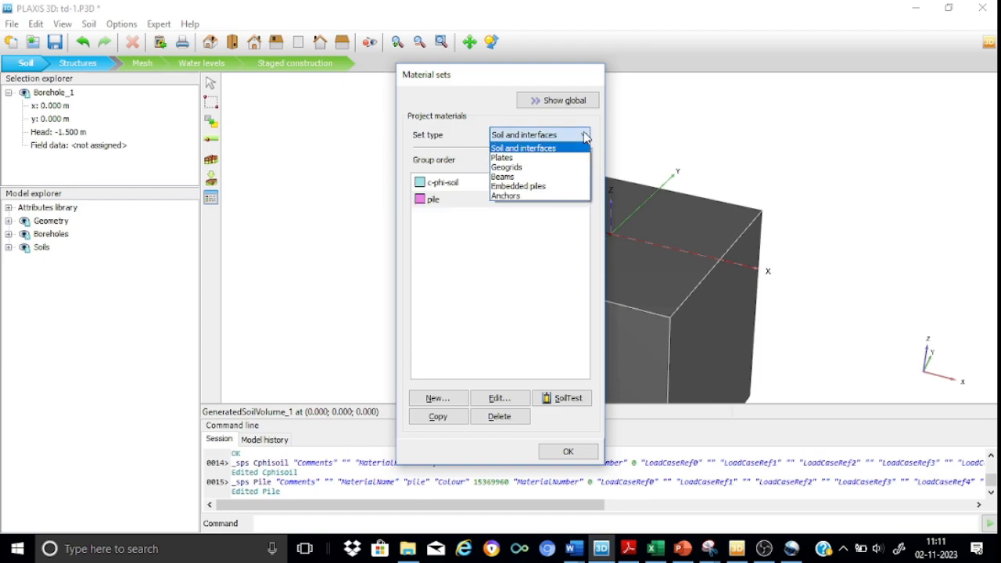
{"action": "left_click", "coordinate": [512, 179]}
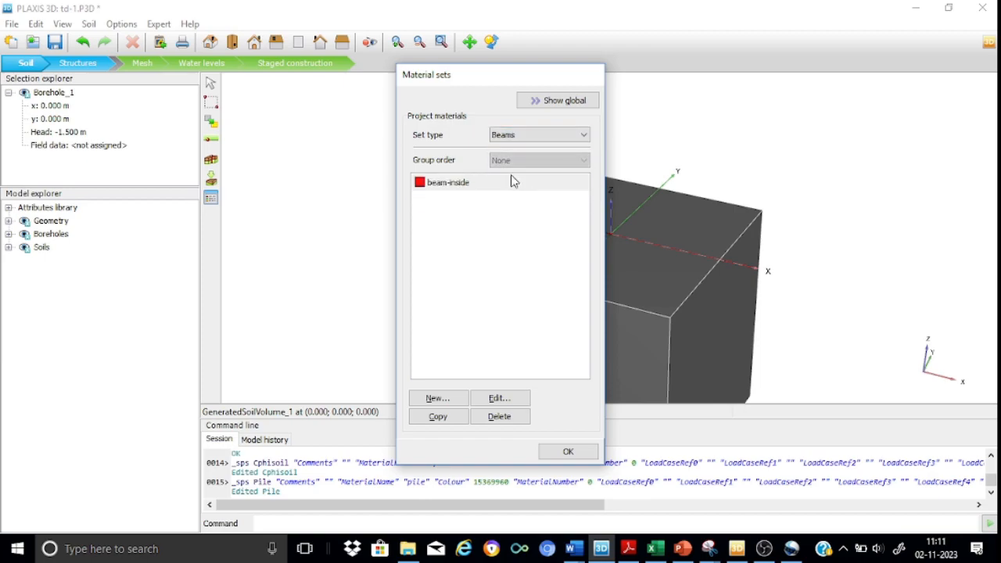
{"action": "double_click", "coordinate": [458, 183]}
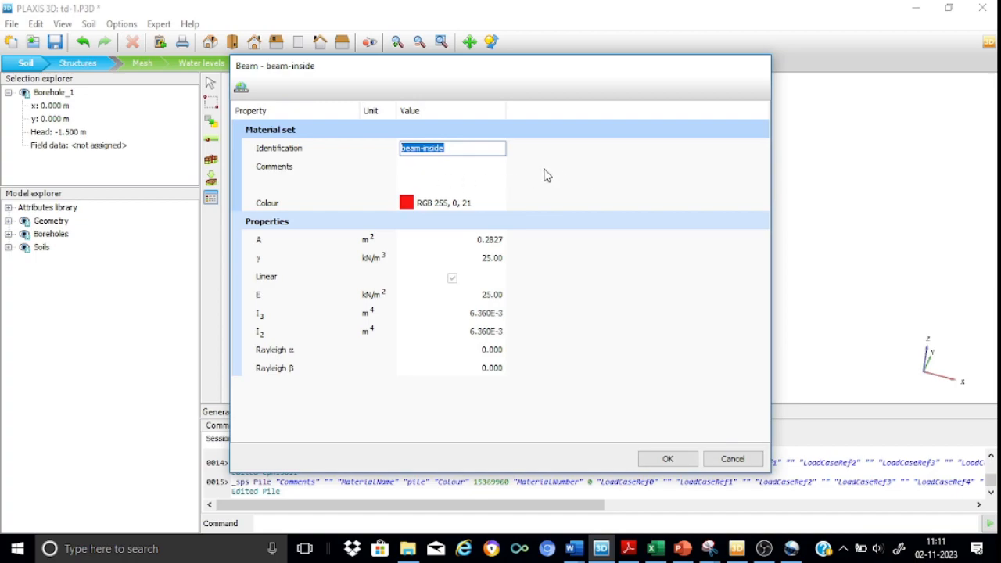
{"action": "key", "text": "Tab"}
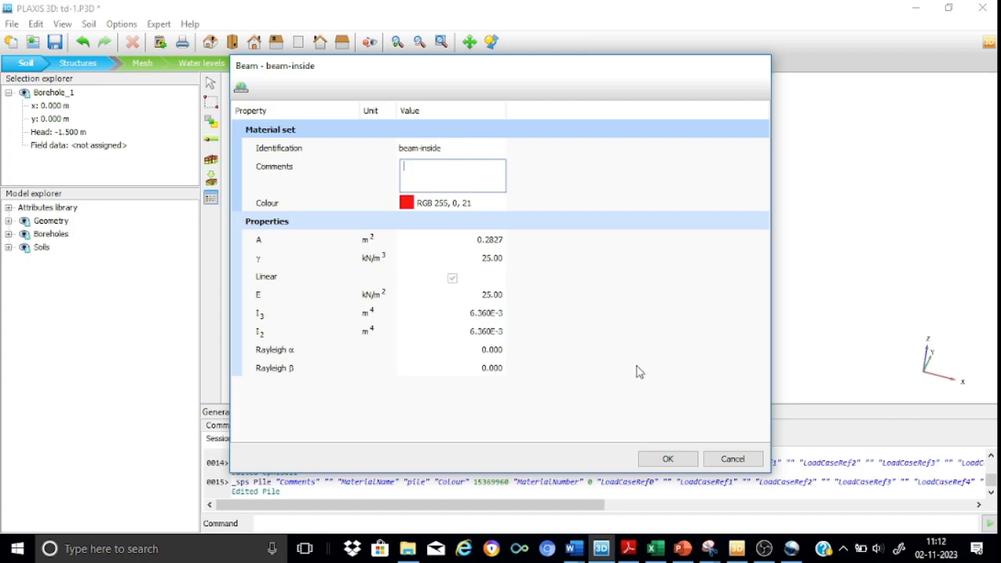
{"action": "left_click", "coordinate": [667, 460]}
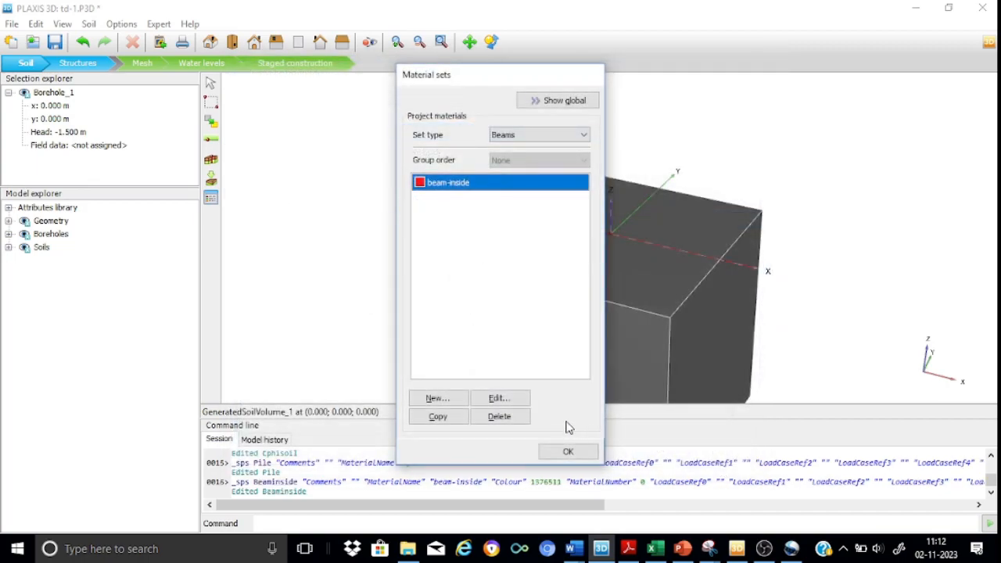
{"action": "left_click", "coordinate": [567, 453]}
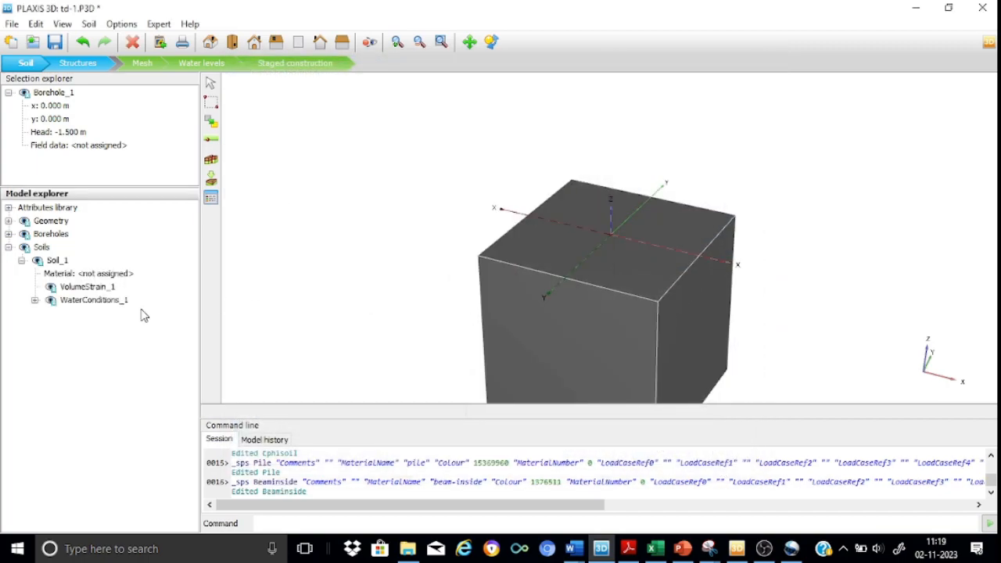
Assign the Cphisoil material to Soil_1
{"action": "left_click", "coordinate": [125, 274]}
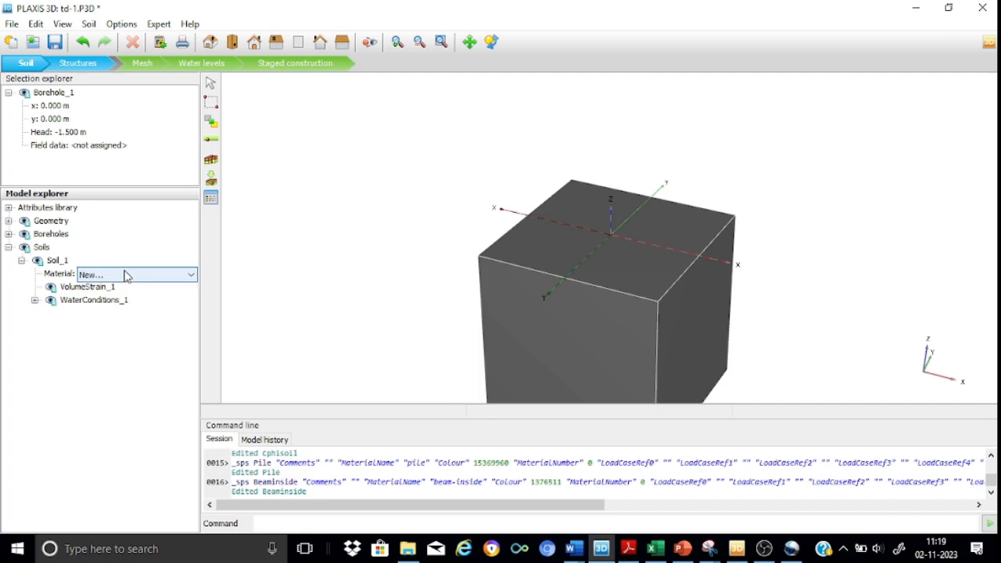
{"action": "left_click", "coordinate": [190, 274]}
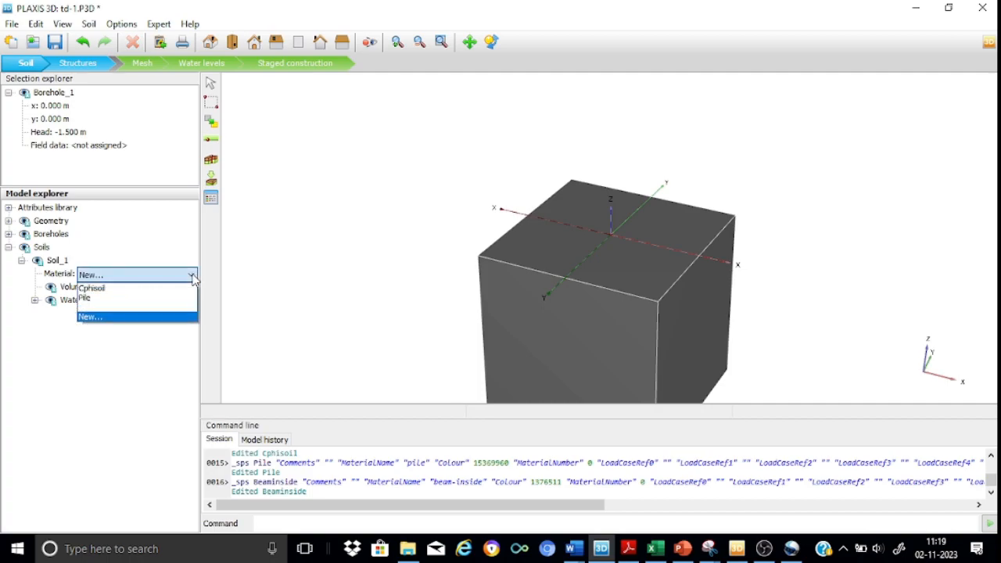
{"action": "left_click", "coordinate": [118, 288]}
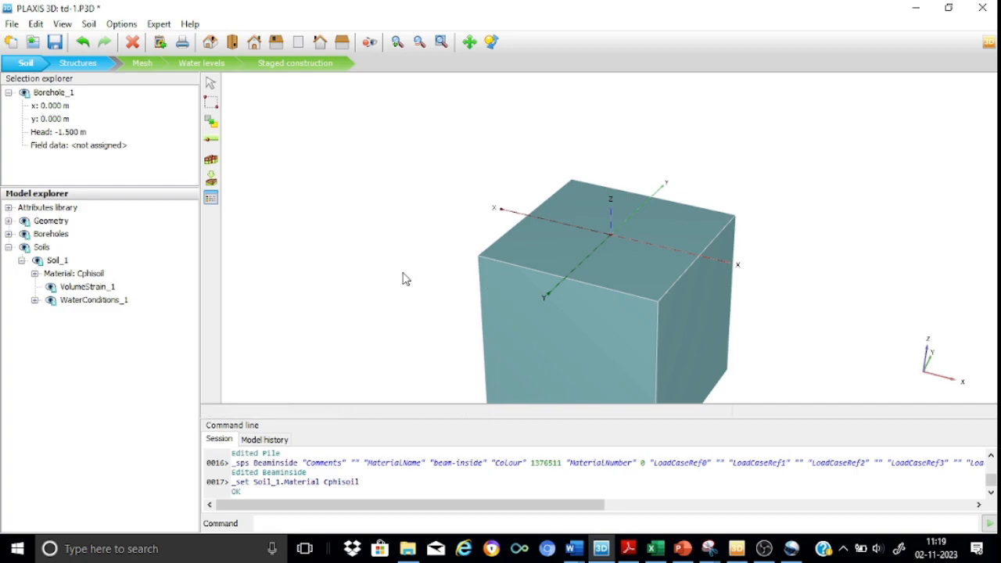
Insert a polycurve at the origin (0, 0, 0) in Structures mode
{"action": "left_click", "coordinate": [75, 64]}
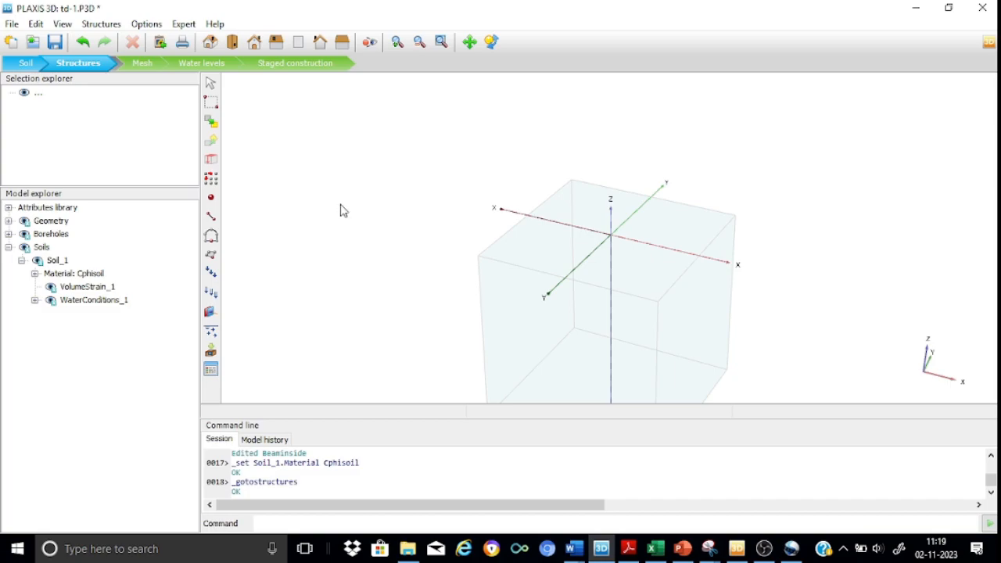
{"action": "left_click", "coordinate": [211, 237]}
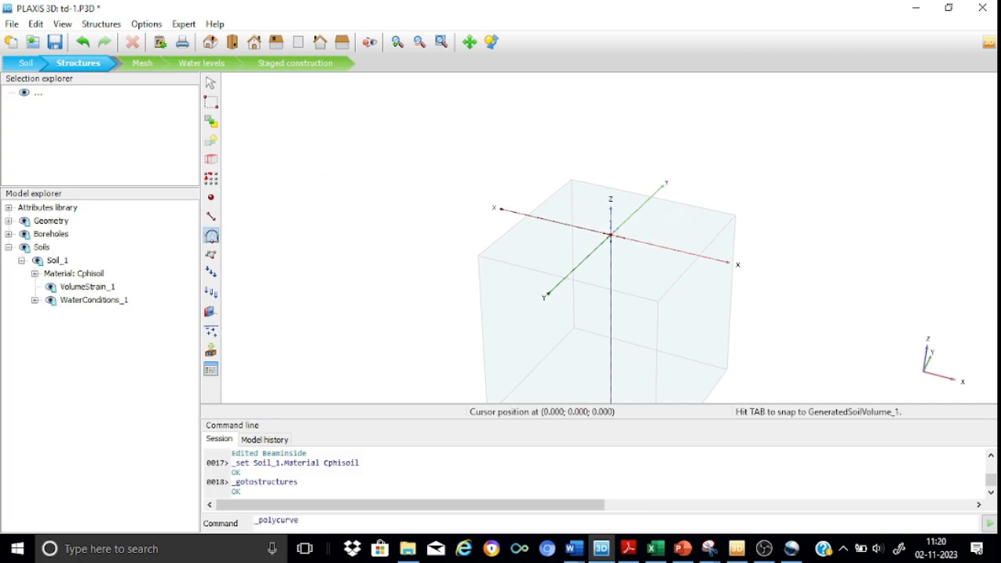
{"action": "left_click", "coordinate": [611, 234]}
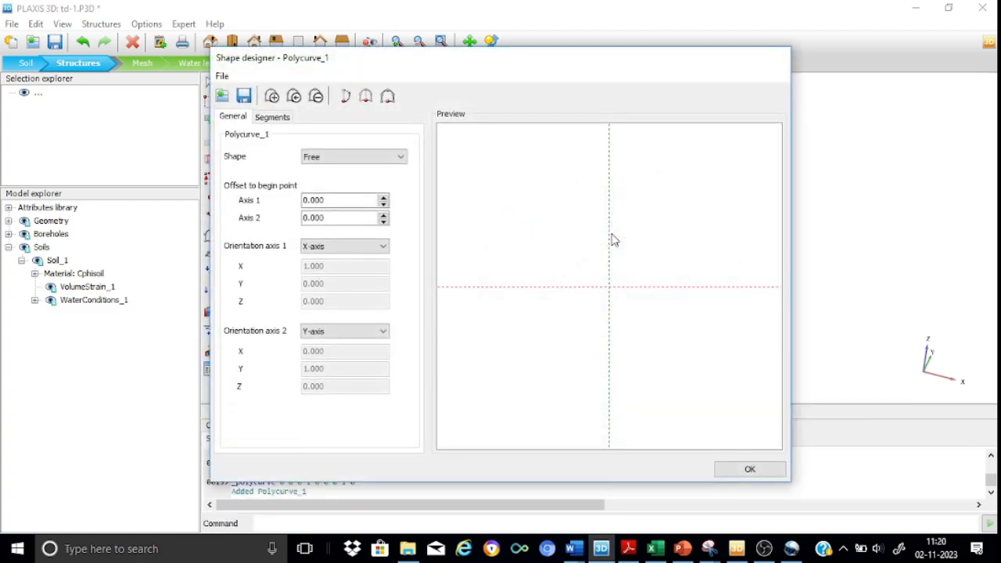
Add an arc segment to the polycurve with relative start angle 90, radius 0.3 and segment angle 360
{"action": "left_click", "coordinate": [283, 118]}
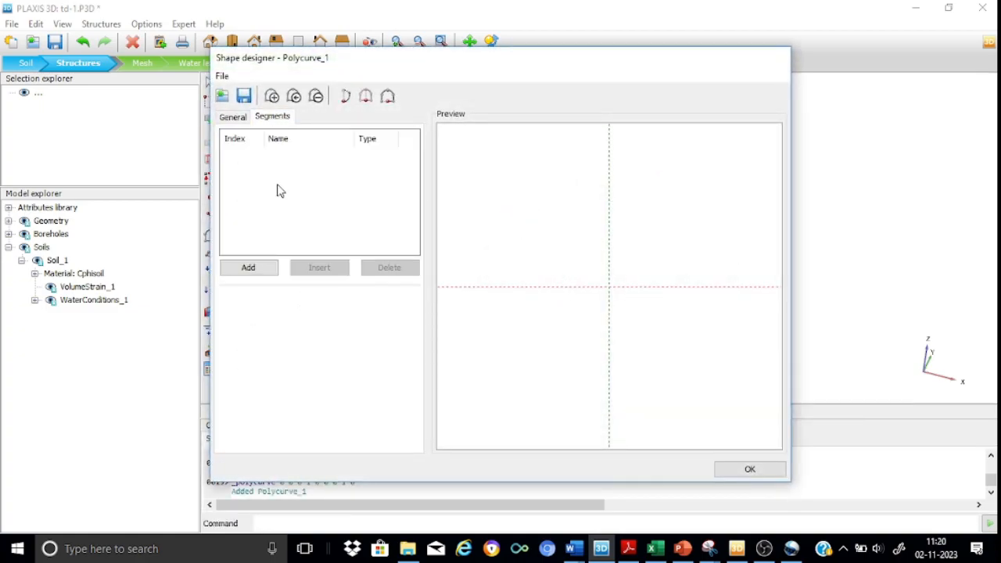
{"action": "left_click", "coordinate": [248, 268]}
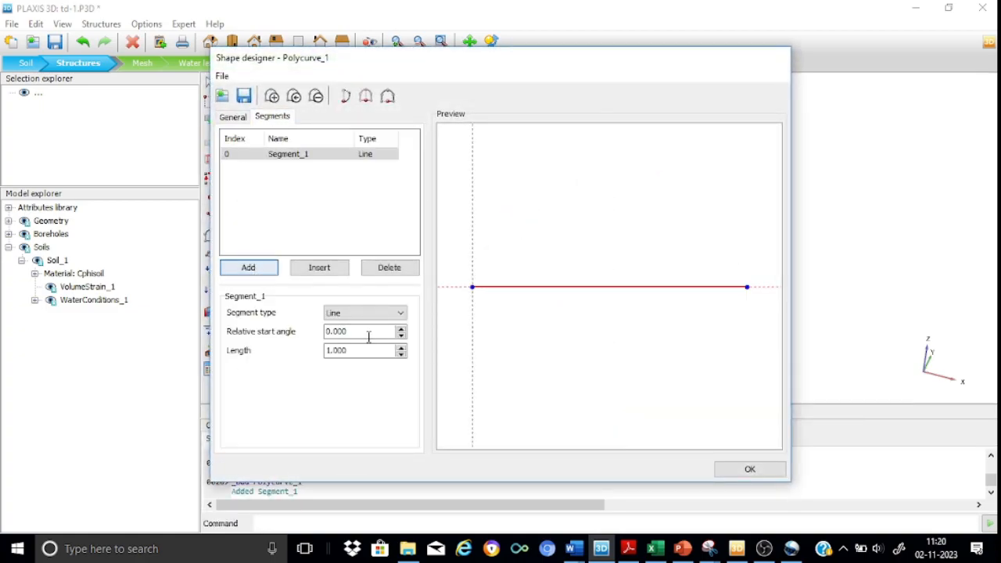
{"action": "left_click", "coordinate": [400, 314]}
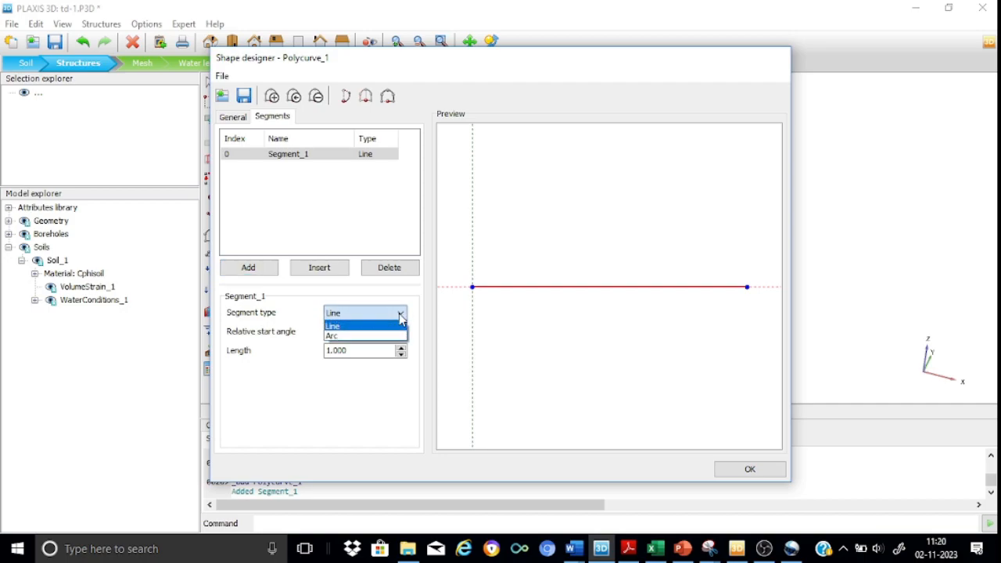
{"action": "left_click", "coordinate": [347, 336]}
{"action": "left_click_drag", "start_coordinate": [358, 332], "coordinate": [326, 351]}
{"action": "type", "text": "900.3"}
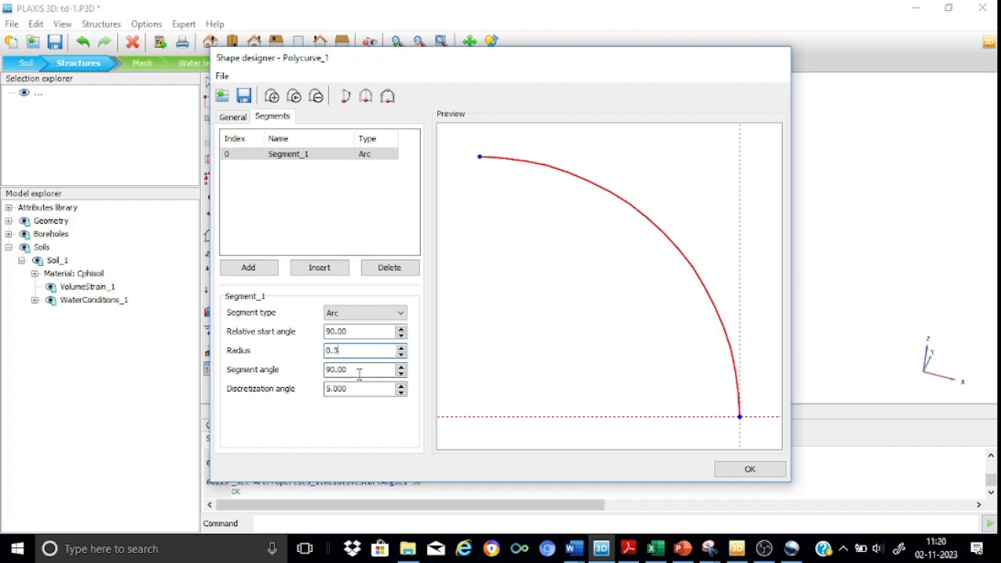
{"action": "left_click_drag", "start_coordinate": [352, 370], "coordinate": [305, 376]}
{"action": "type", "text": "3"}
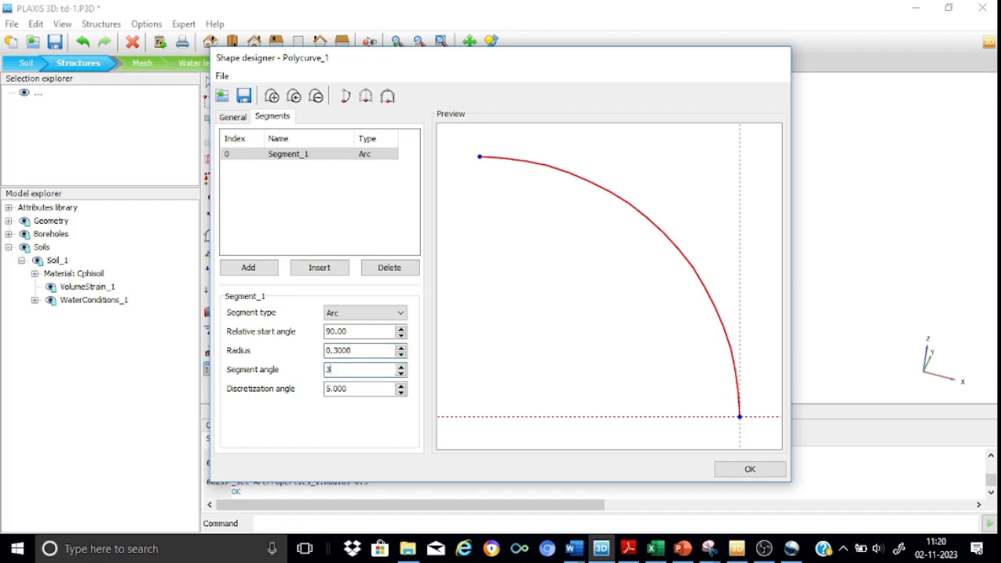
{"action": "type", "text": "60"}
{"action": "left_click", "coordinate": [363, 331]}
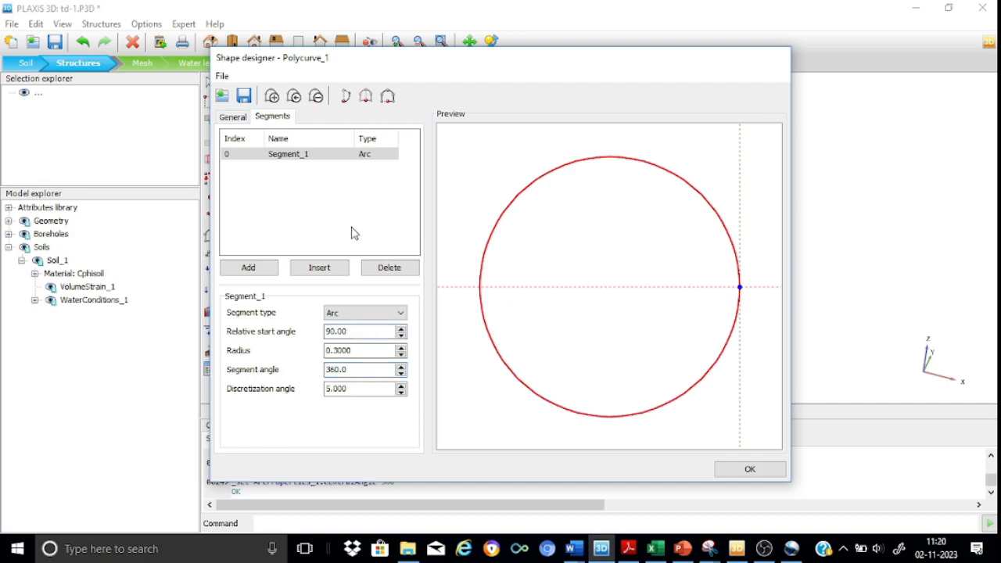
Set the polycurve's begin point offset along axis 1 to 0.30 and accept the shape
{"action": "left_click", "coordinate": [234, 117]}
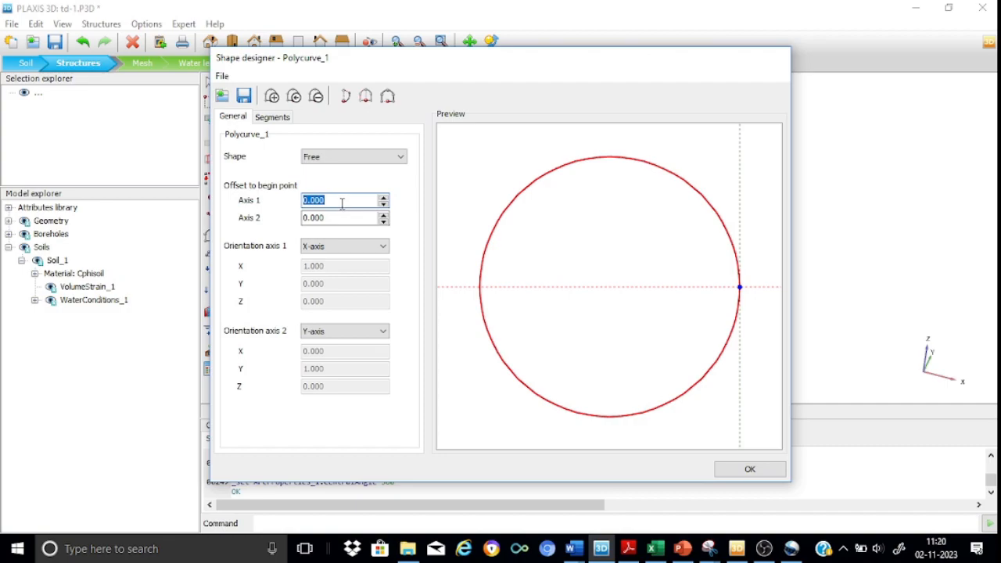
{"action": "type", "text": "0.30"}
{"action": "left_click", "coordinate": [342, 222]}
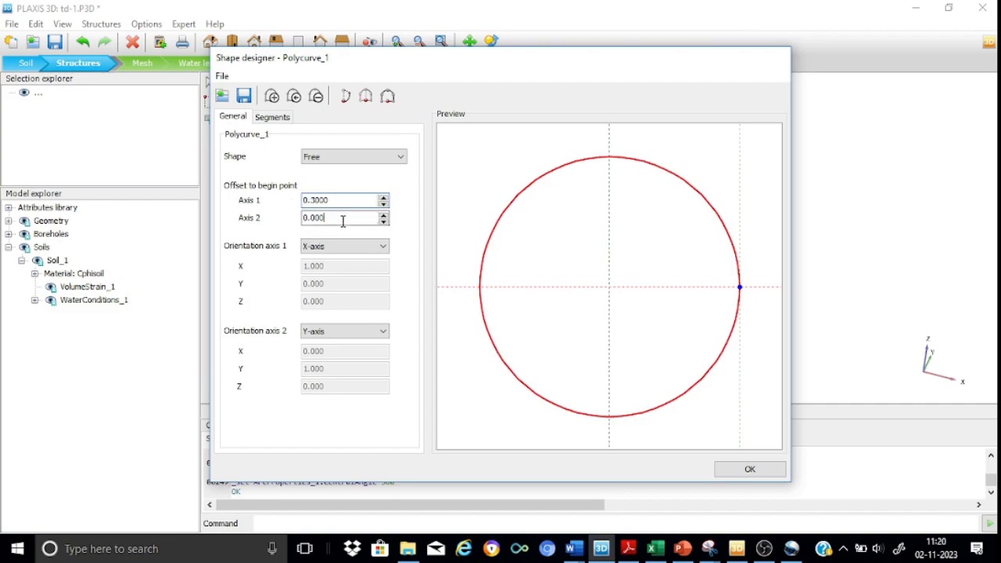
{"action": "left_click", "coordinate": [747, 469]}
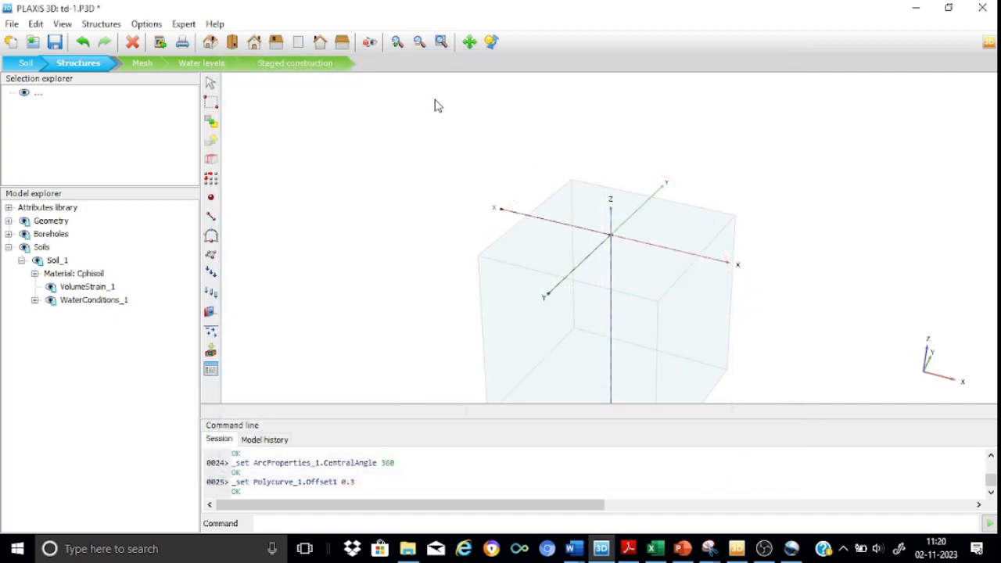
Review the circular polycurve's general shape and arc segment properties in the shape designer
{"action": "left_click", "coordinate": [398, 42]}
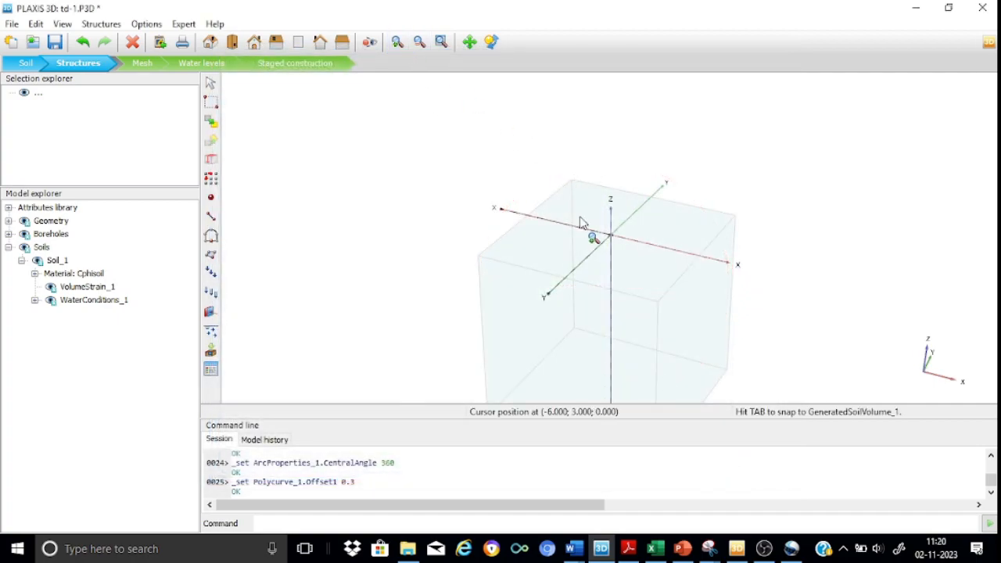
{"action": "left_click_drag", "start_coordinate": [615, 254], "coordinate": [642, 271]}
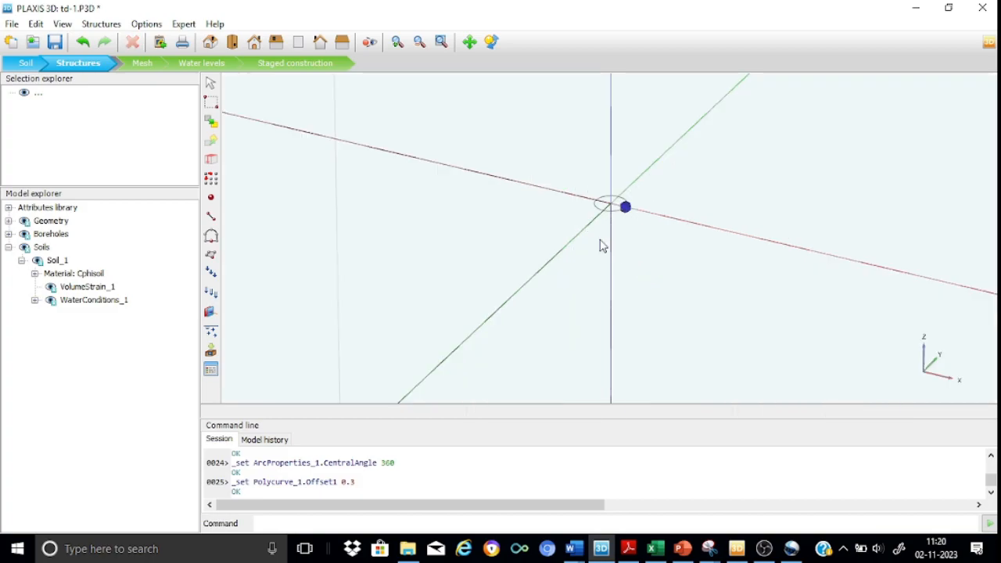
{"action": "middle_click_drag", "start_coordinate": [554, 177], "coordinate": [518, 192]}
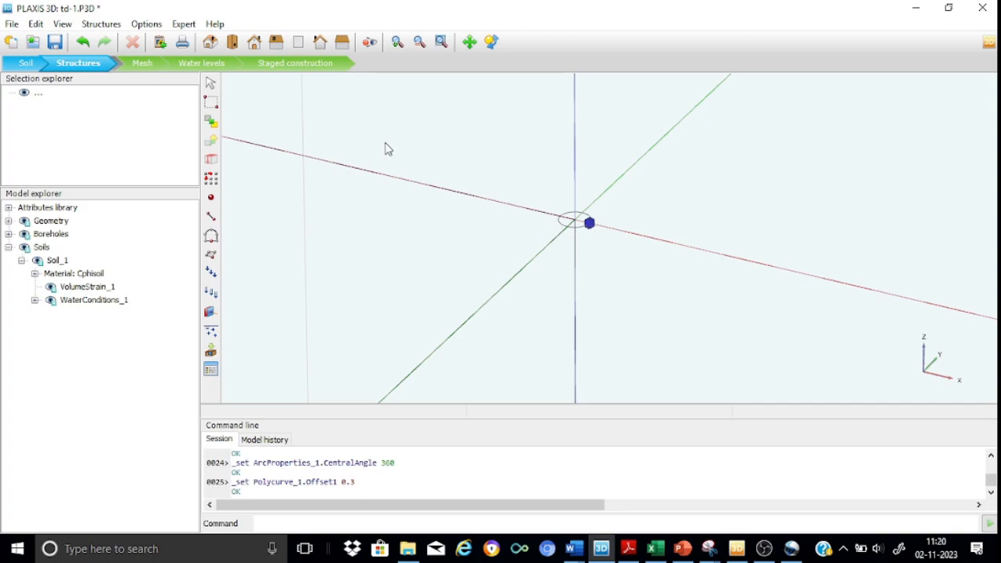
{"action": "double_click", "coordinate": [581, 232]}
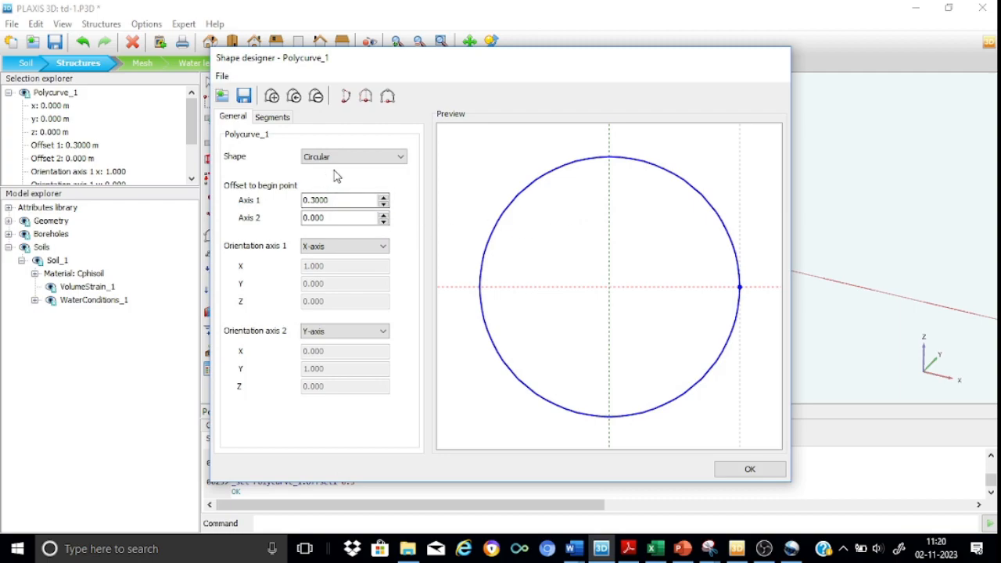
{"action": "left_click", "coordinate": [273, 118]}
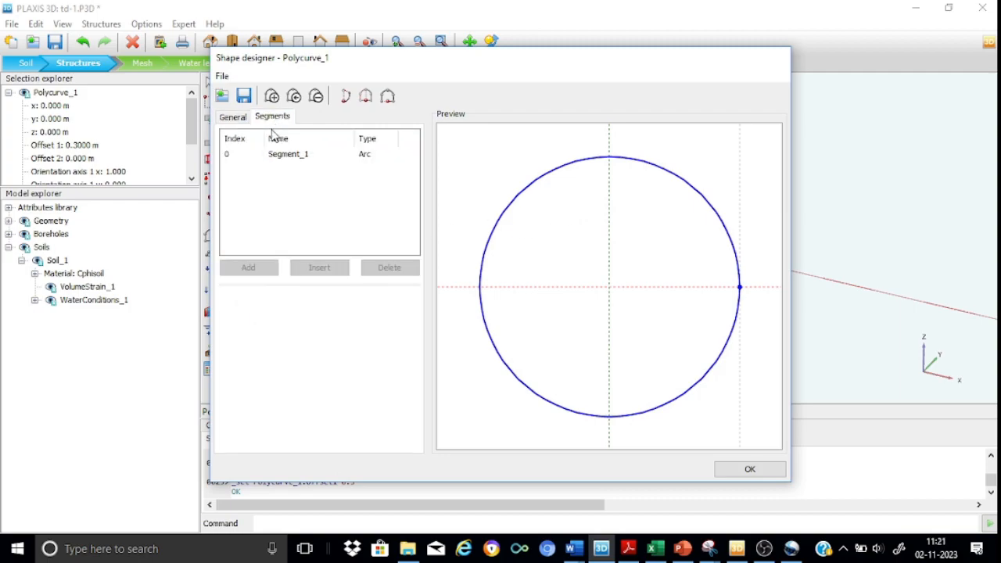
{"action": "left_click", "coordinate": [277, 159]}
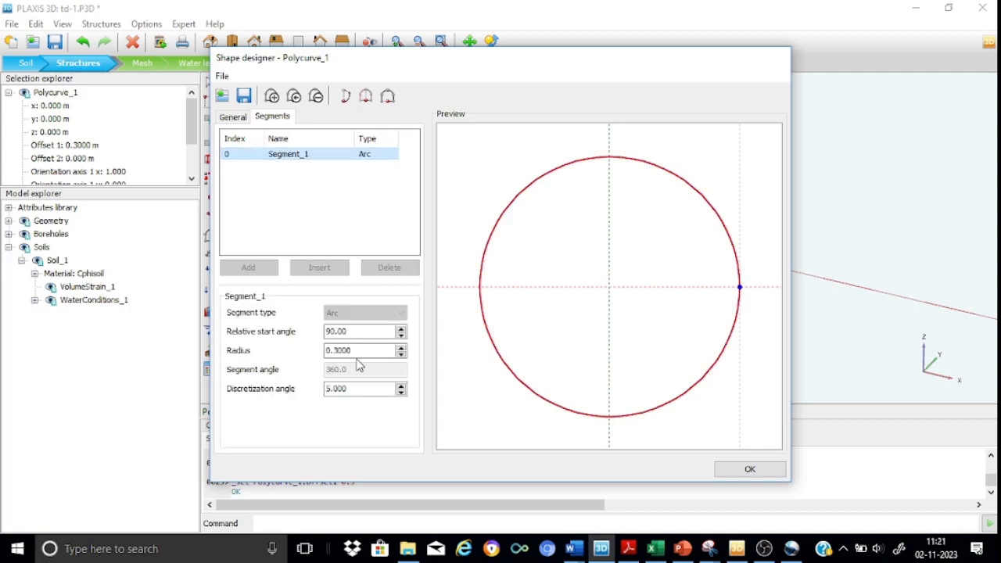
{"action": "left_click", "coordinate": [745, 469]}
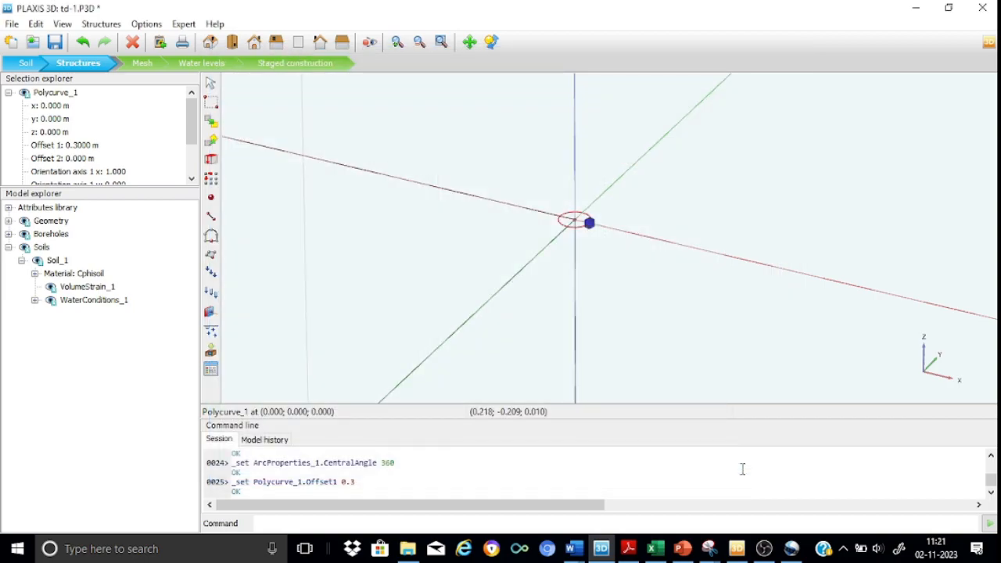
Create a surface from the circular polycurve and delete the polycurve
{"action": "right_click", "coordinate": [582, 230]}
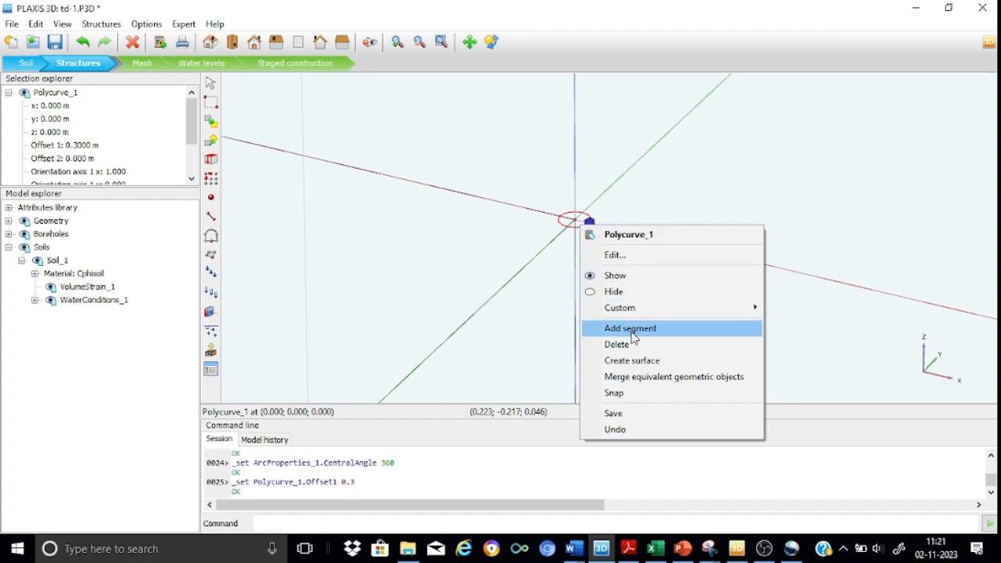
{"action": "left_click", "coordinate": [640, 364]}
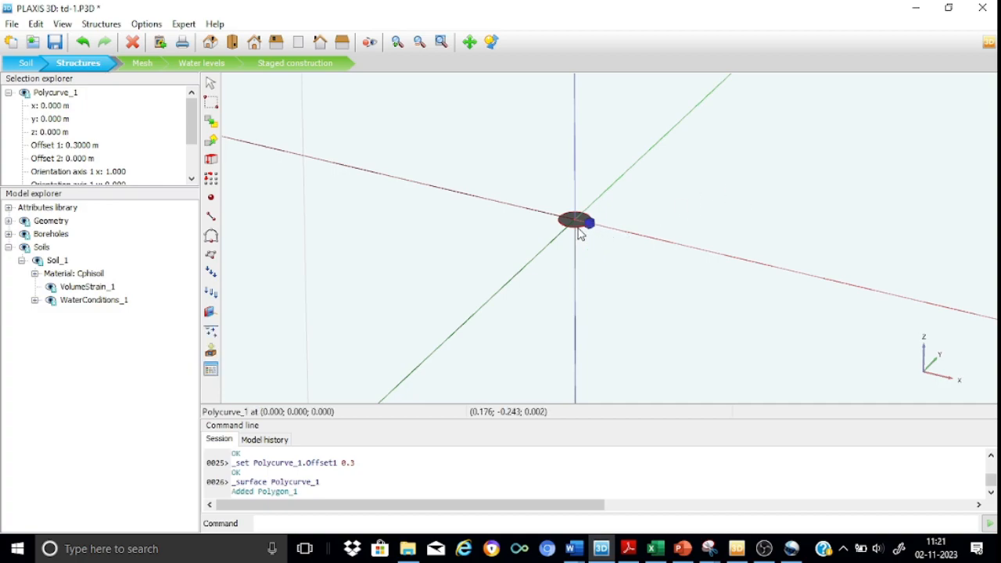
{"action": "key", "text": "Delete"}
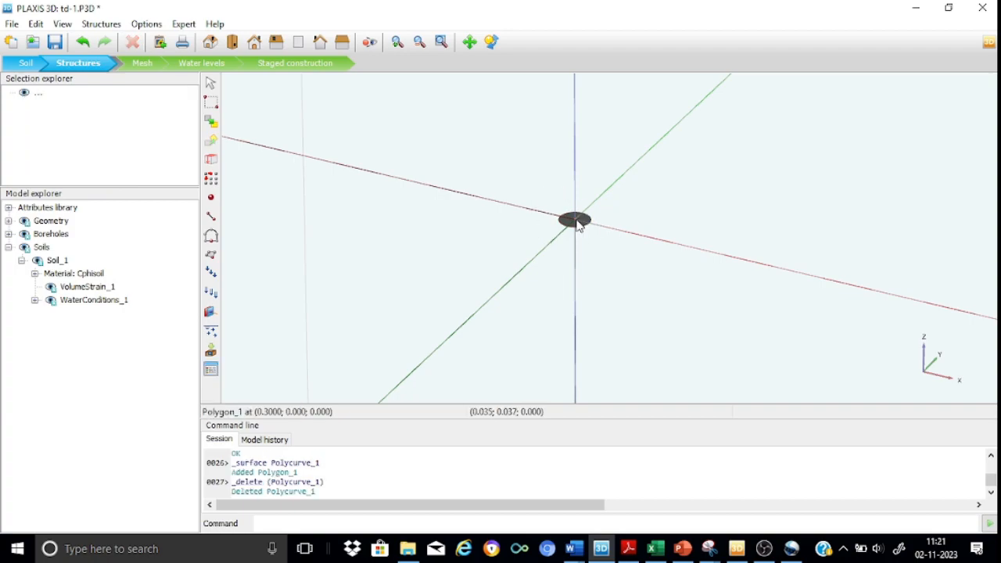
Extrude the circular surface by -12 along z into a pile volume and delete the original surface
{"action": "left_click", "coordinate": [565, 224]}
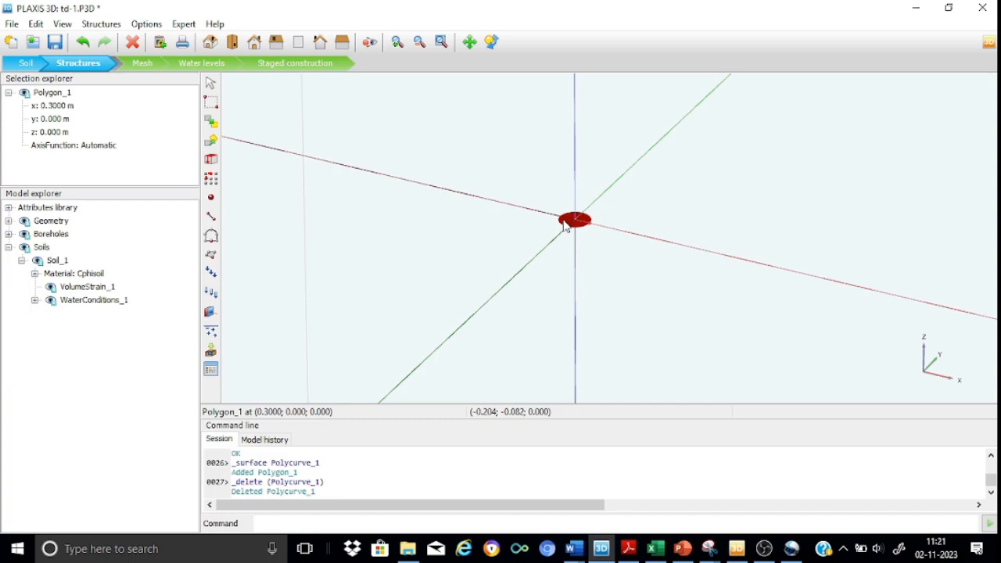
{"action": "right_click", "coordinate": [566, 224]}
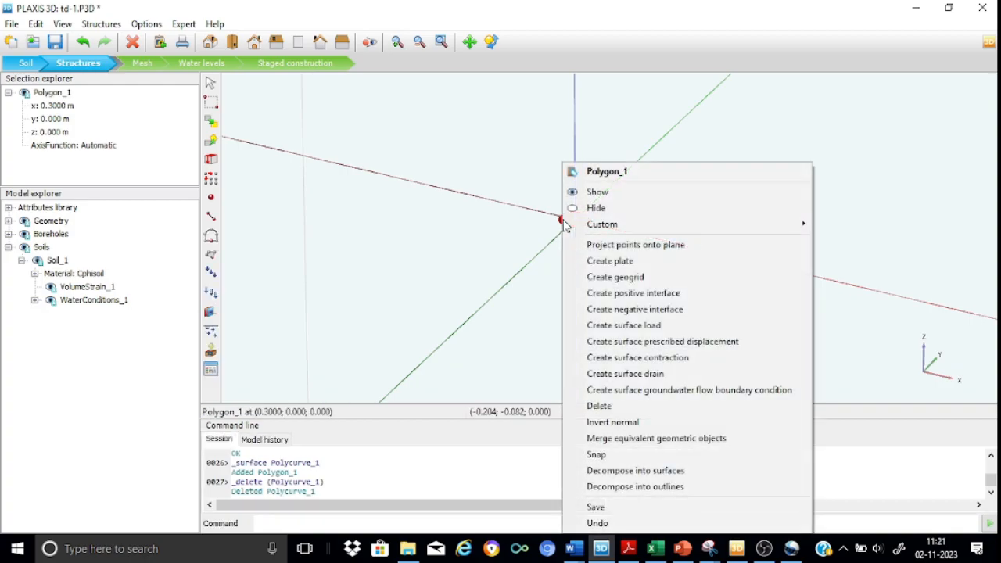
{"action": "left_click", "coordinate": [905, 183]}
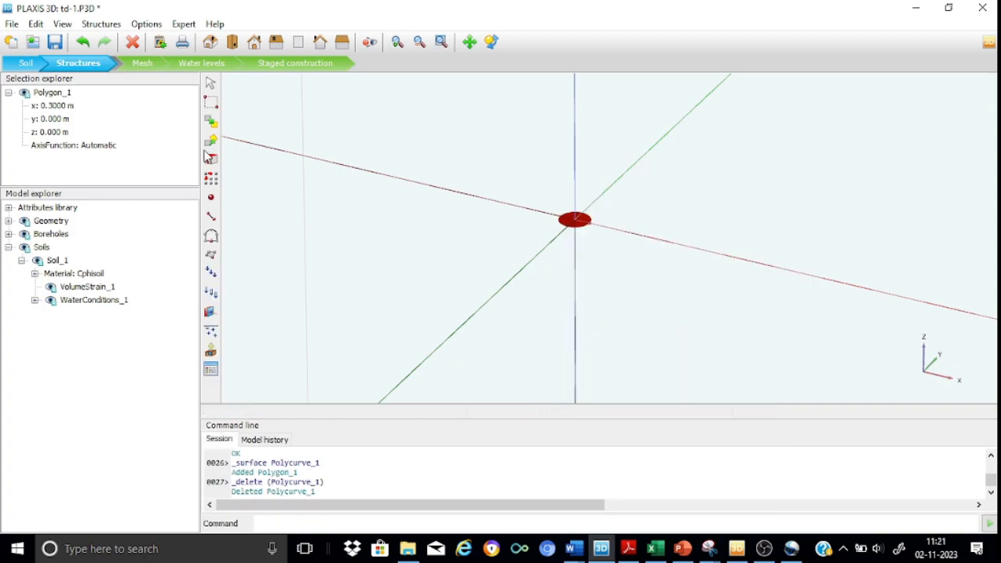
{"action": "left_click", "coordinate": [210, 159]}
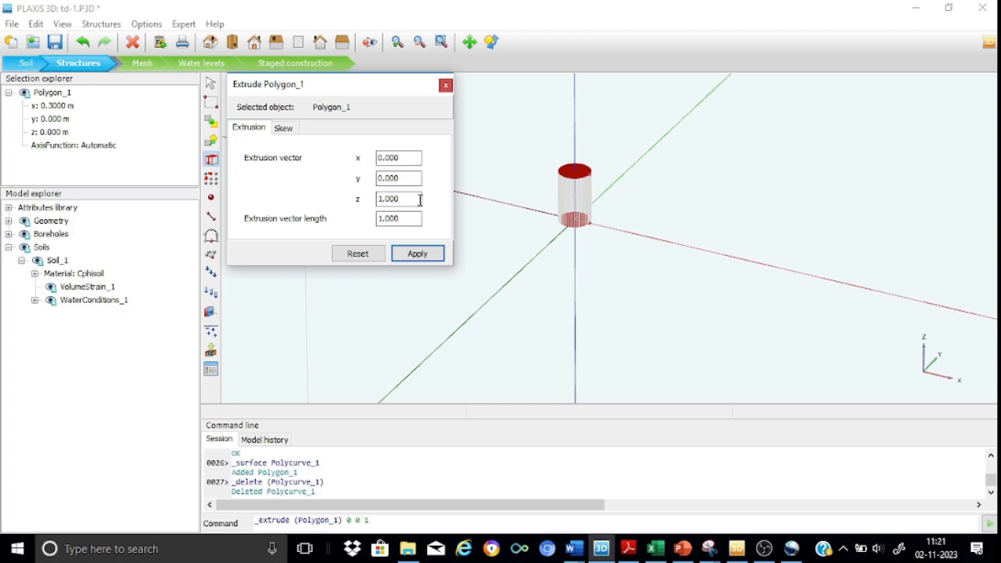
{"action": "left_click_drag", "start_coordinate": [413, 197], "coordinate": [342, 201]}
{"action": "key", "text": "BackSpace"}
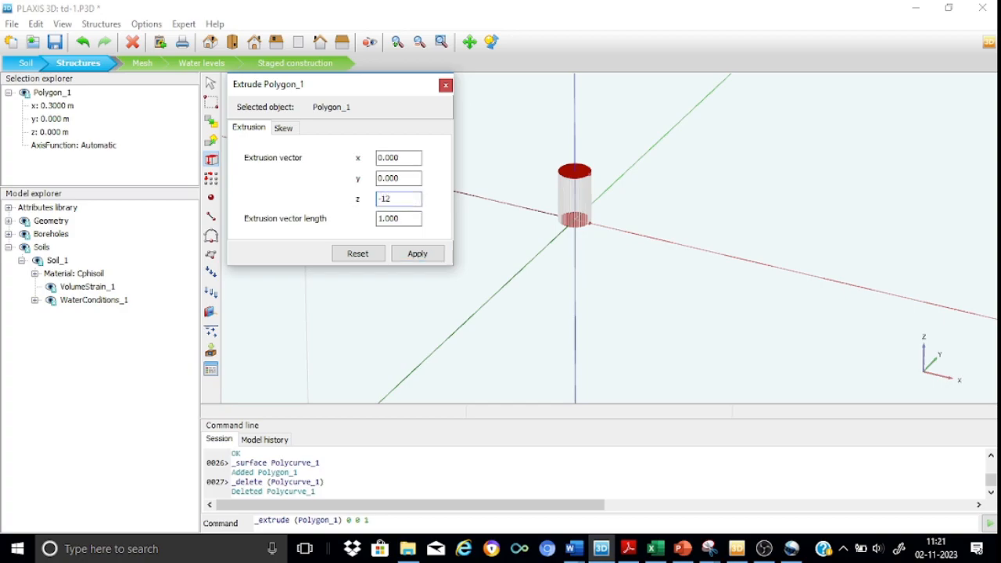
{"action": "left_click", "coordinate": [417, 254]}
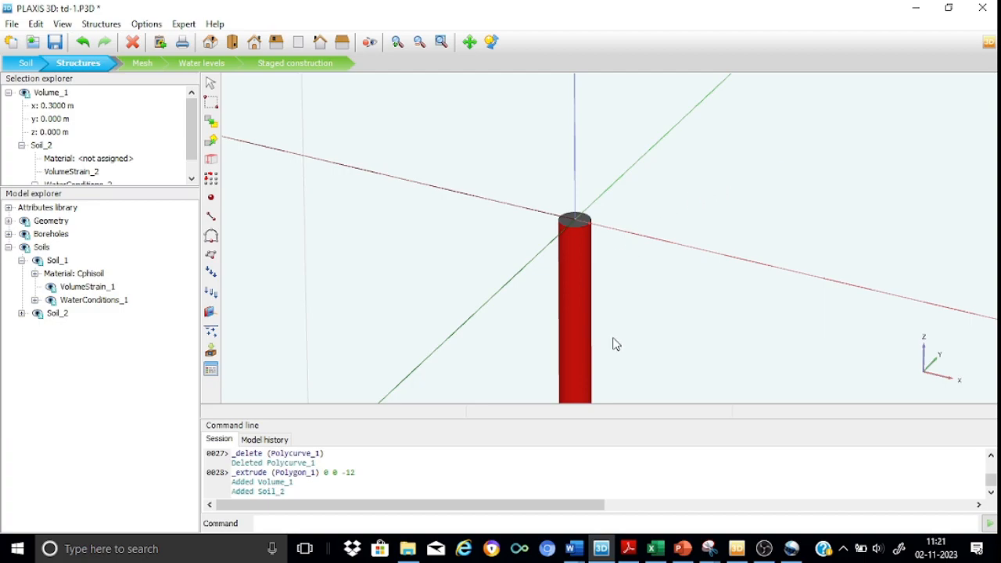
{"action": "left_click", "coordinate": [588, 222]}
{"action": "key", "text": "Delete"}
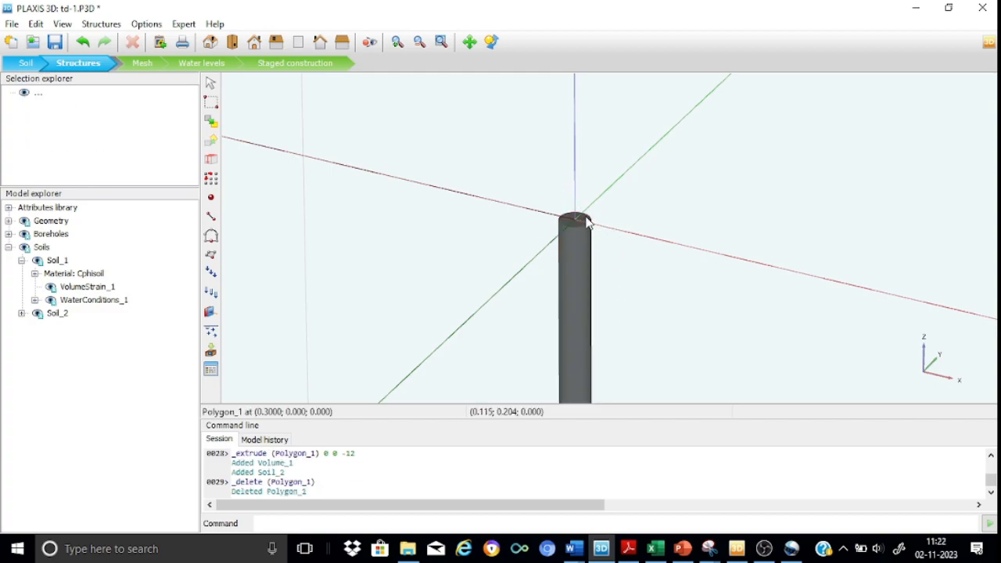
Decompose the cylindrical pile volume into surfaces
{"action": "left_click", "coordinate": [579, 308]}
{"action": "right_click", "coordinate": [580, 311]}
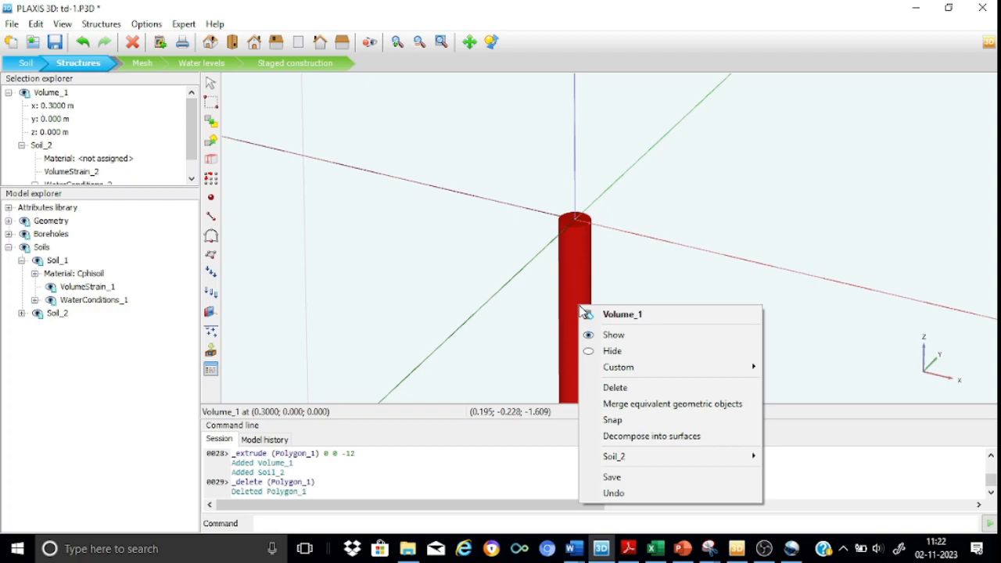
{"action": "left_click", "coordinate": [648, 436]}
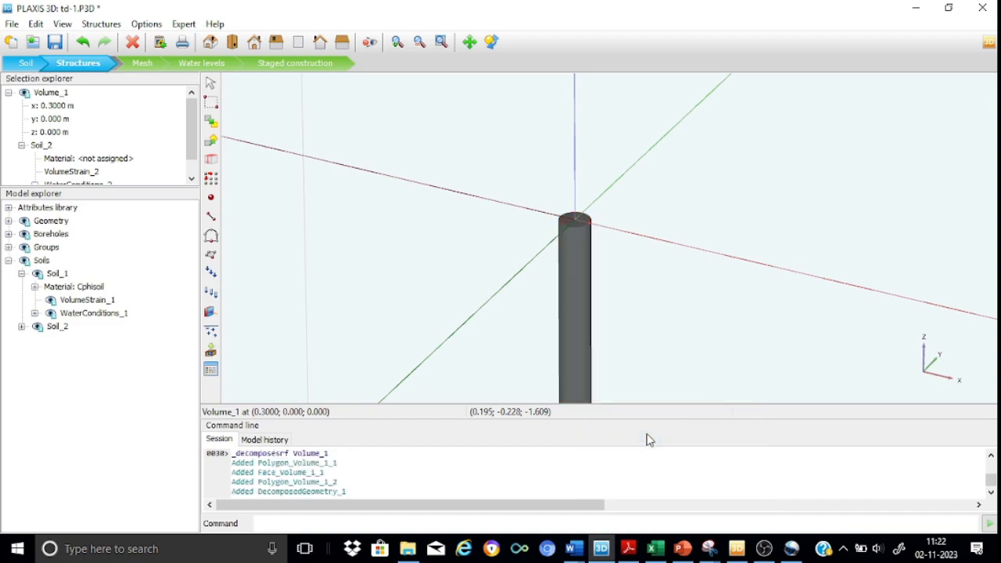
Delete the circular surface at the bottom end of the pile
{"action": "left_click", "coordinate": [576, 311]}
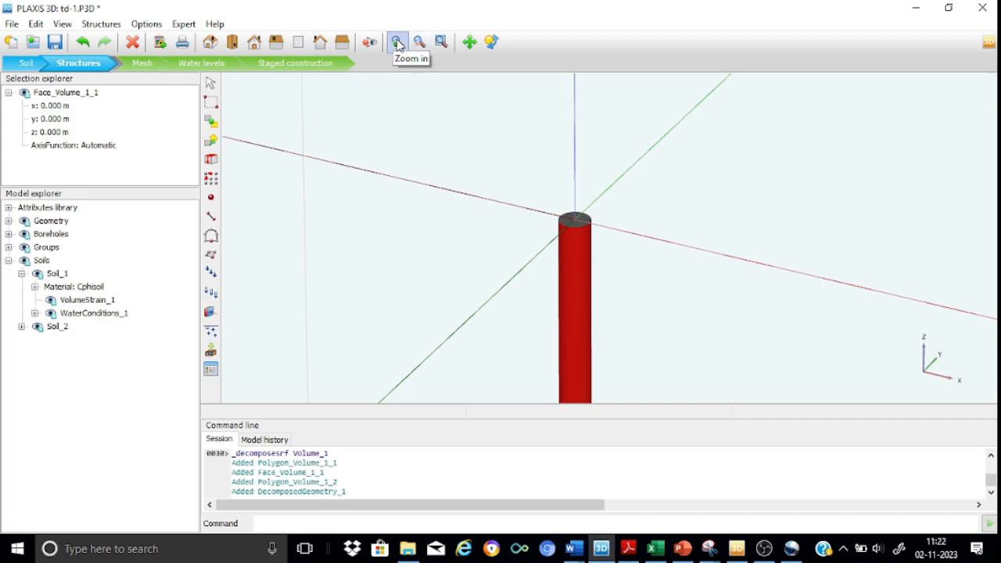
{"action": "left_click", "coordinate": [469, 41]}
{"action": "left_click_drag", "start_coordinate": [702, 324], "coordinate": [723, 76]}
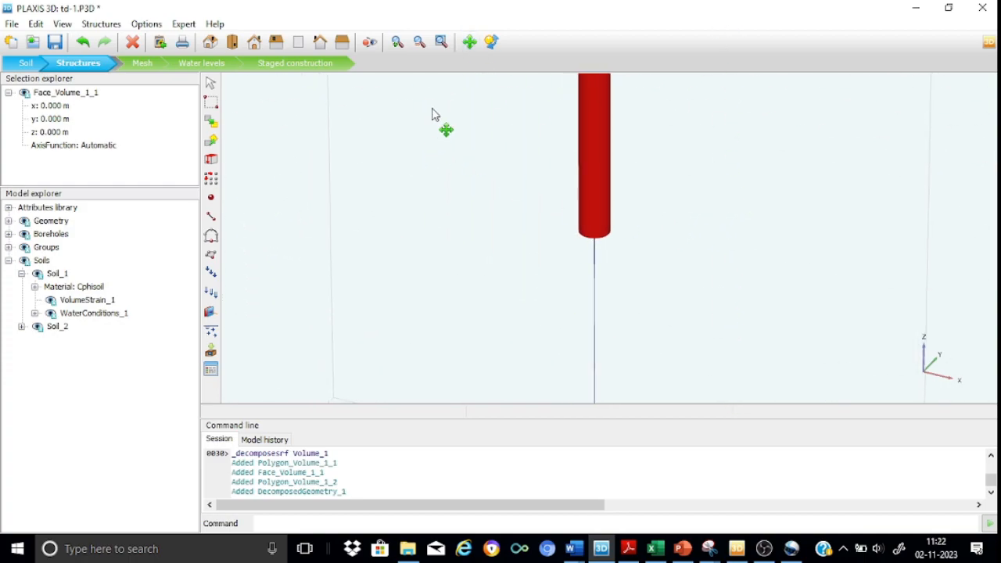
{"action": "left_click", "coordinate": [211, 84]}
{"action": "left_click", "coordinate": [491, 41]}
{"action": "left_click_drag", "start_coordinate": [595, 305], "coordinate": [587, 346]}
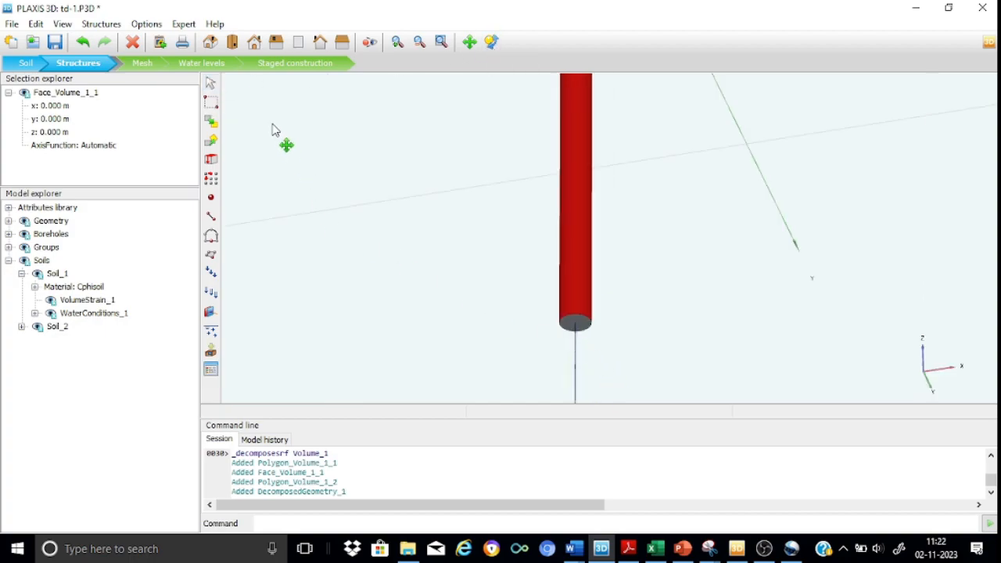
{"action": "left_click", "coordinate": [210, 82]}
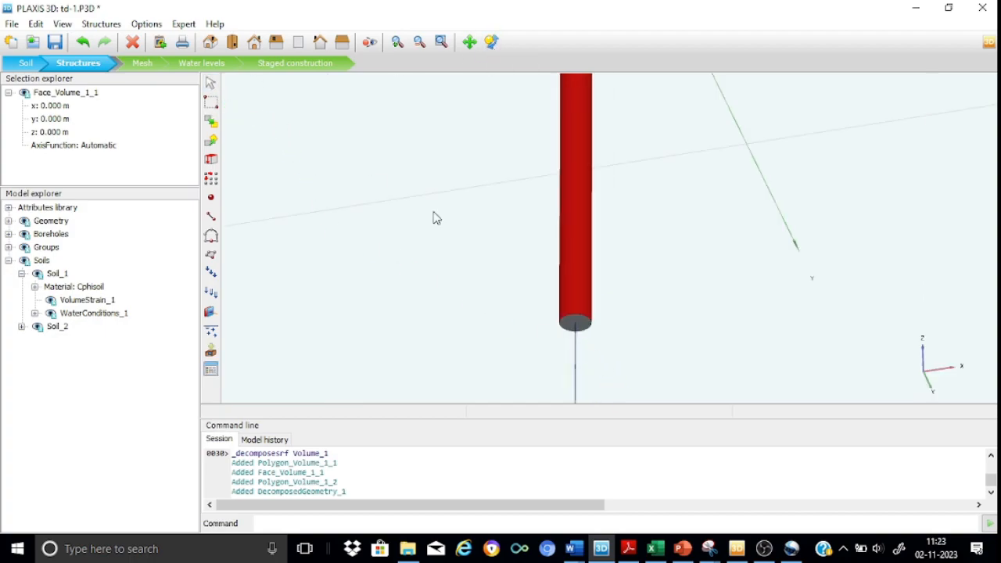
{"action": "left_click", "coordinate": [582, 329]}
{"action": "key", "text": "Delete"}
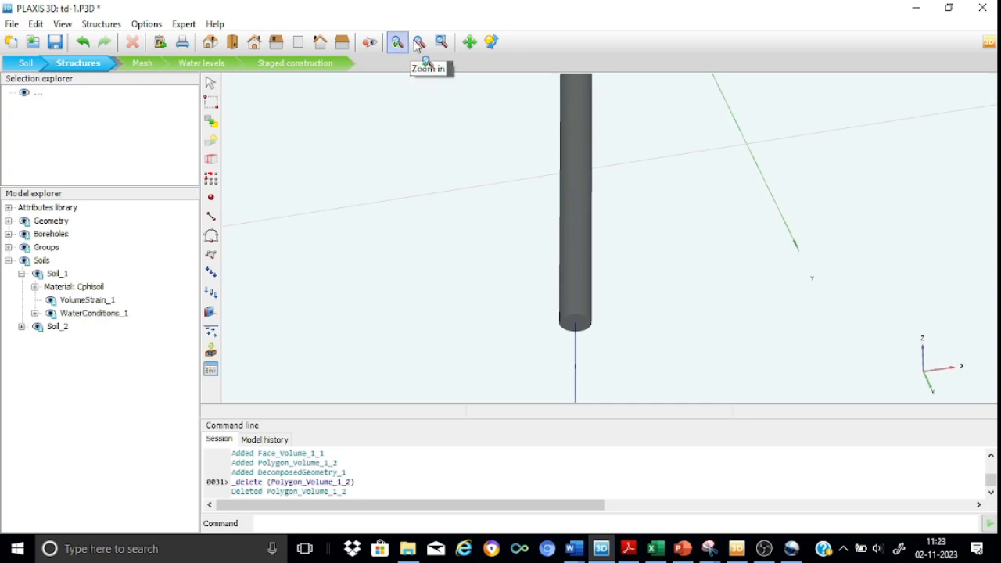
{"action": "left_click", "coordinate": [442, 43]}
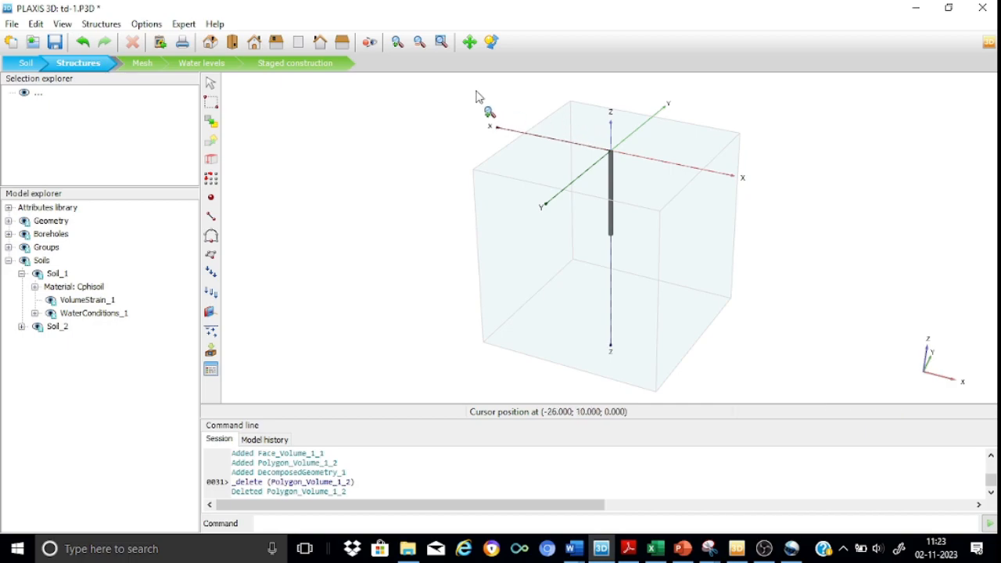
{"action": "left_click", "coordinate": [398, 41]}
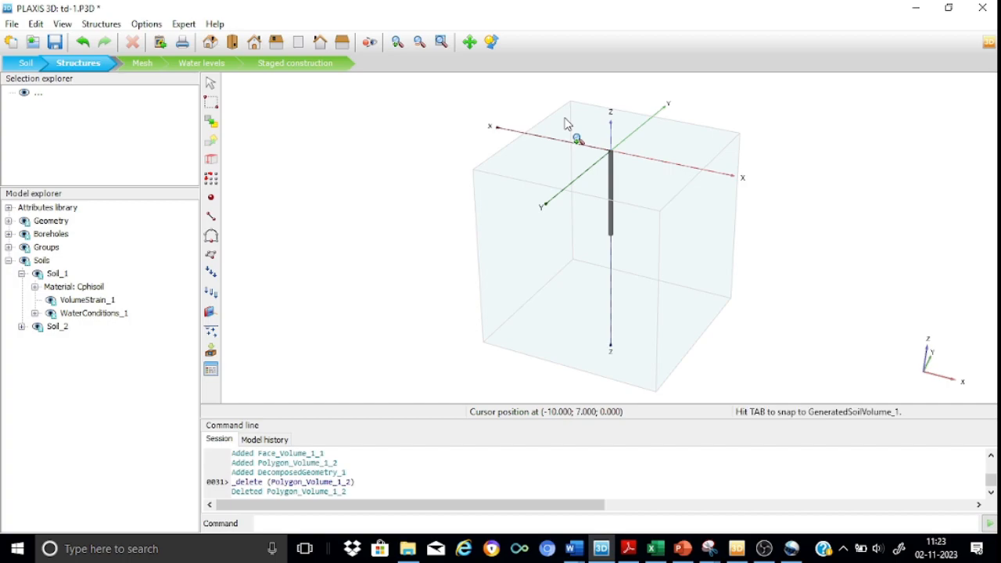
Create a positive interface on the cylindrical side surface of the pile
{"action": "left_click", "coordinate": [635, 195]}
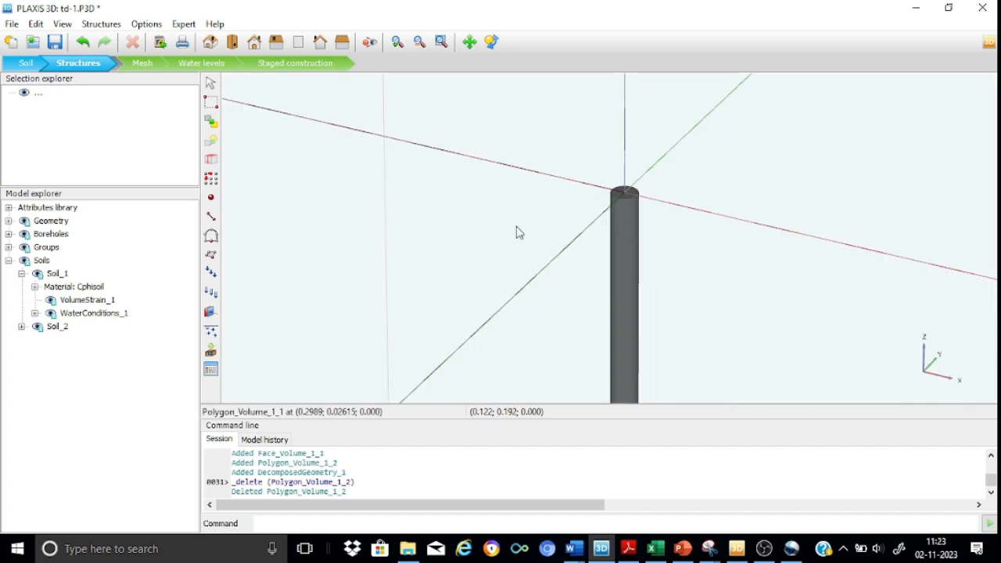
{"action": "left_click", "coordinate": [628, 274]}
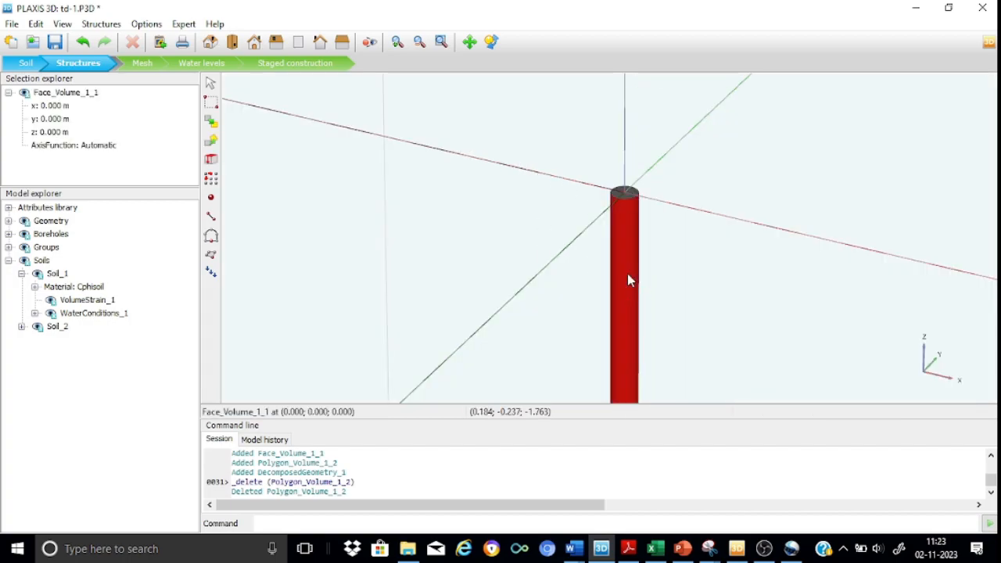
{"action": "right_click", "coordinate": [630, 279]}
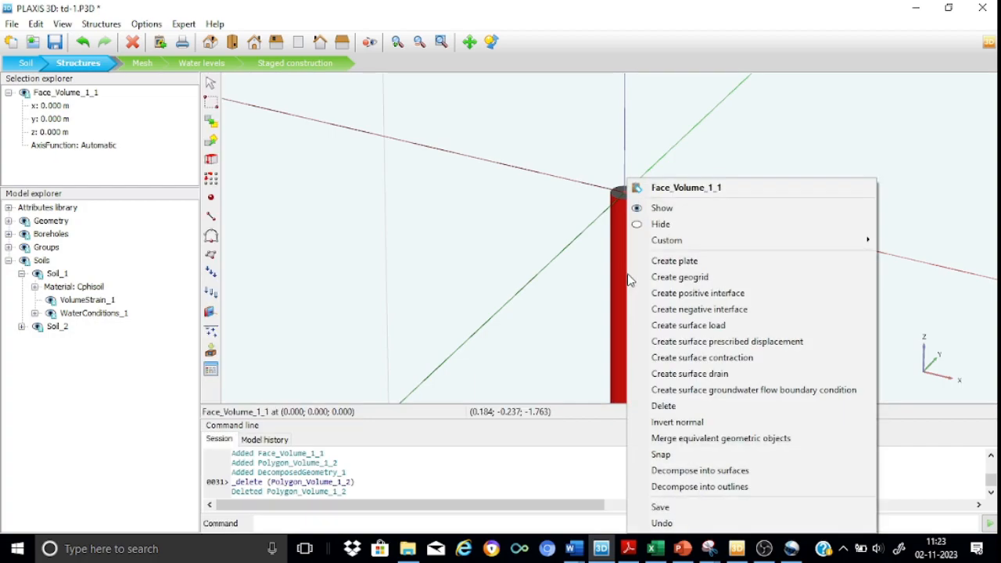
{"action": "left_click", "coordinate": [672, 294]}
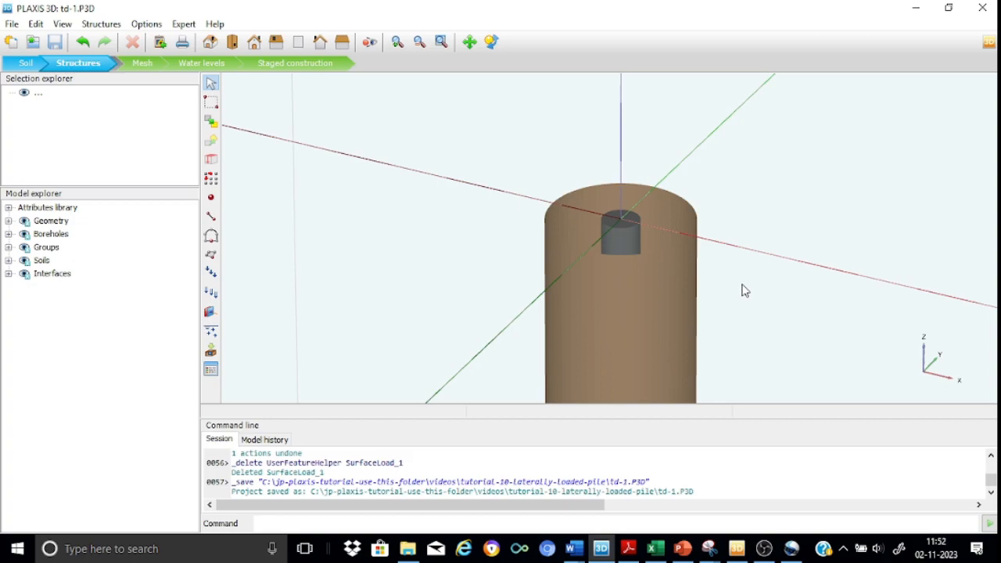
Draw a beam beside the pile from (-5, -1, 0) to (-3, -5, 0)
{"action": "left_click", "coordinate": [212, 217]}
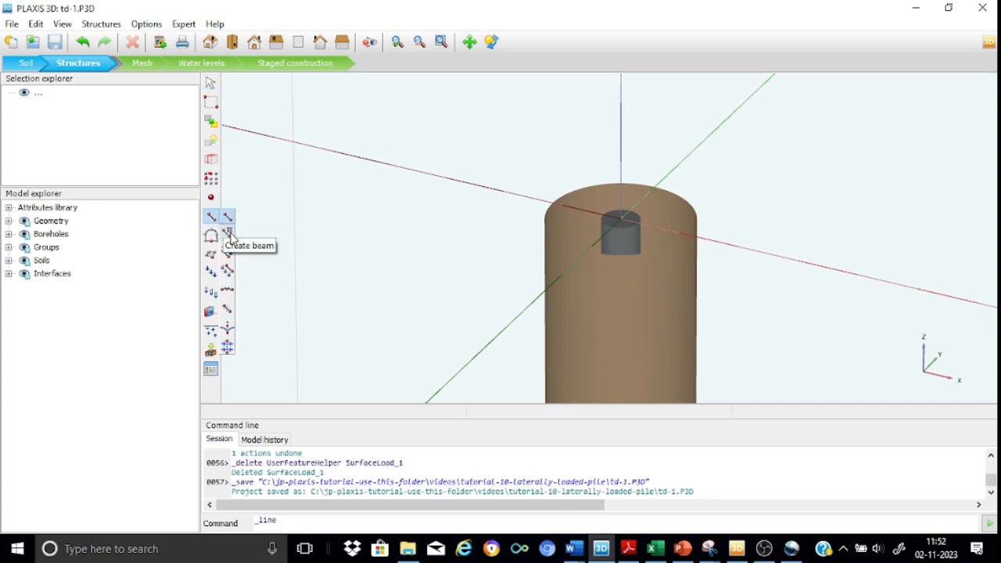
{"action": "left_click", "coordinate": [231, 237]}
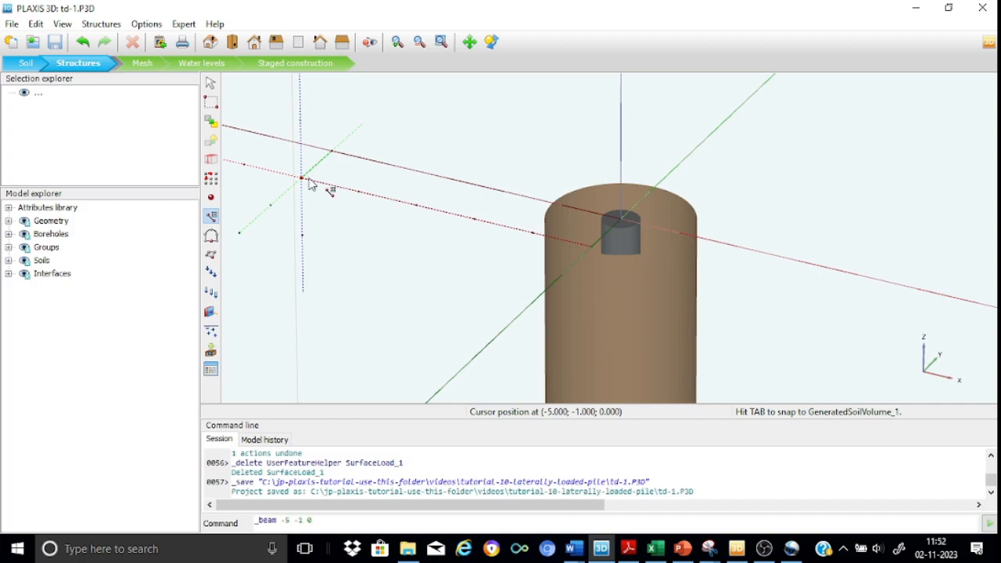
{"action": "left_click", "coordinate": [316, 321]}
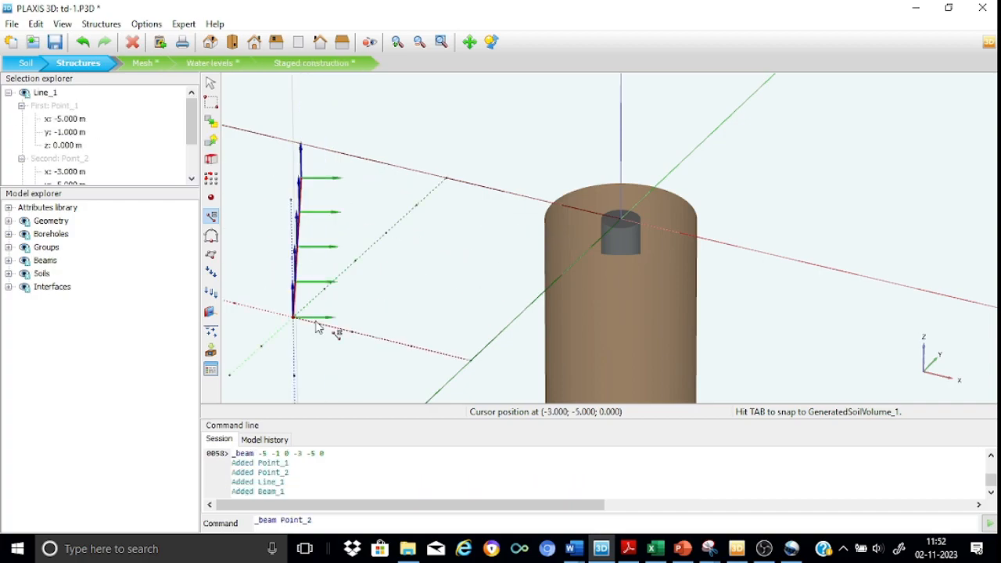
Set the beam's first point to x = 0 and y = 0
{"action": "left_click", "coordinate": [70, 119]}
{"action": "type", "text": "0"}
{"action": "key", "text": "Return"}
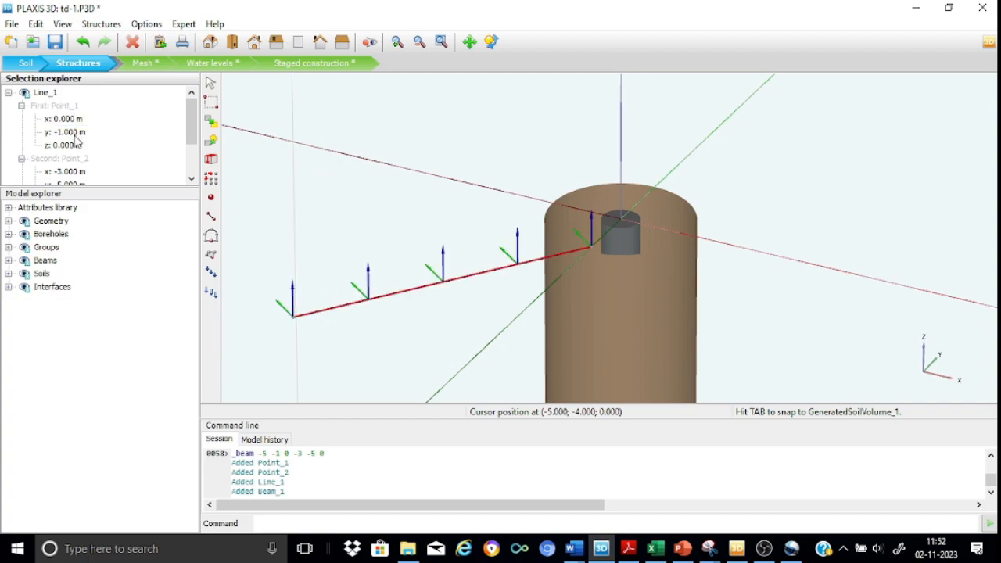
{"action": "left_click", "coordinate": [70, 133]}
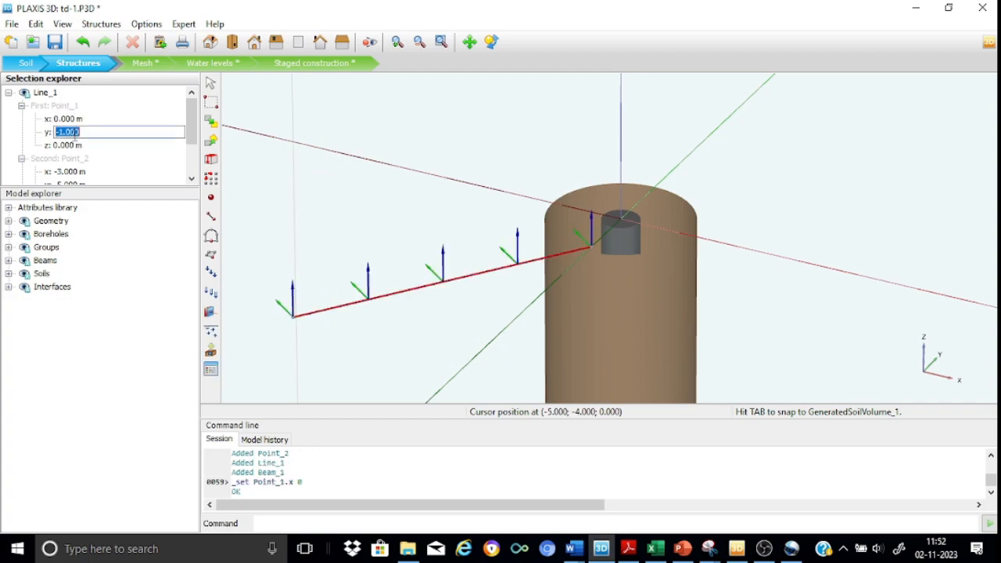
{"action": "type", "text": "0"}
Set the beam's second point to x = 0, y = 0 and z = -12 m
{"action": "left_click_drag", "start_coordinate": [188, 120], "coordinate": [190, 139]}
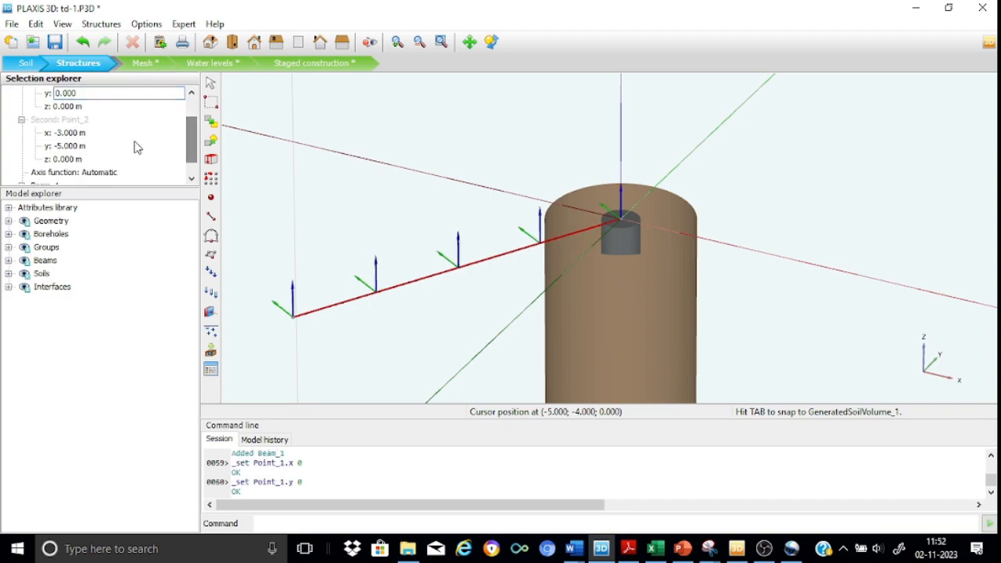
{"action": "left_click", "coordinate": [70, 133]}
{"action": "type", "text": "0"}
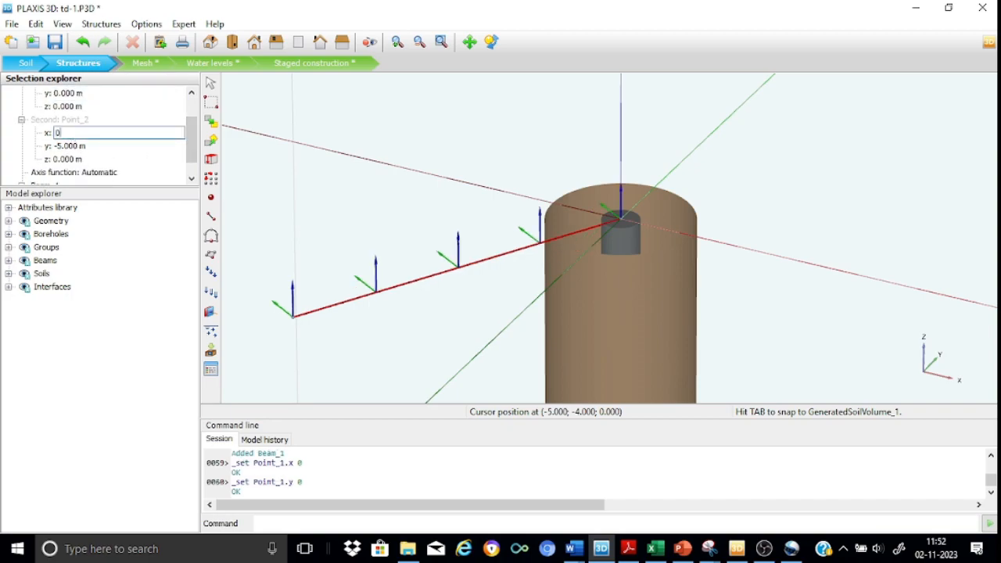
{"action": "key", "text": "Return"}
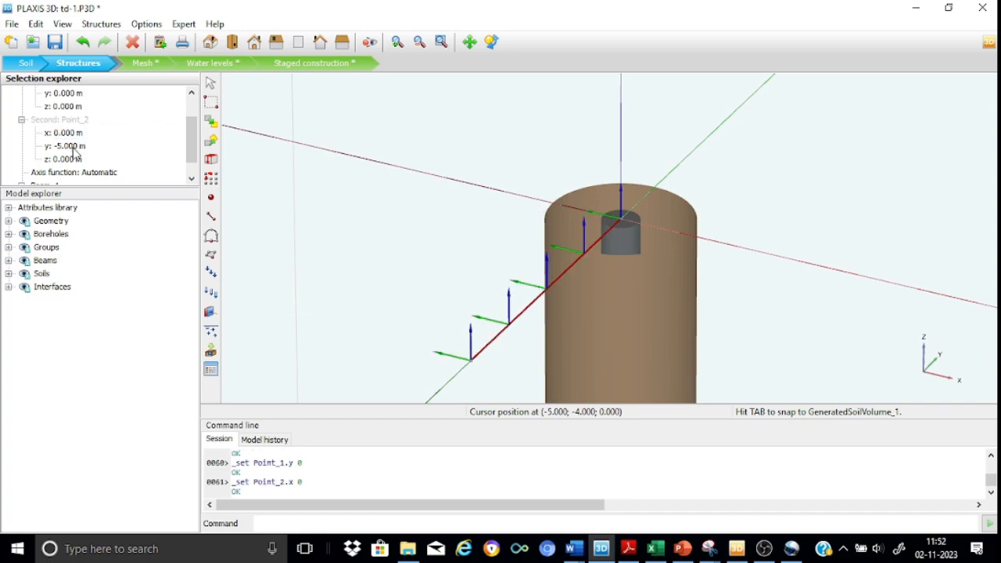
{"action": "left_click", "coordinate": [72, 146]}
{"action": "type", "text": "0"}
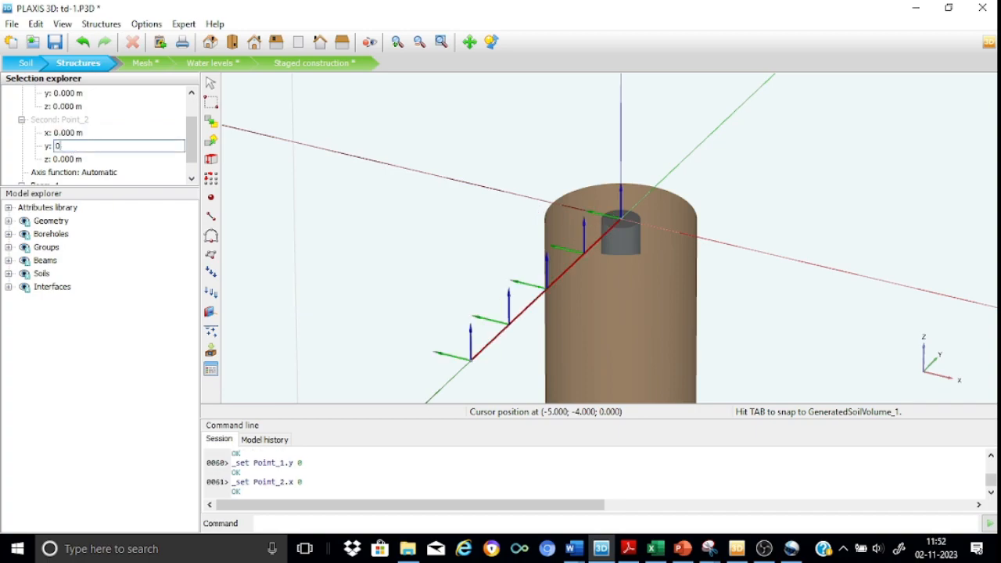
{"action": "key", "text": "Return"}
{"action": "left_click", "coordinate": [75, 160]}
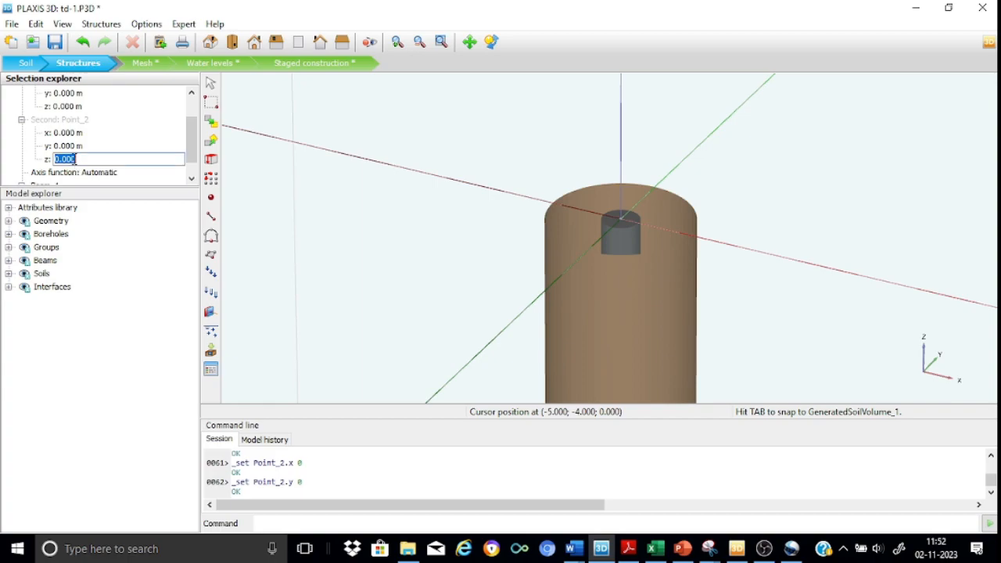
{"action": "type", "text": "-12"}
{"action": "key", "text": "Return"}
Assign the Beaminside material to the beam along the pile axis and review its point coordinates
{"action": "scroll", "coordinate": [191, 141], "scroll_direction": "down", "scroll_amount": 1}
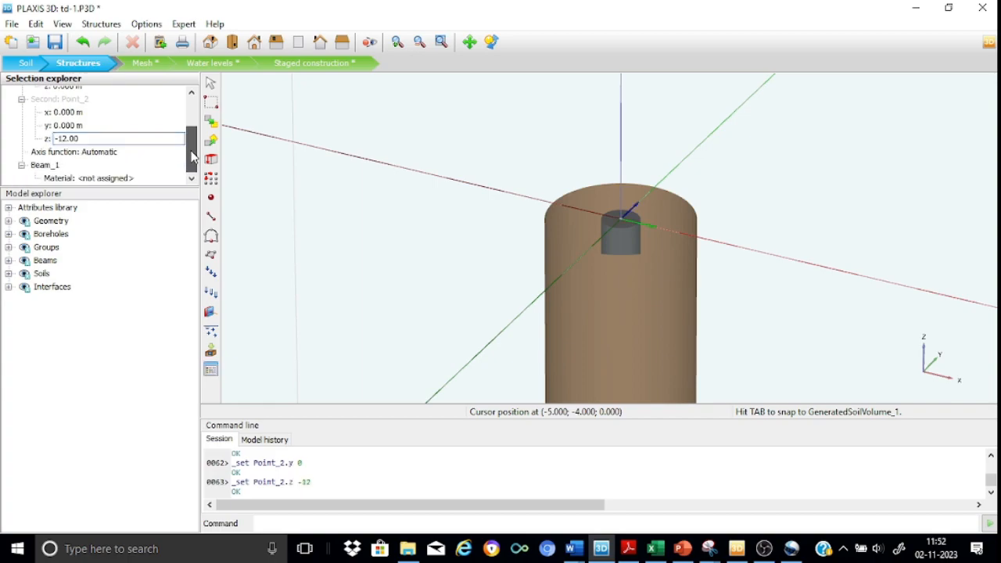
{"action": "left_click", "coordinate": [121, 178]}
{"action": "left_click", "coordinate": [178, 179]}
{"action": "left_click", "coordinate": [135, 194]}
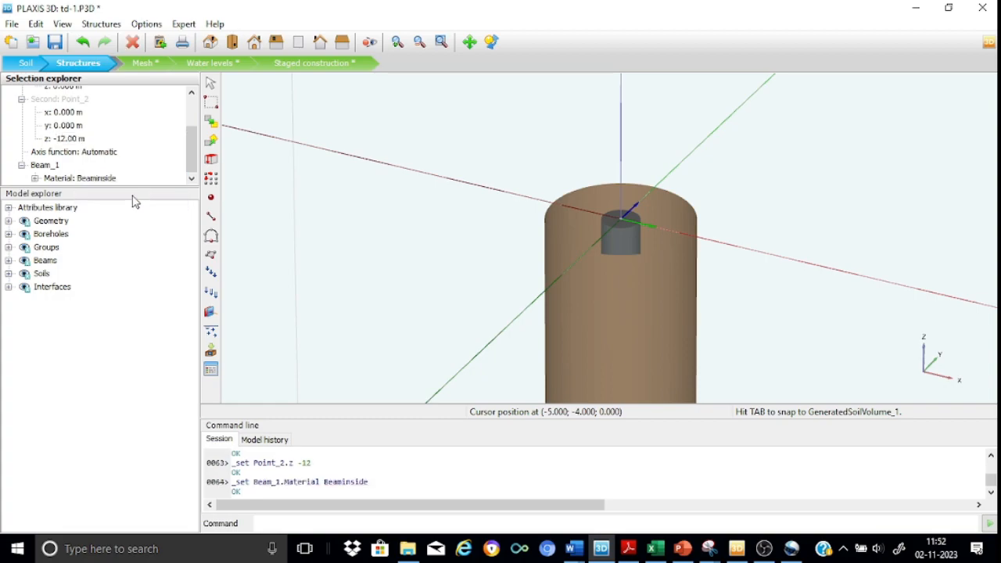
{"action": "left_click", "coordinate": [147, 118]}
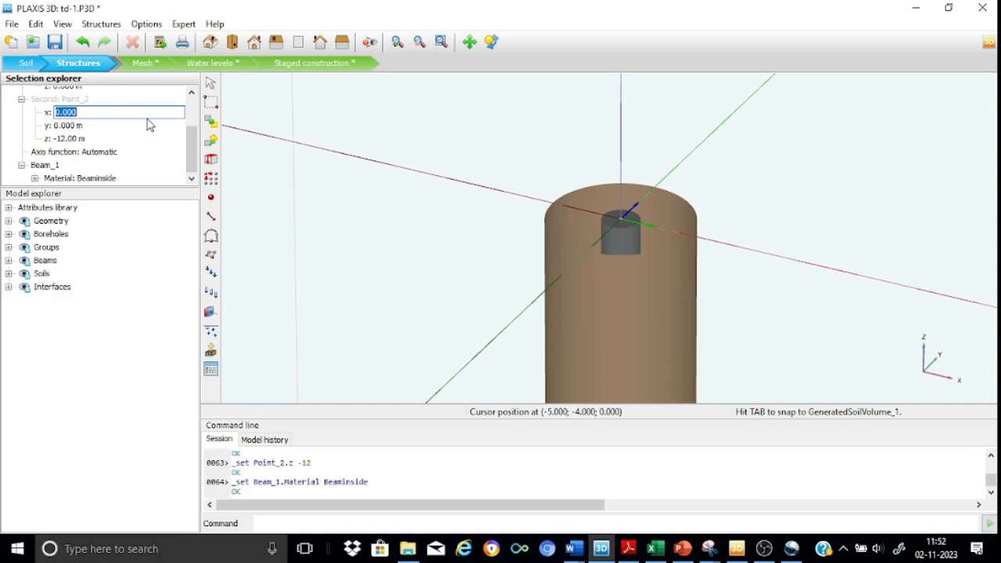
{"action": "scroll", "coordinate": [194, 144], "scroll_direction": "up", "scroll_amount": 1}
{"action": "left_click_drag", "start_coordinate": [193, 145], "coordinate": [194, 99]}
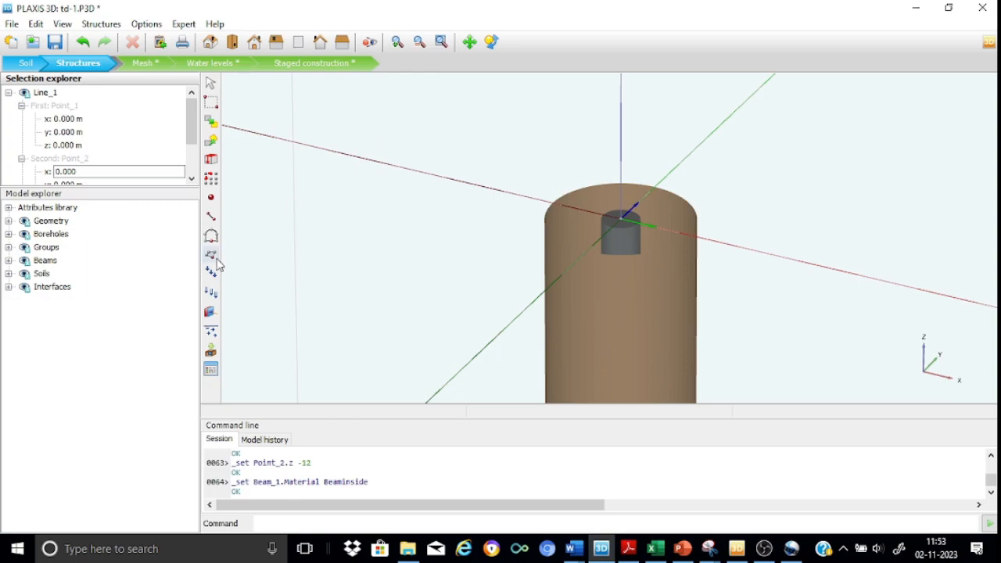
Create a surface load on the circular top surface of the pile and show its load components
{"action": "left_click", "coordinate": [633, 217]}
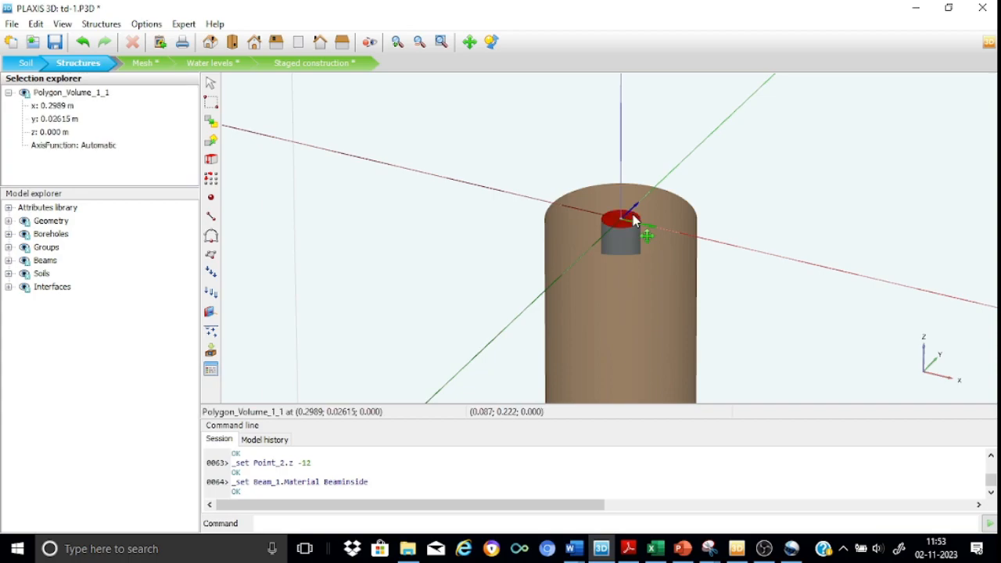
{"action": "right_click", "coordinate": [633, 218]}
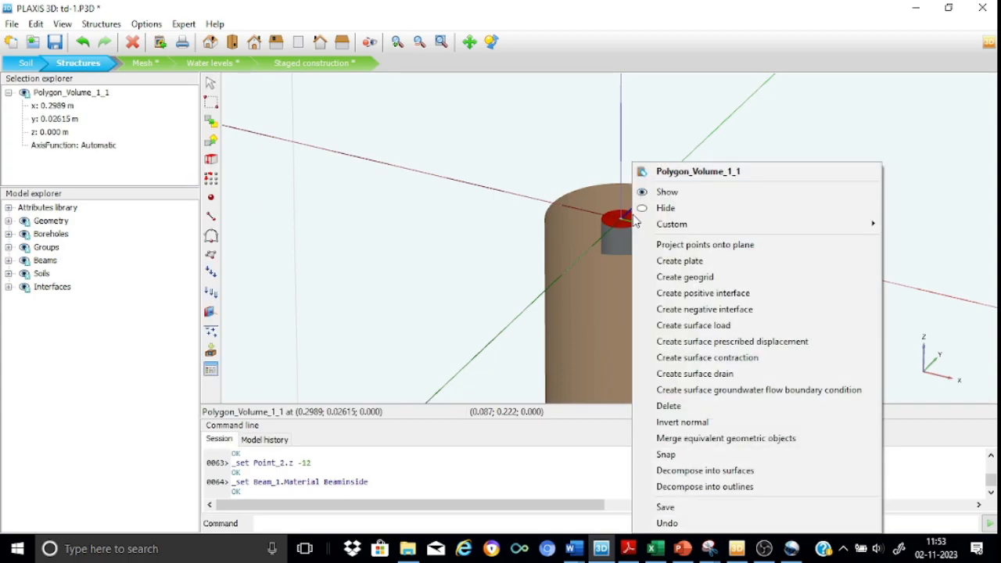
{"action": "left_click", "coordinate": [713, 327]}
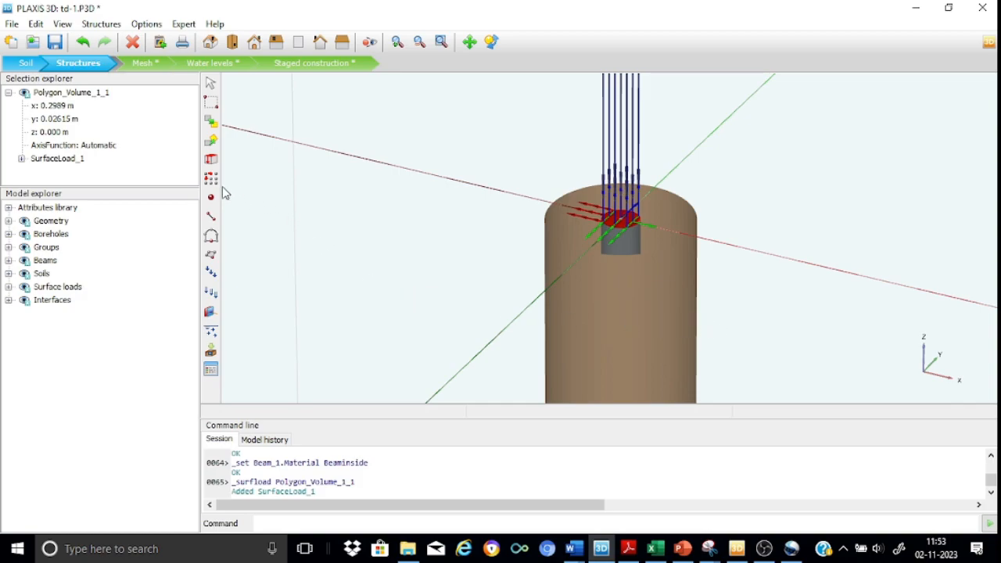
{"action": "left_click", "coordinate": [8, 287]}
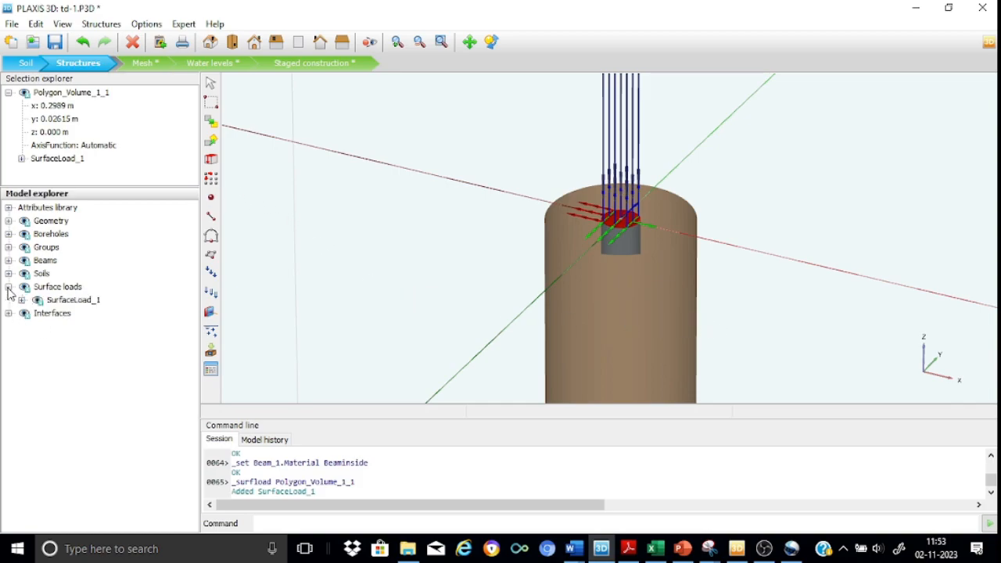
{"action": "left_click", "coordinate": [22, 301]}
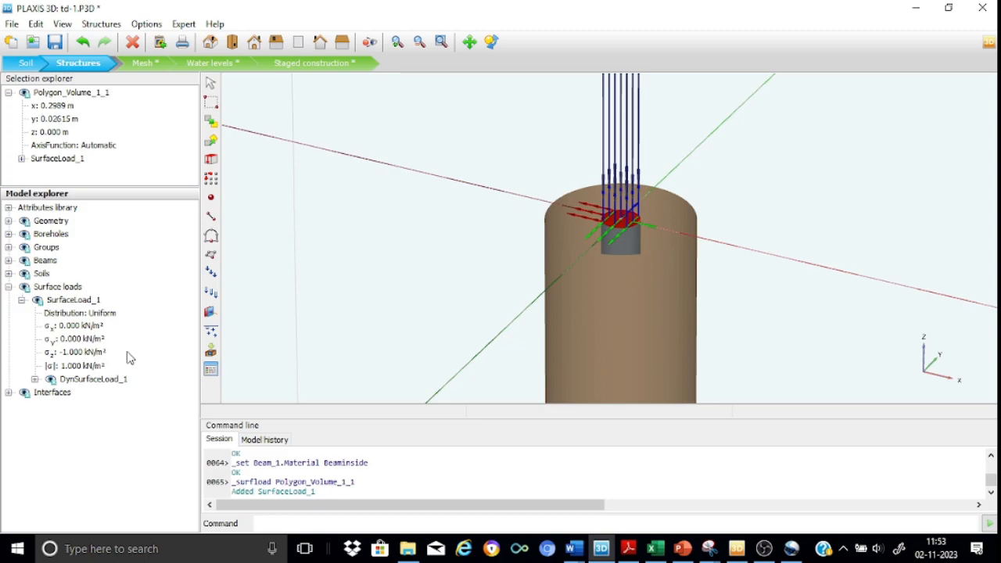
Switch to mesh mode and generate the mesh with a Medium element distribution
{"action": "left_click", "coordinate": [143, 64]}
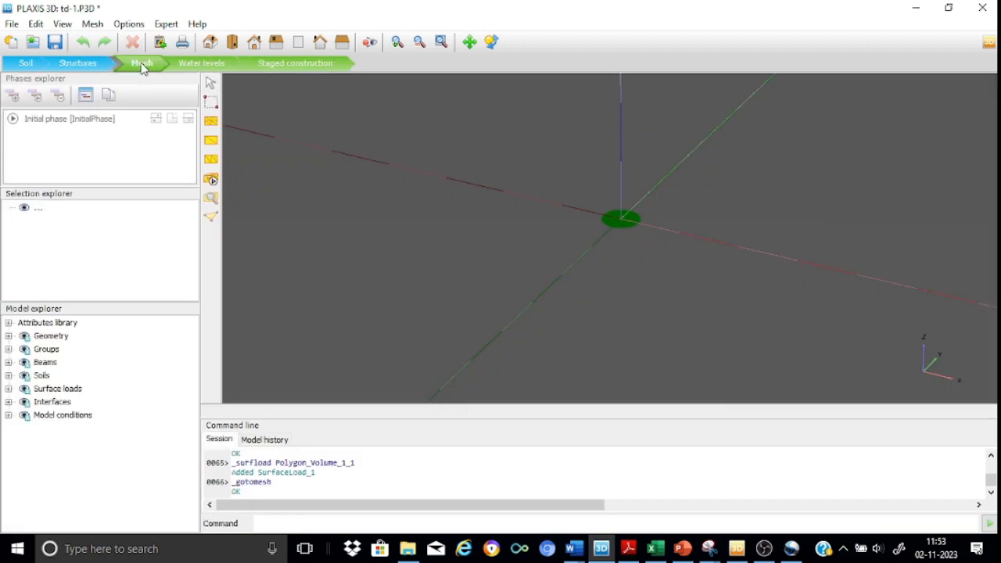
{"action": "left_click", "coordinate": [398, 43]}
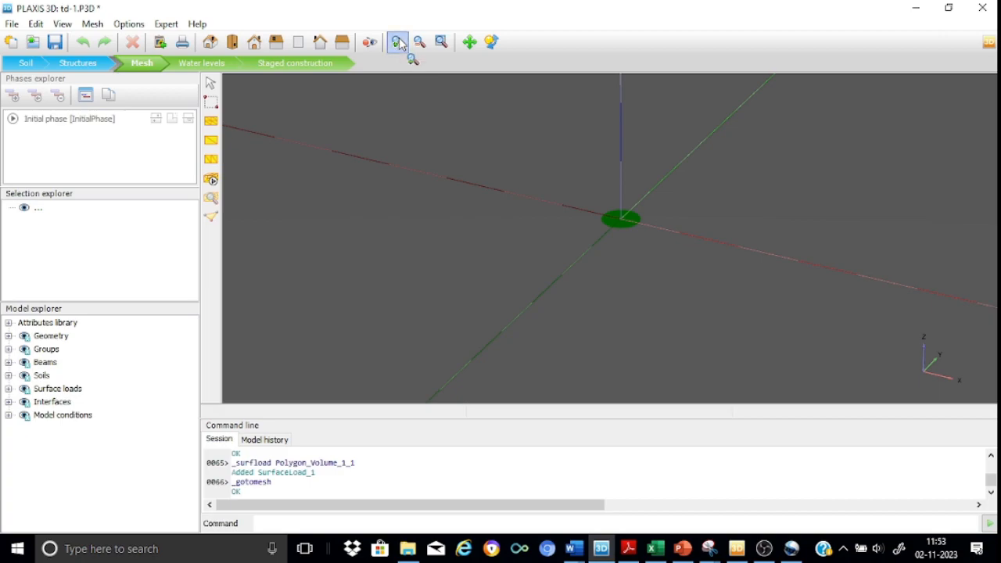
{"action": "left_click", "coordinate": [441, 43]}
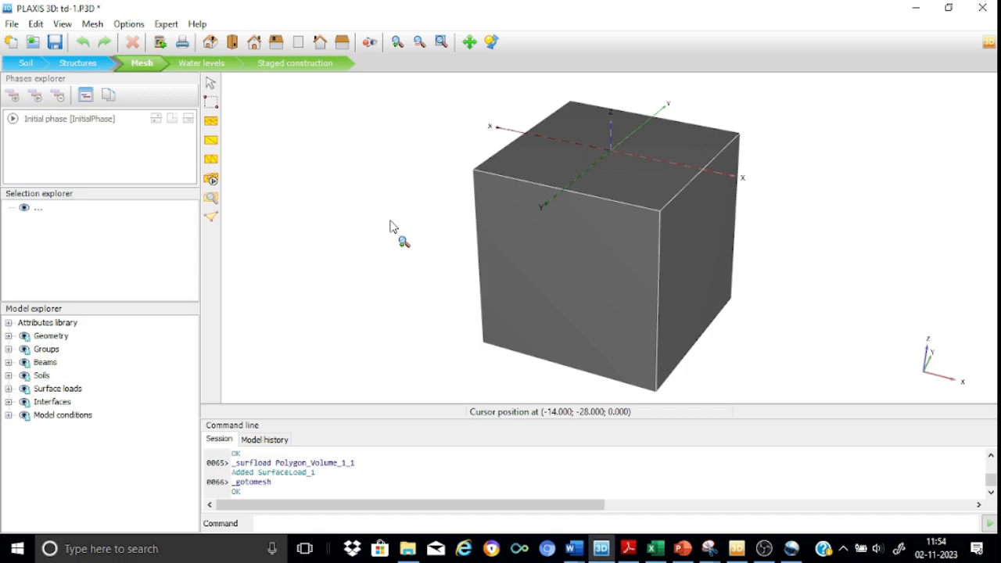
{"action": "left_click", "coordinate": [212, 180]}
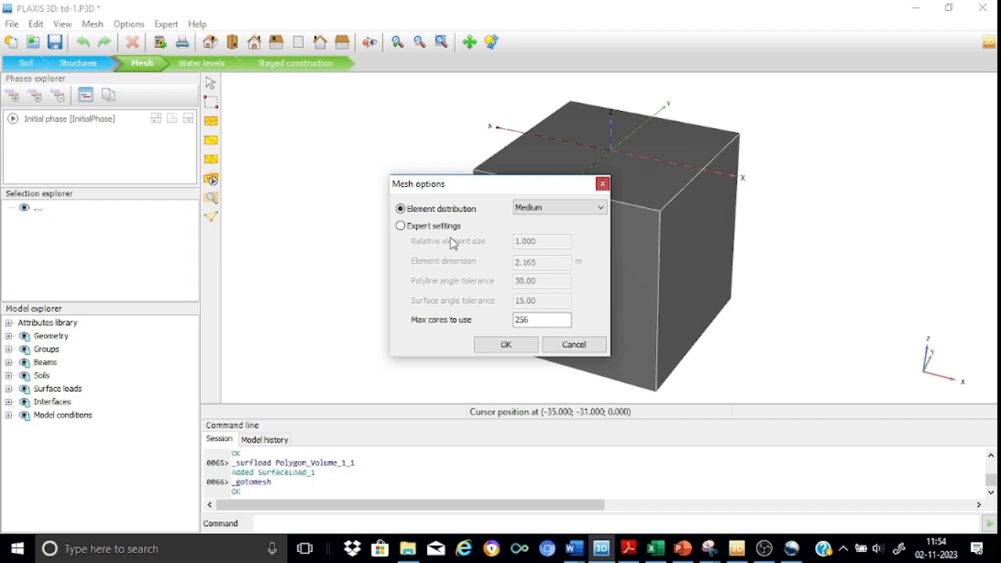
{"action": "left_click", "coordinate": [507, 345]}
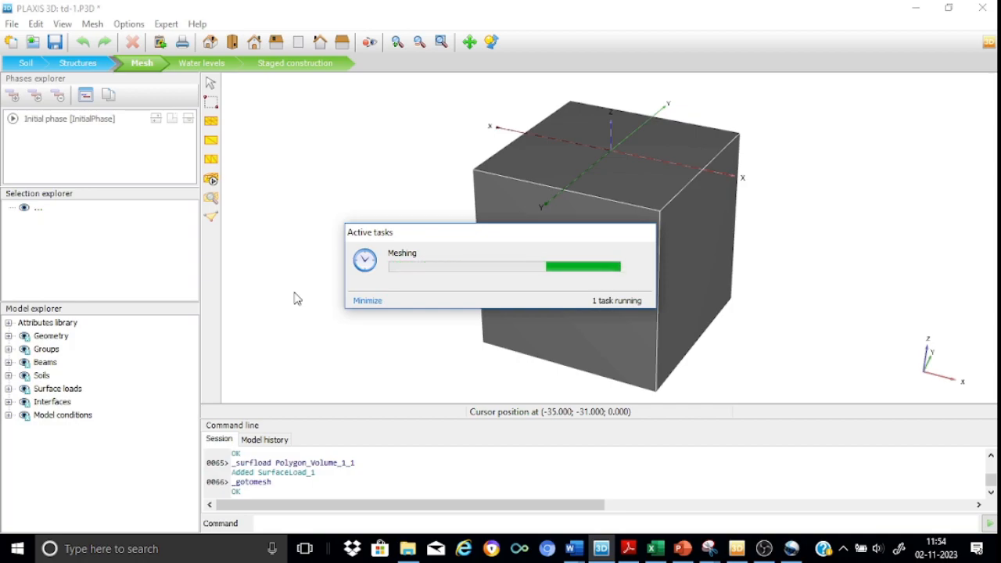
View the generated mesh in PLAXIS Output, examine the elements around the pile head, and return to the model
{"action": "left_click", "coordinate": [212, 201]}
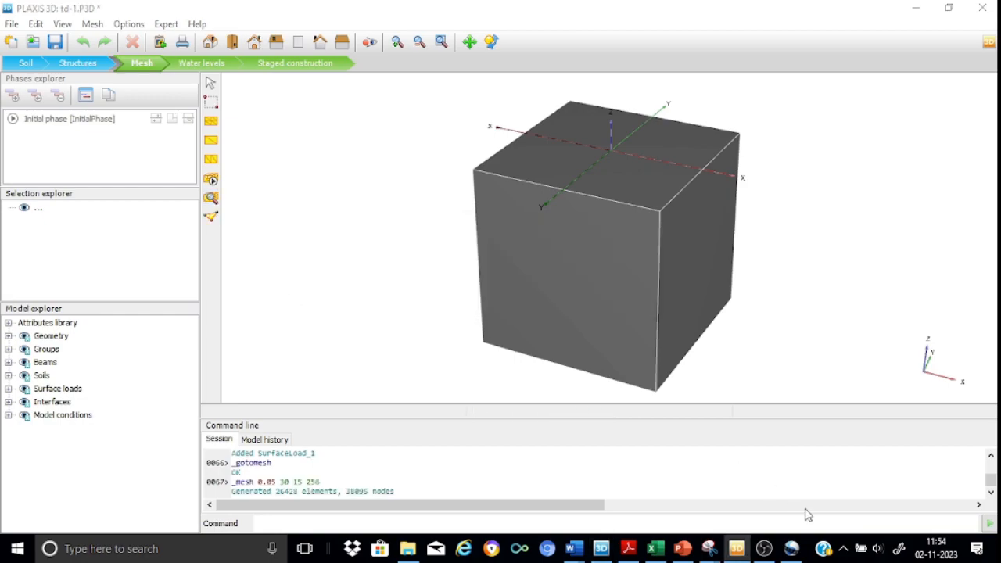
{"action": "mouse_move", "coordinate": [752, 553]}
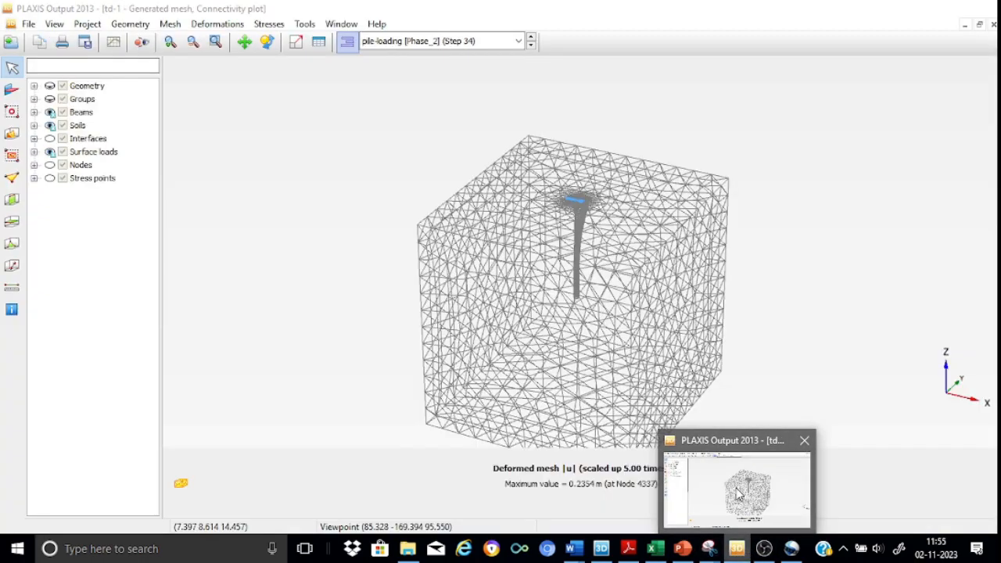
{"action": "left_click", "coordinate": [743, 481]}
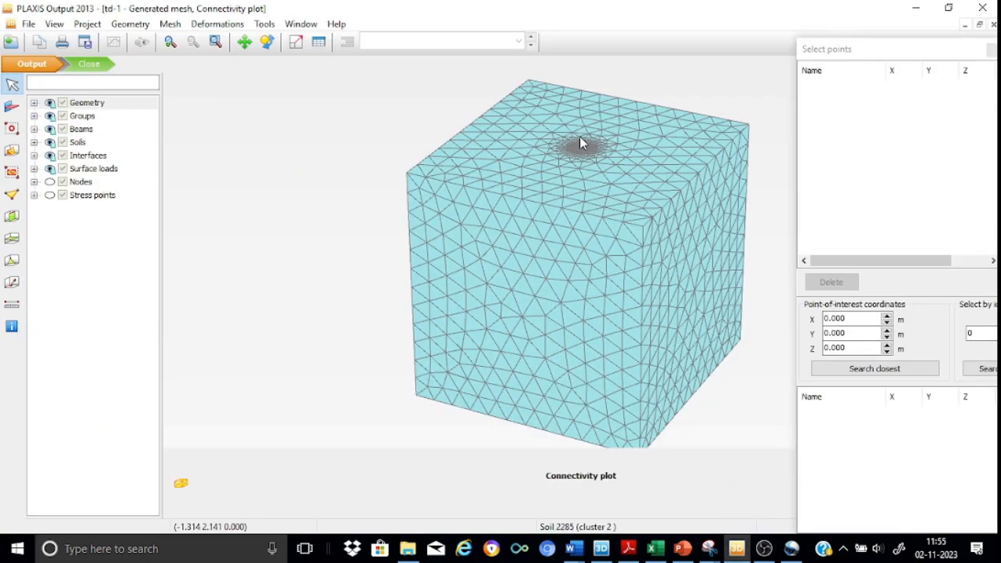
{"action": "left_click", "coordinate": [170, 41]}
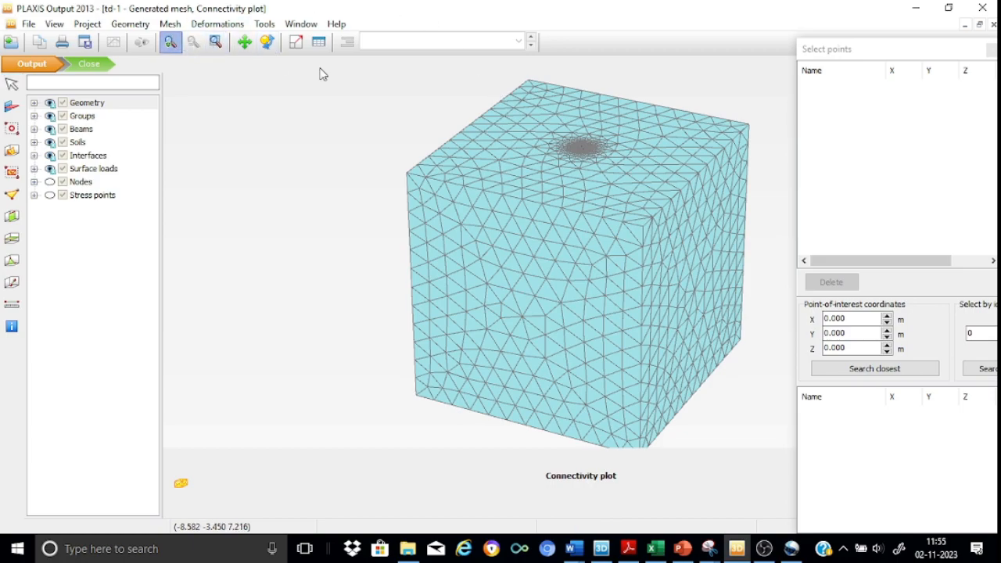
{"action": "left_click_drag", "start_coordinate": [531, 107], "coordinate": [648, 212]}
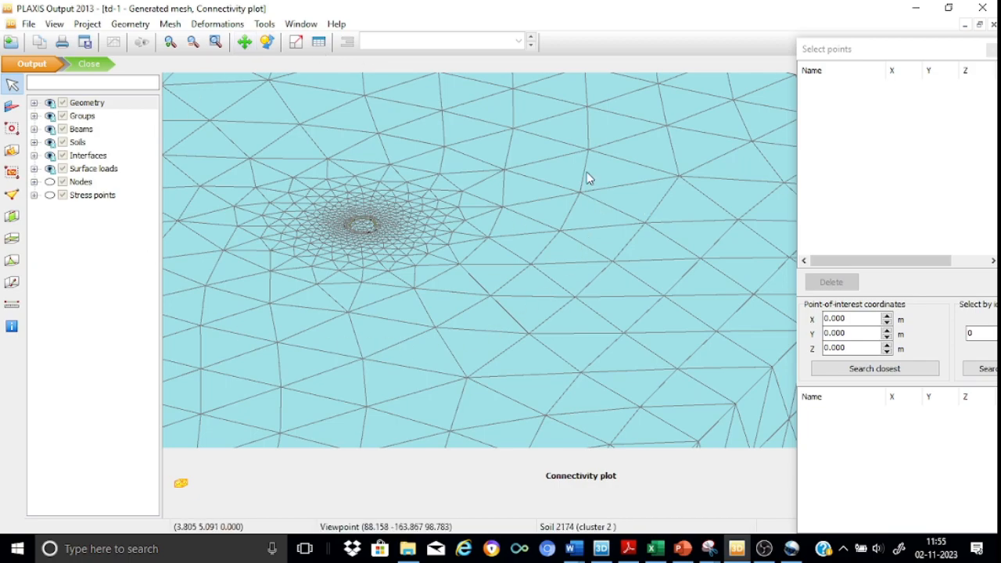
{"action": "left_click", "coordinate": [96, 65]}
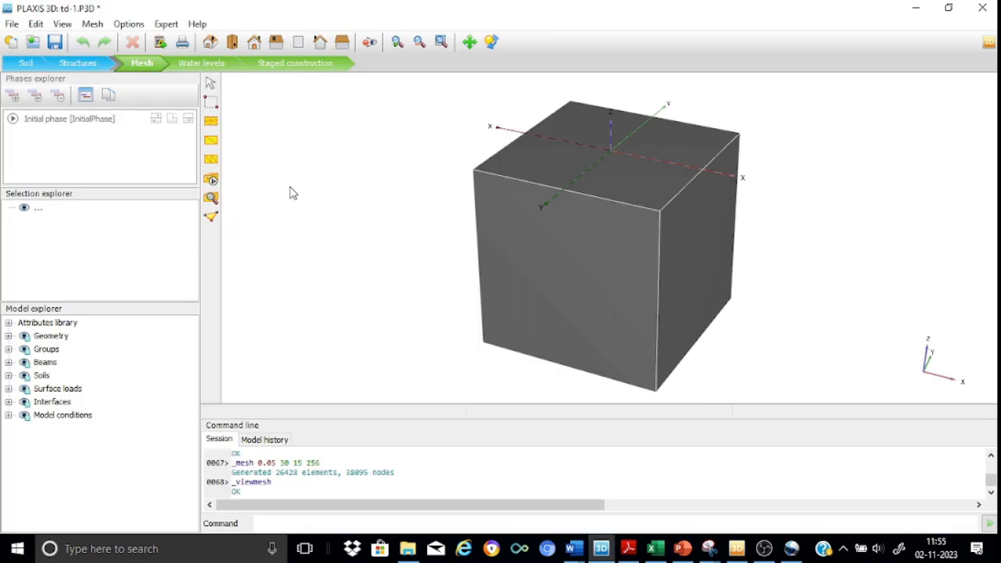
Select the mesh node closest to coordinates (0, 0, 0) at the pile head as a curve point and update the model
{"action": "left_click", "coordinate": [212, 215]}
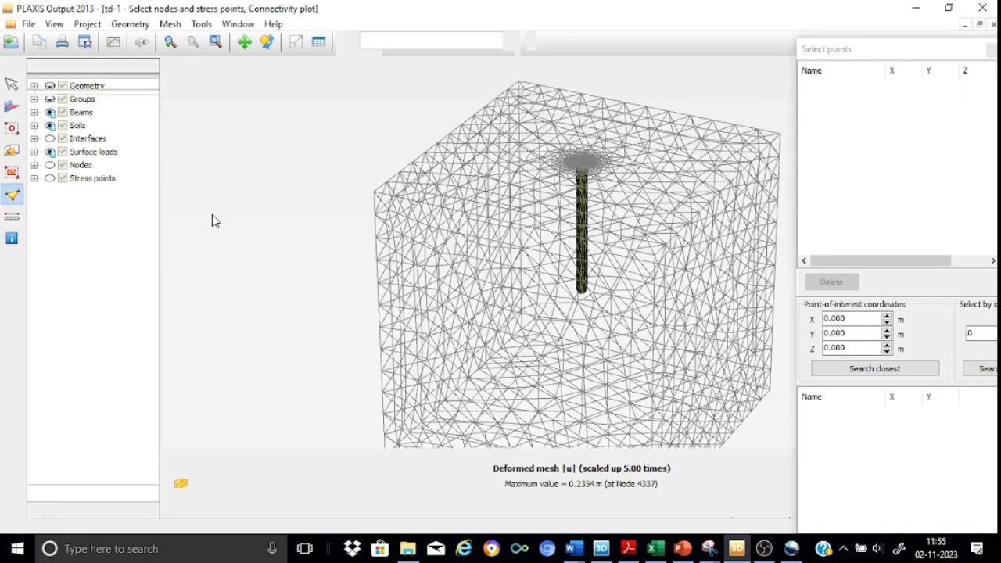
{"action": "left_click", "coordinate": [852, 370]}
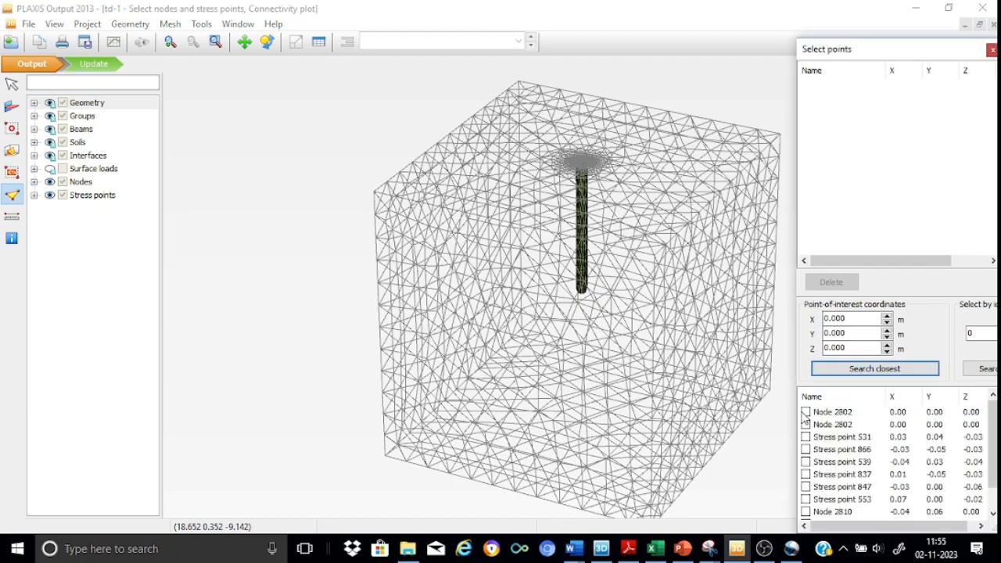
{"action": "left_click", "coordinate": [806, 412]}
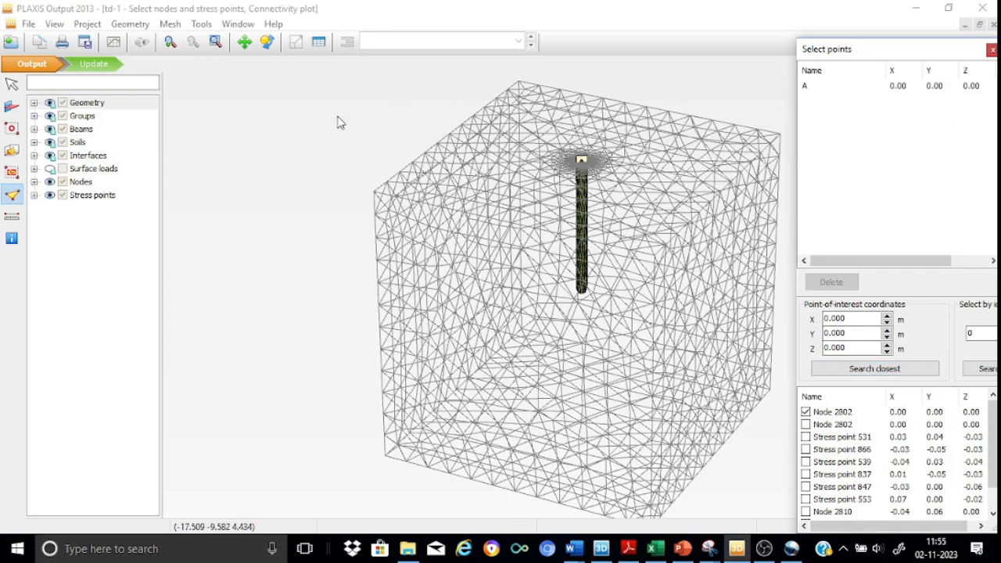
{"action": "left_click", "coordinate": [90, 64]}
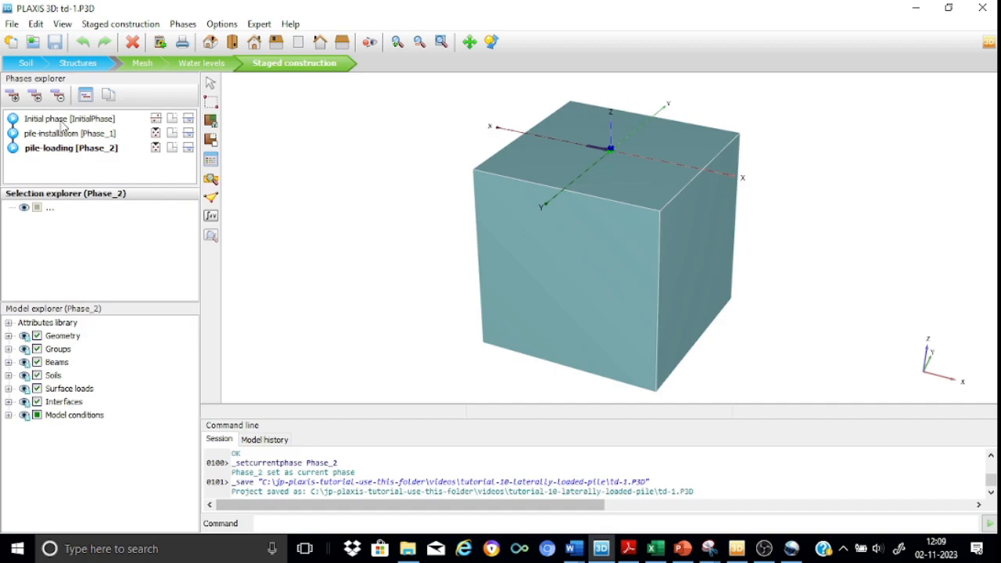
Review the calculation settings of the initial, pile-installation and pile-loading phases one after another
{"action": "double_click", "coordinate": [63, 122]}
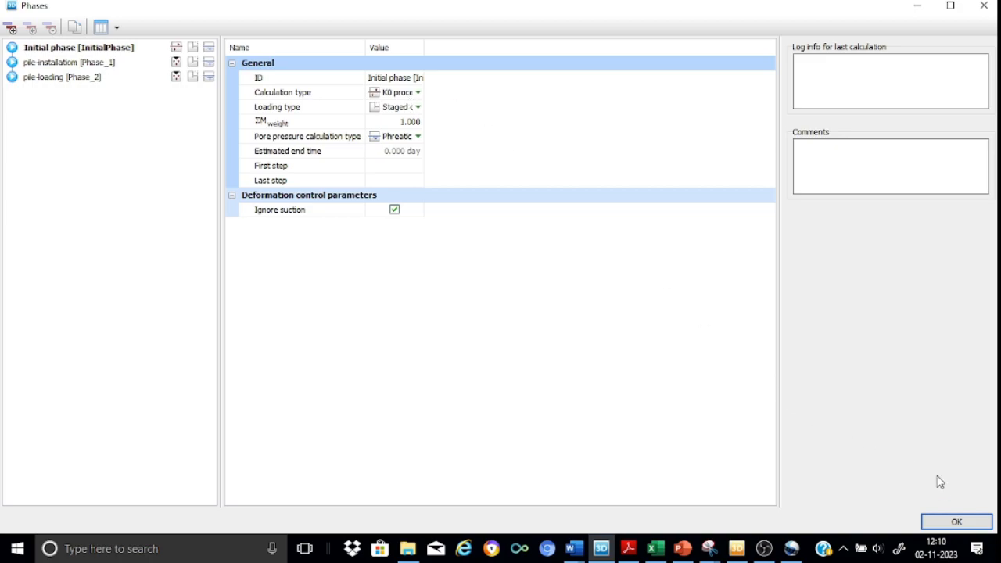
{"action": "left_click", "coordinate": [956, 521]}
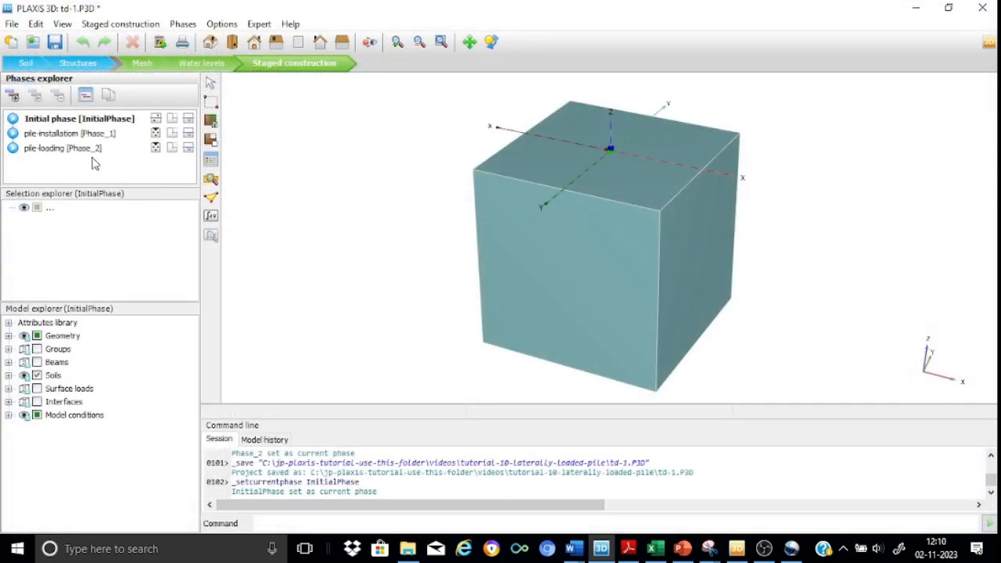
{"action": "double_click", "coordinate": [78, 134]}
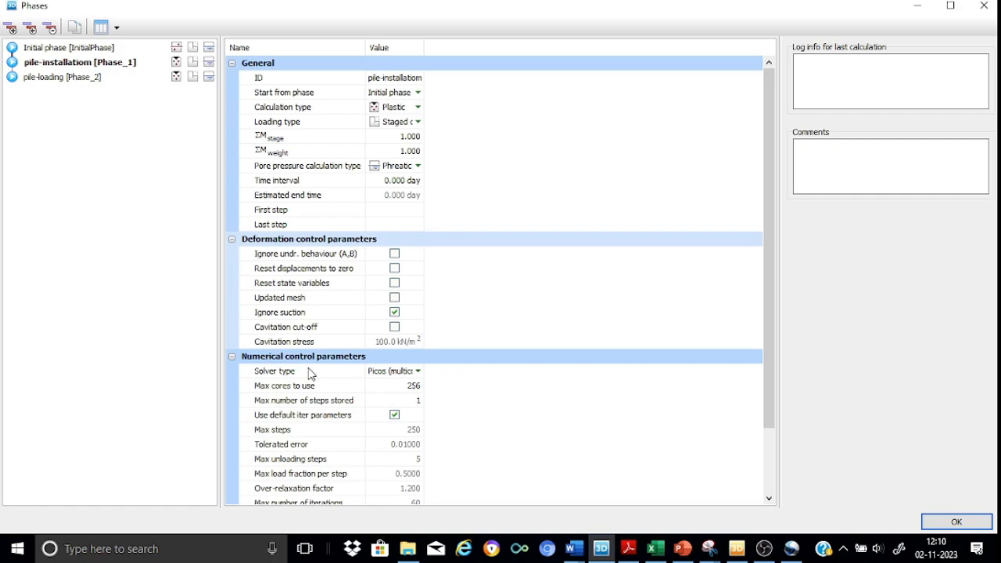
{"action": "left_click", "coordinate": [959, 522]}
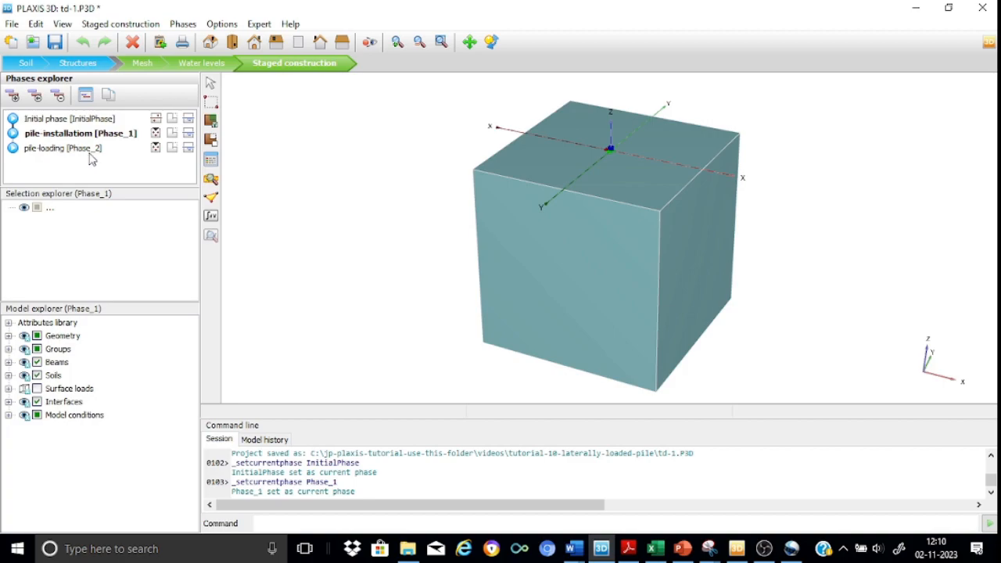
{"action": "double_click", "coordinate": [84, 148]}
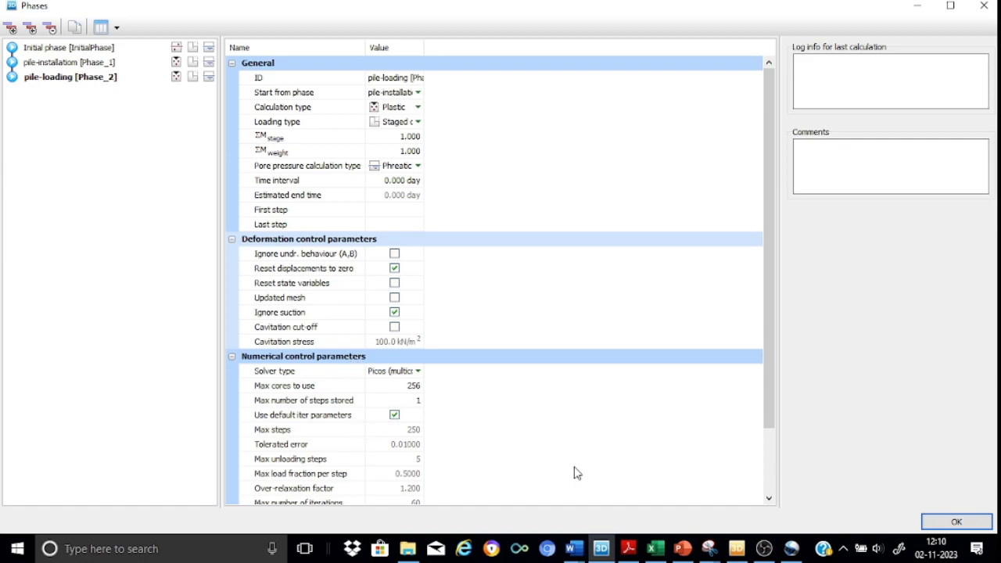
{"action": "left_click", "coordinate": [956, 522]}
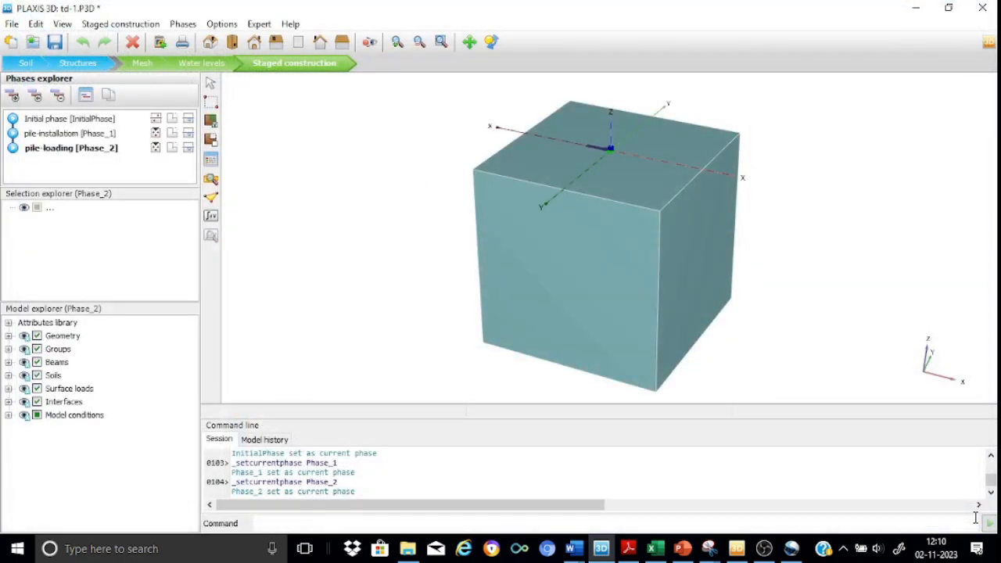
Check the active components of the initial and pile-installation phases, including the material assigned to the pile's soil volume
{"action": "left_click", "coordinate": [117, 255]}
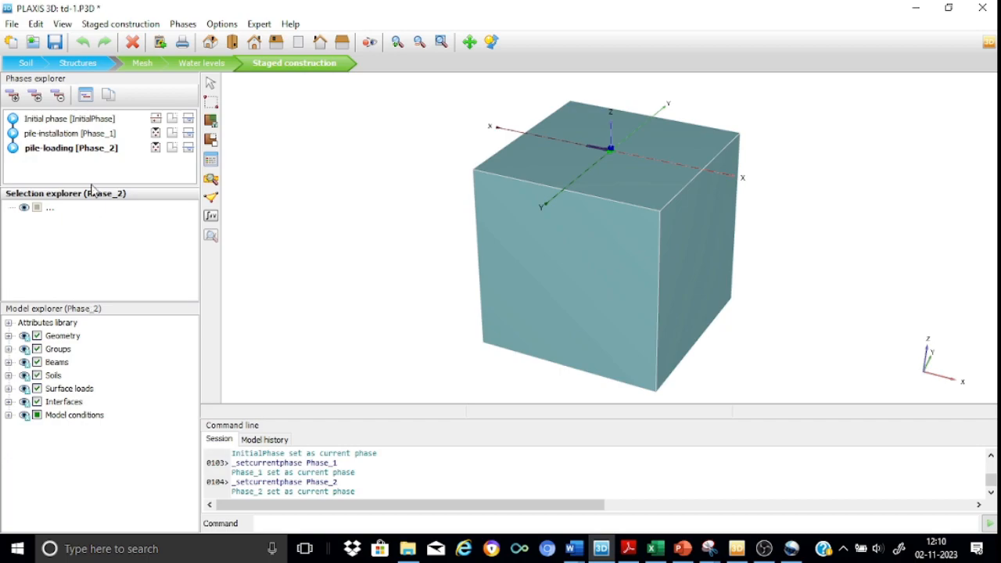
{"action": "left_click", "coordinate": [90, 120]}
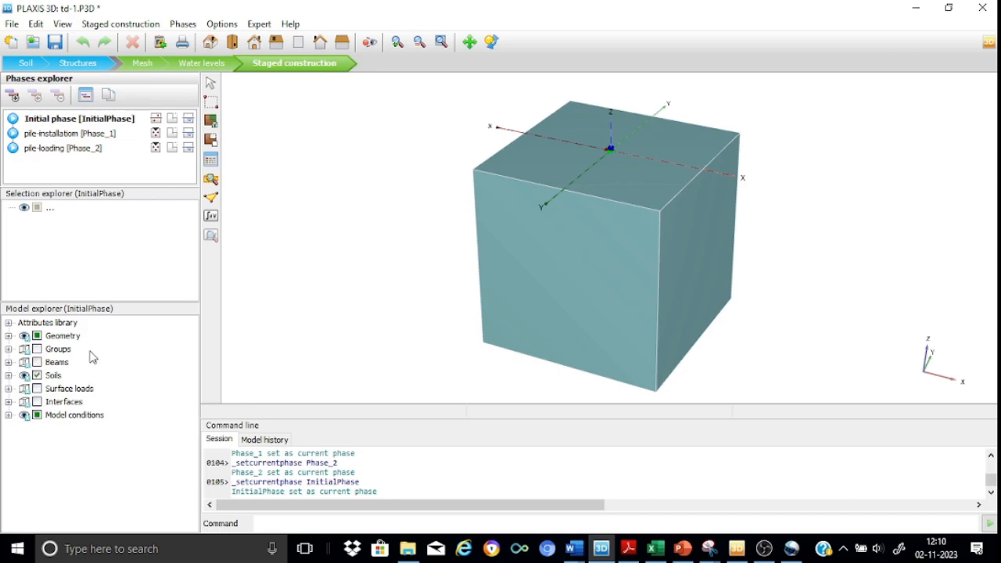
{"action": "left_click", "coordinate": [95, 136]}
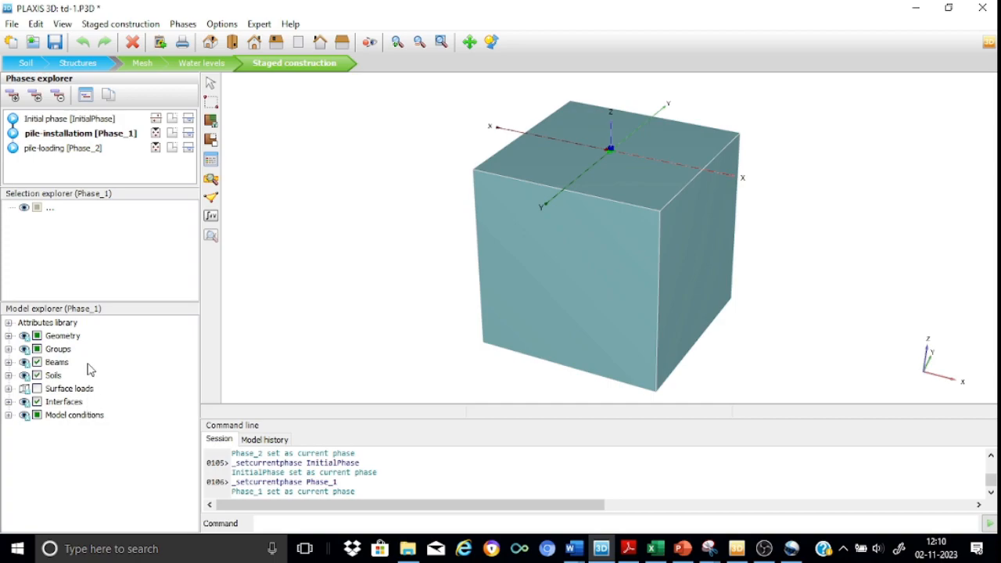
{"action": "left_click", "coordinate": [9, 375]}
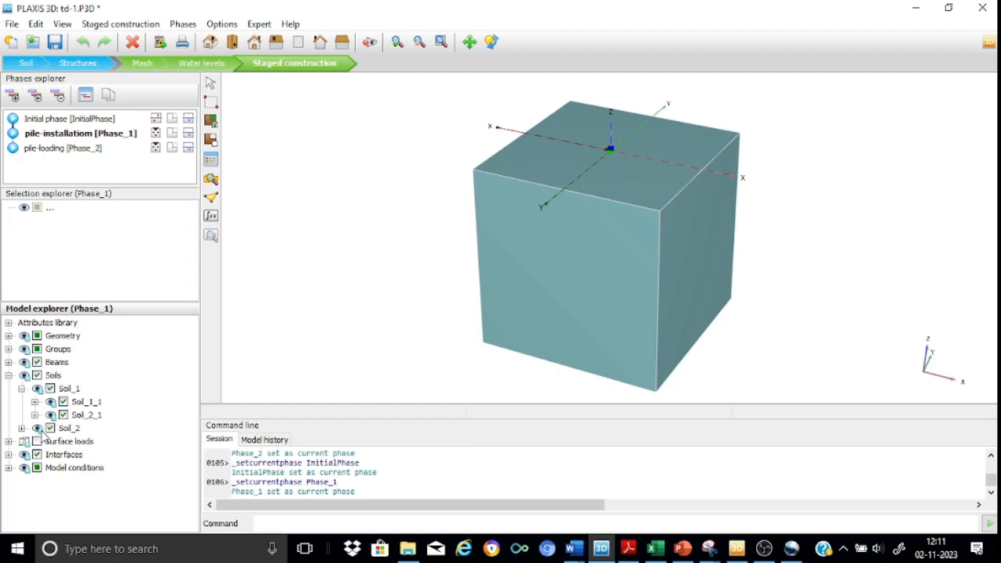
{"action": "left_click", "coordinate": [21, 428]}
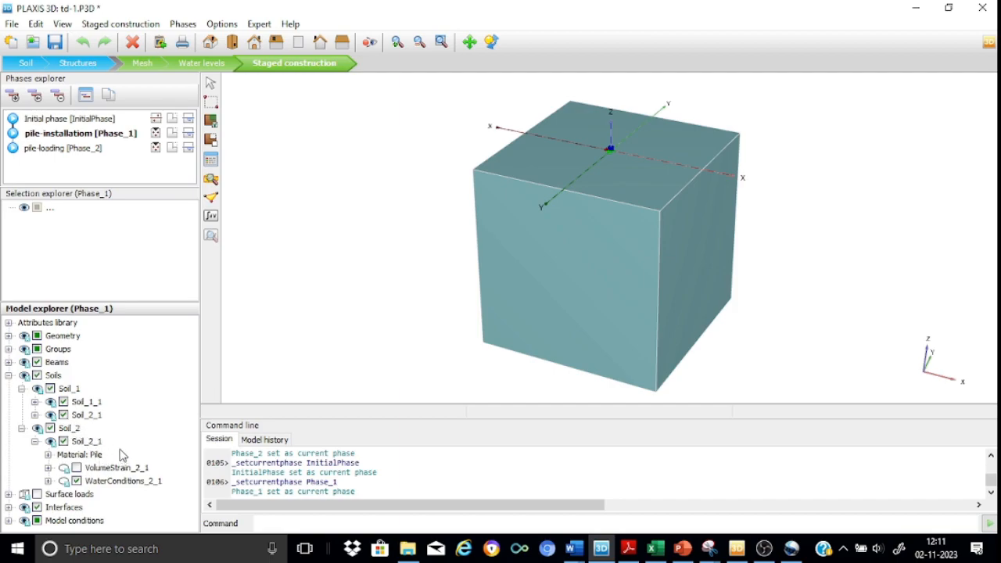
{"action": "left_click", "coordinate": [8, 376]}
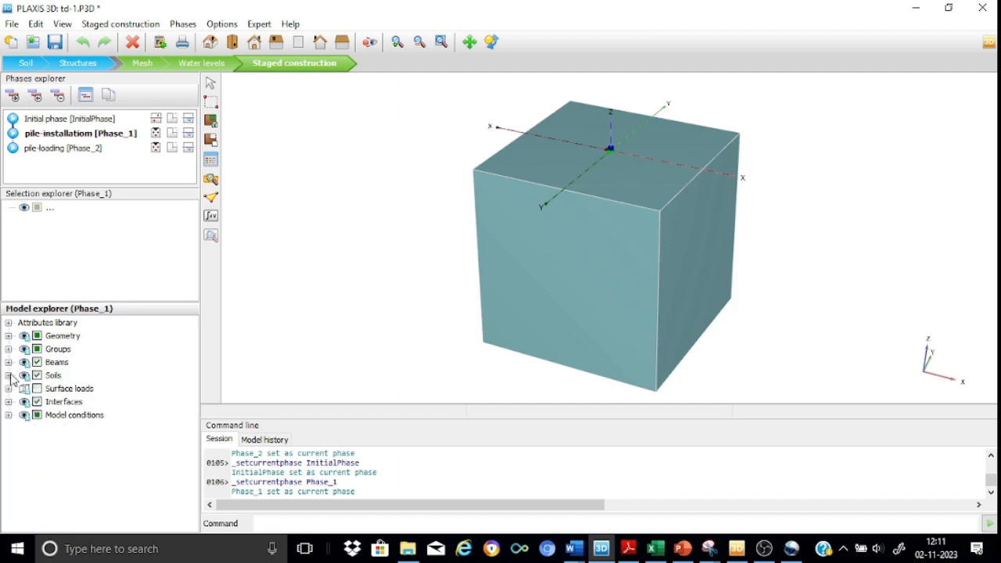
Check the active components and the surface load values in the pile-loading phase
{"action": "left_click", "coordinate": [59, 153]}
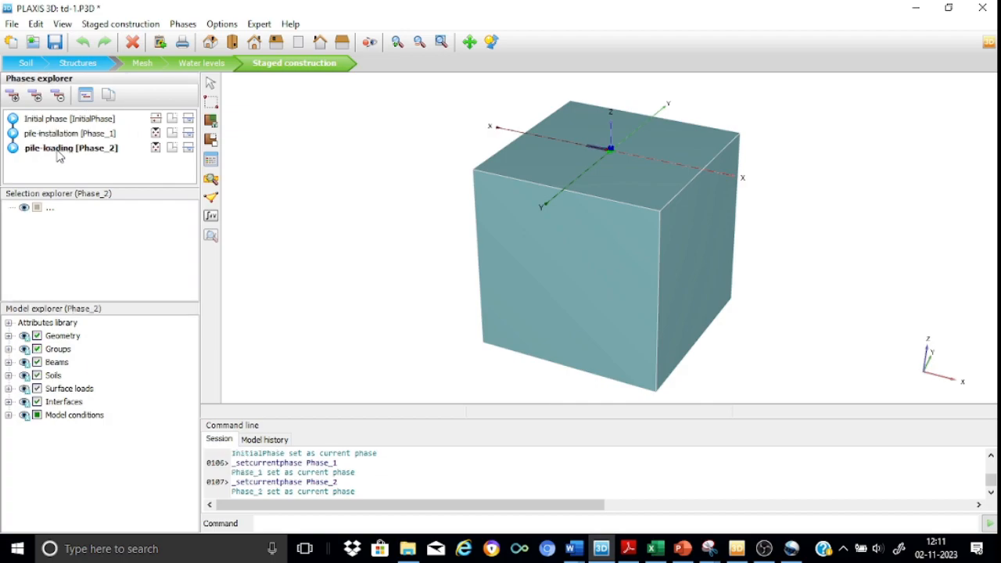
{"action": "left_click", "coordinate": [9, 389]}
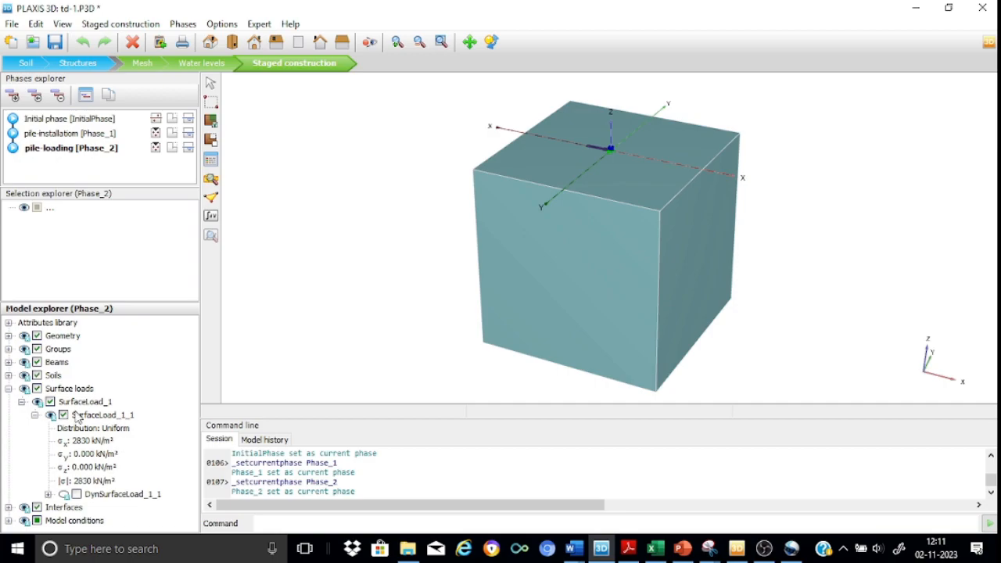
{"action": "left_click", "coordinate": [8, 389]}
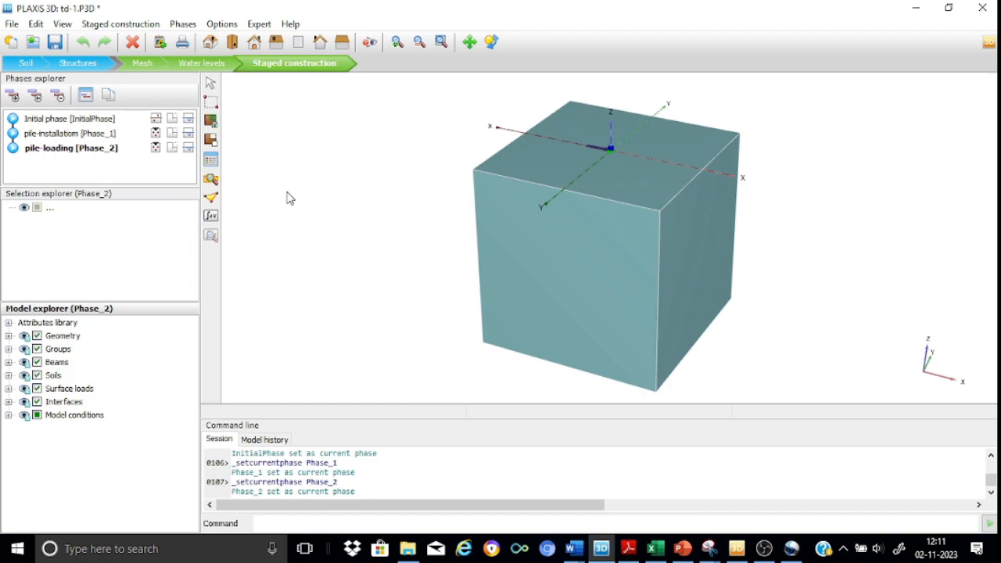
Calculate the phases and display the Cartesian total stress σzz of the initial phase in PLAXIS Output
{"action": "left_click", "coordinate": [211, 219]}
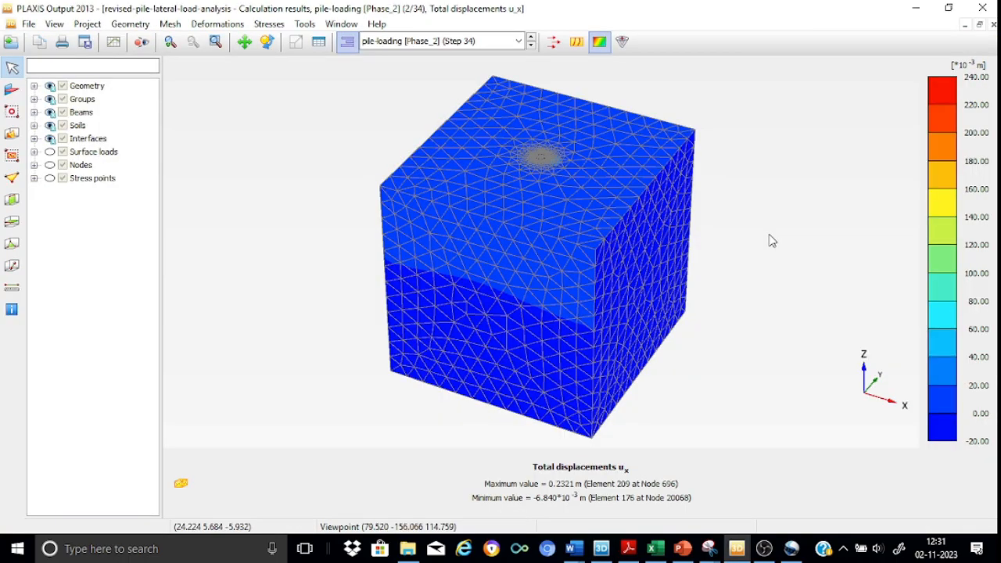
{"action": "left_click", "coordinate": [520, 40]}
{"action": "left_click", "coordinate": [426, 59]}
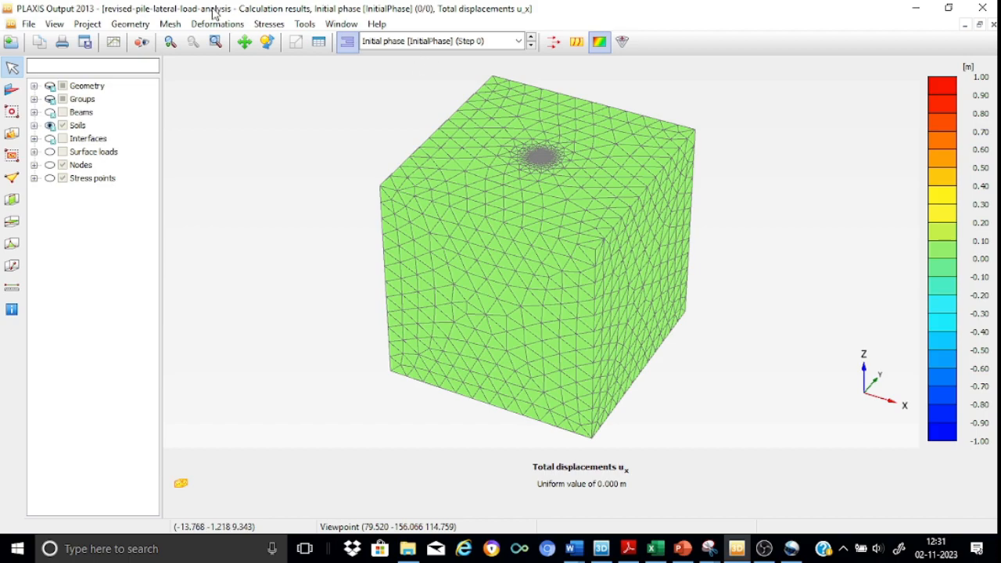
{"action": "left_click", "coordinate": [265, 24]}
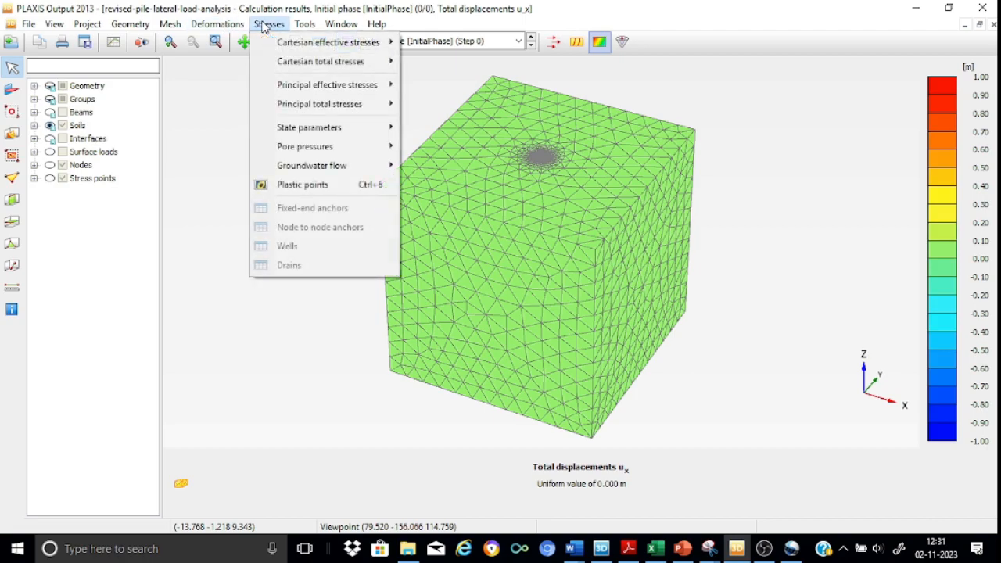
{"action": "mouse_move", "coordinate": [288, 64]}
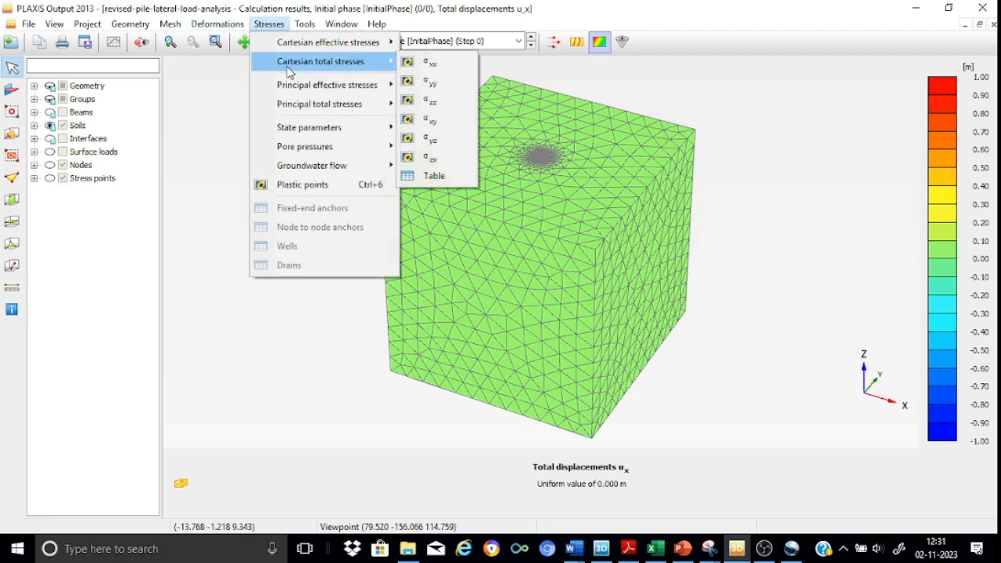
{"action": "left_click", "coordinate": [421, 101]}
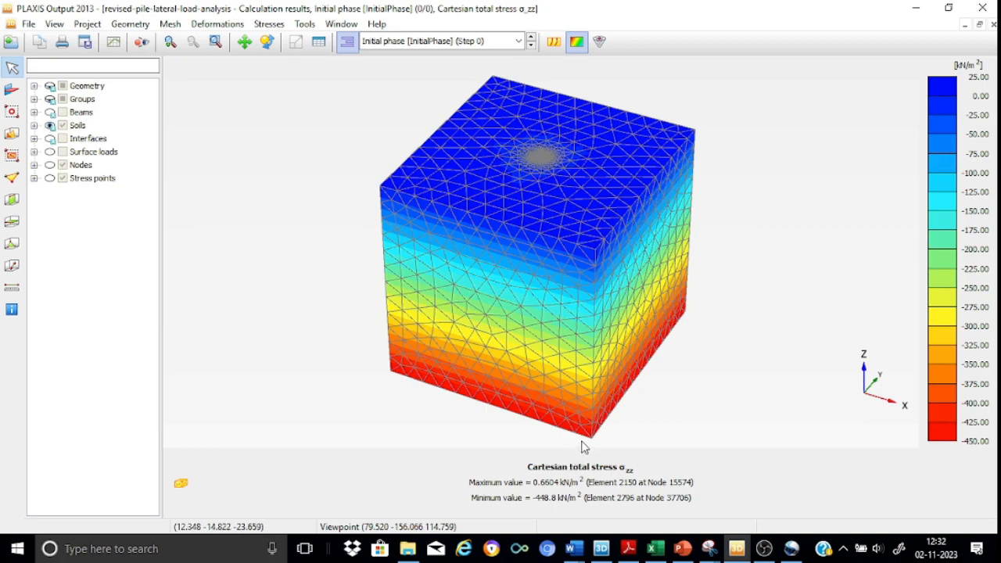
Display the total displacements ux of the pile-loading phase and examine the contours around the pile head
{"action": "left_click", "coordinate": [520, 41]}
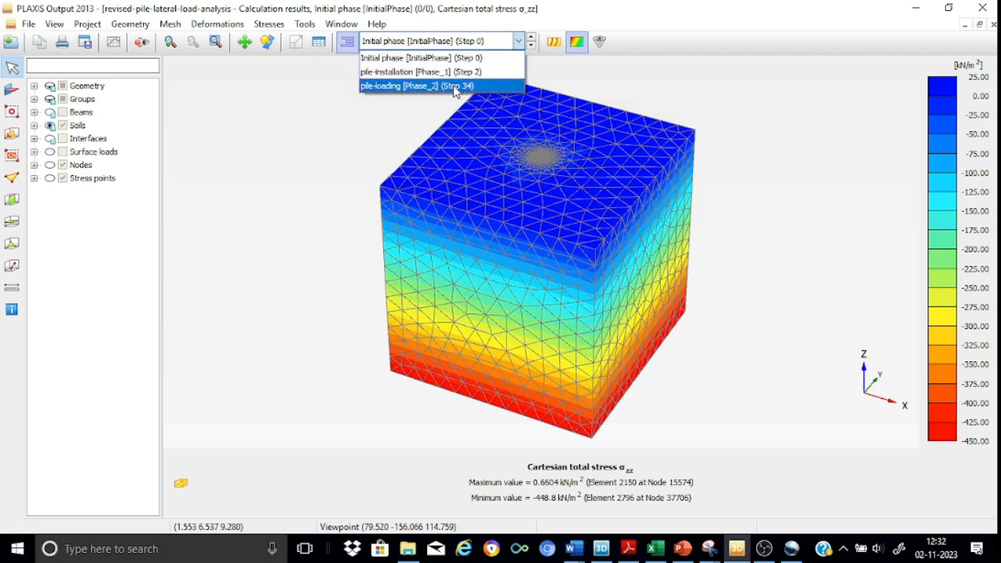
{"action": "left_click", "coordinate": [450, 86]}
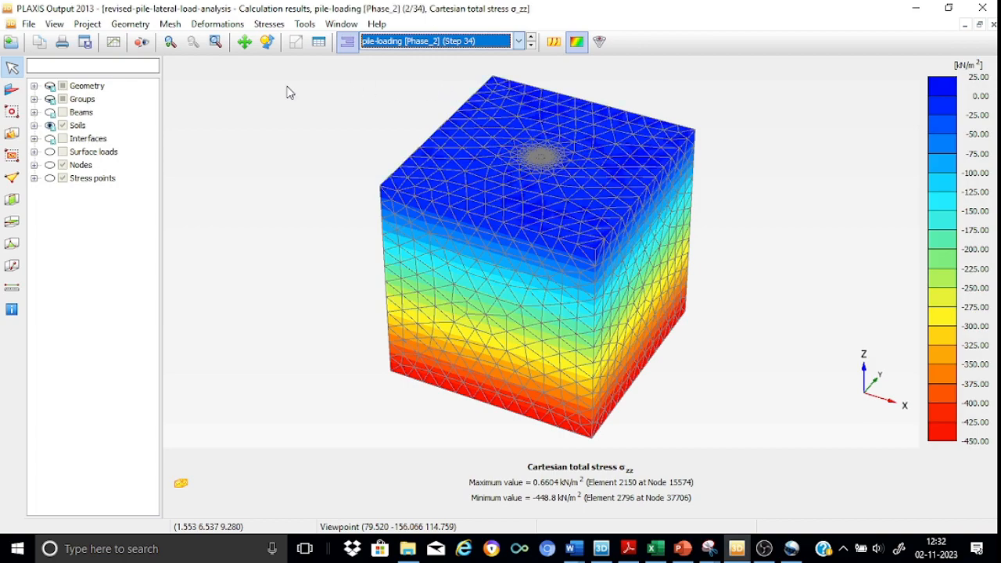
{"action": "left_click", "coordinate": [216, 25]}
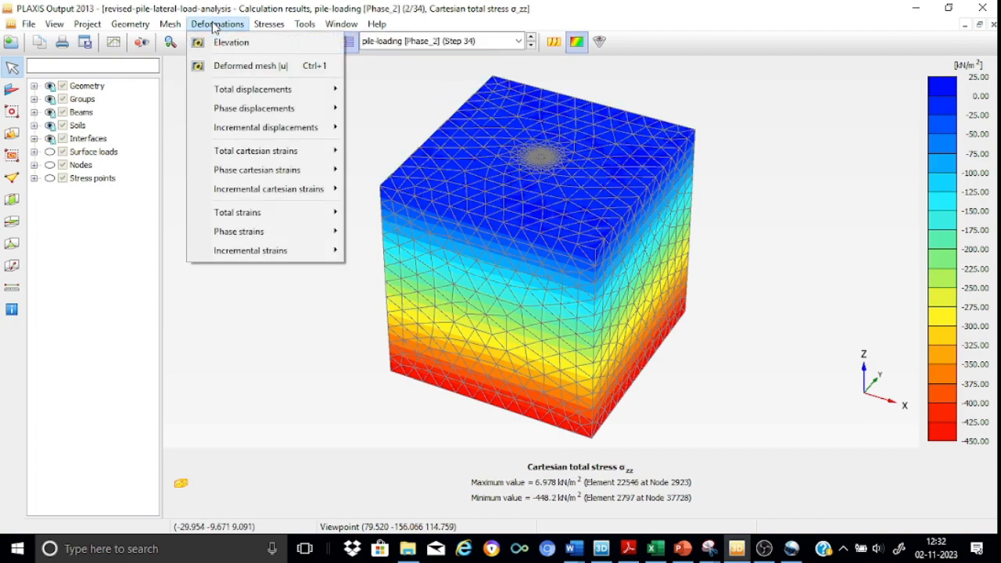
{"action": "mouse_move", "coordinate": [243, 91]}
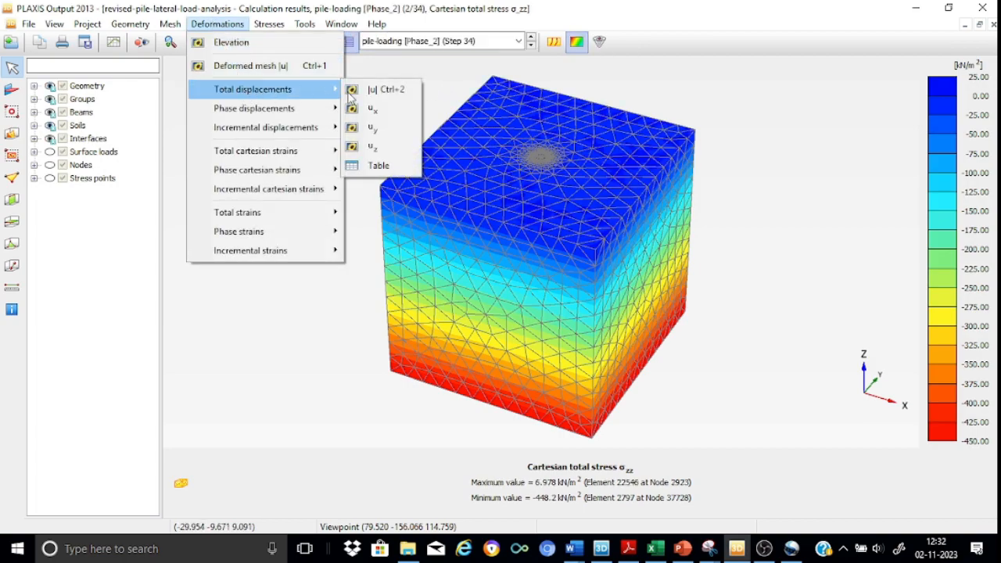
{"action": "left_click", "coordinate": [370, 110]}
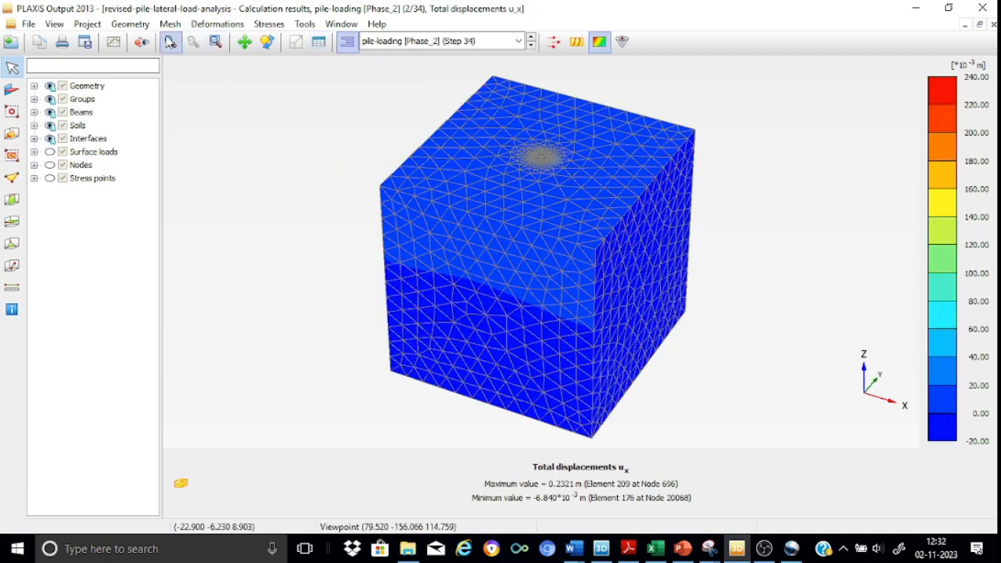
{"action": "left_click", "coordinate": [172, 43]}
{"action": "left_click_drag", "start_coordinate": [492, 121], "coordinate": [584, 183]}
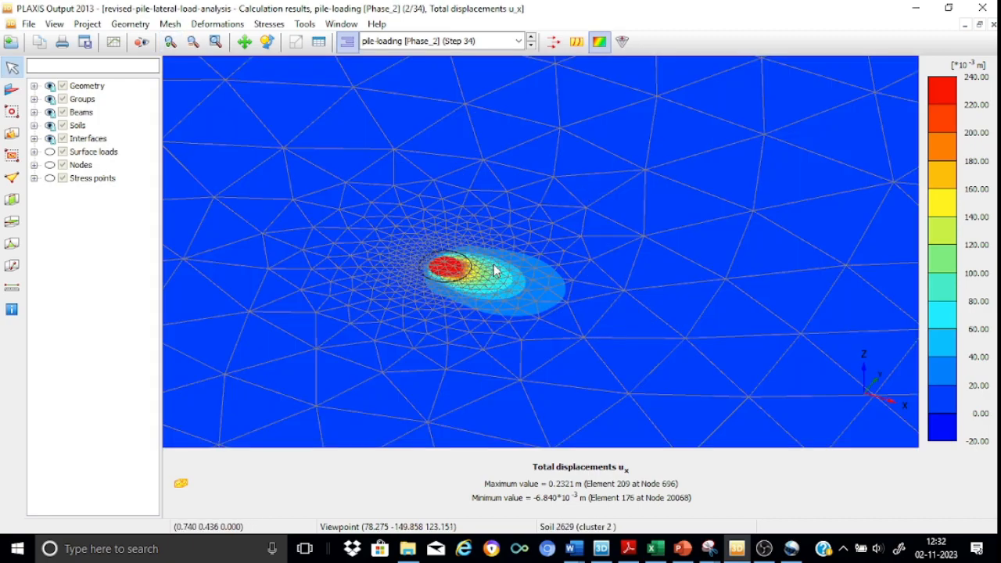
{"action": "scroll", "coordinate": [443, 330], "scroll_direction": "up", "scroll_amount": 5}
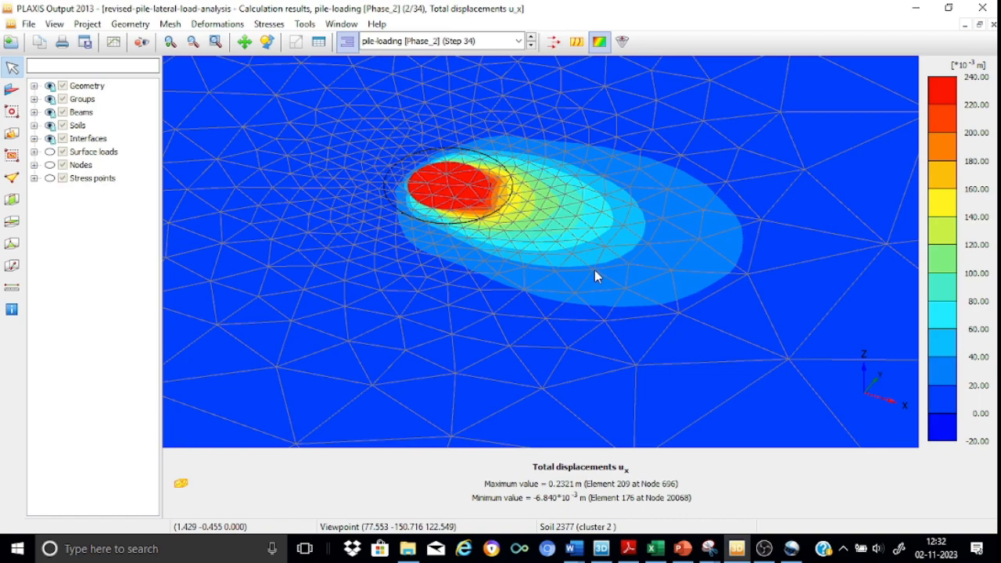
Create a vertical cross section of the displacement results from point (-30, 0) to point (30, 0)
{"action": "left_click", "coordinate": [11, 201]}
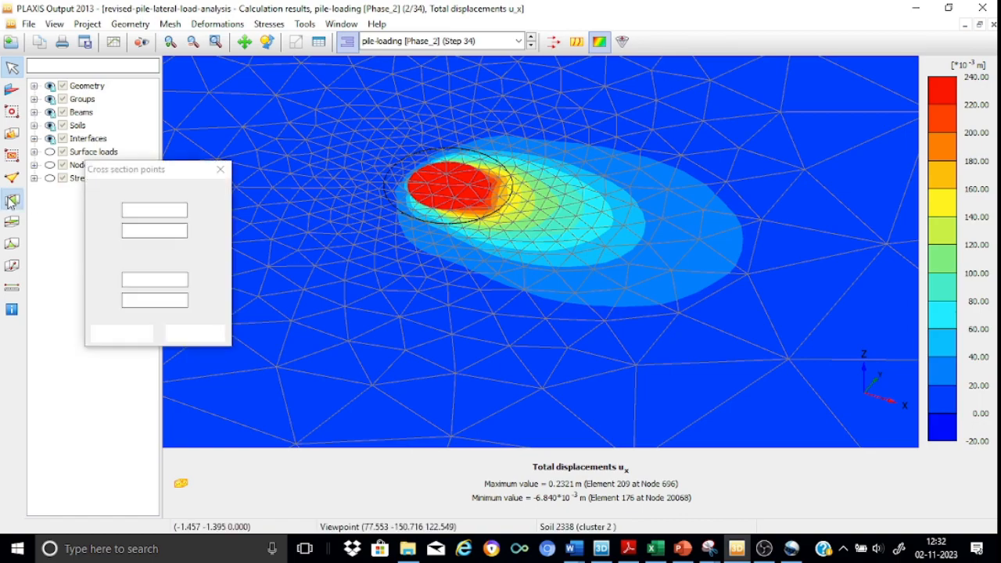
{"action": "type", "text": "-30"}
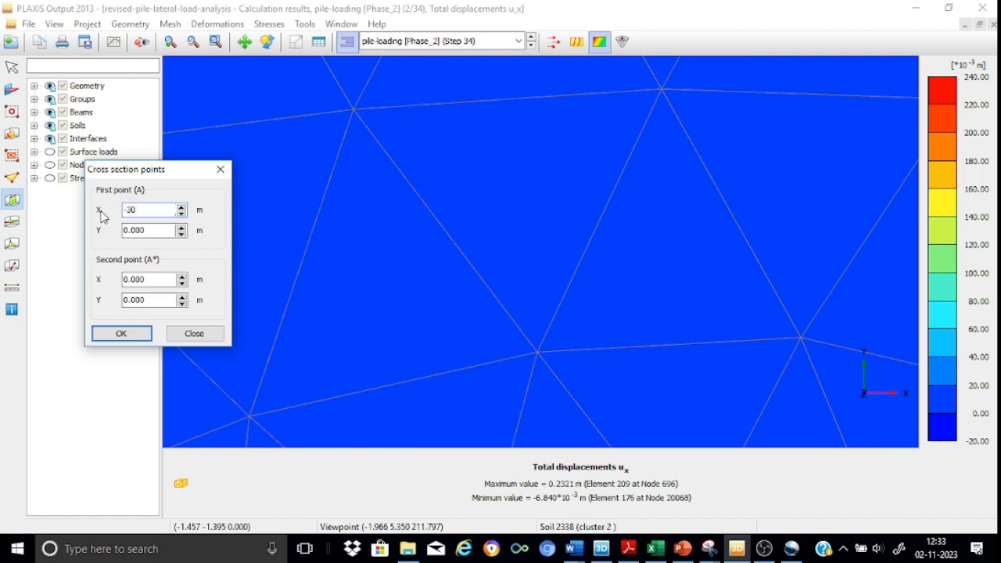
{"action": "left_click", "coordinate": [118, 279]}
{"action": "type", "text": "30"}
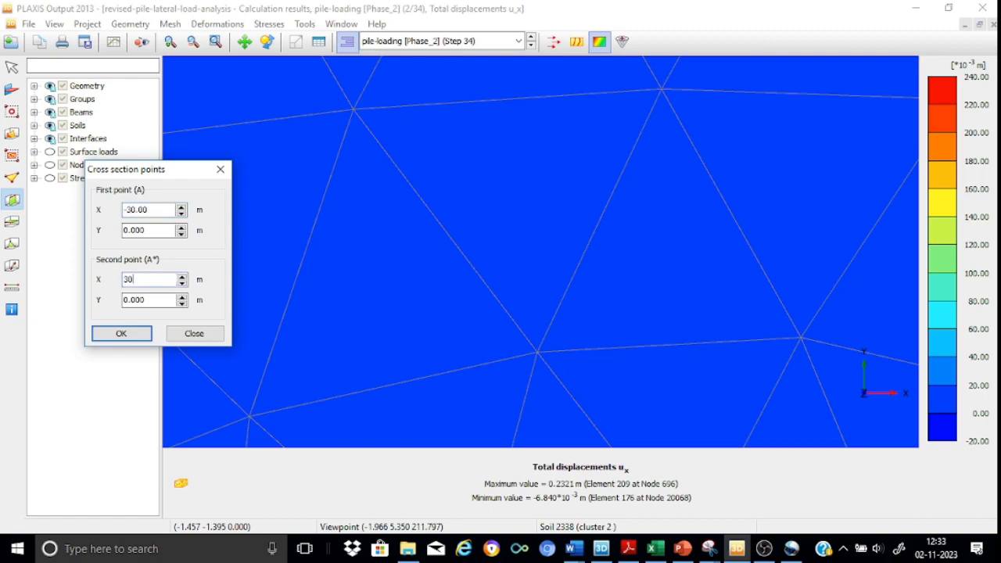
{"action": "left_click", "coordinate": [121, 334]}
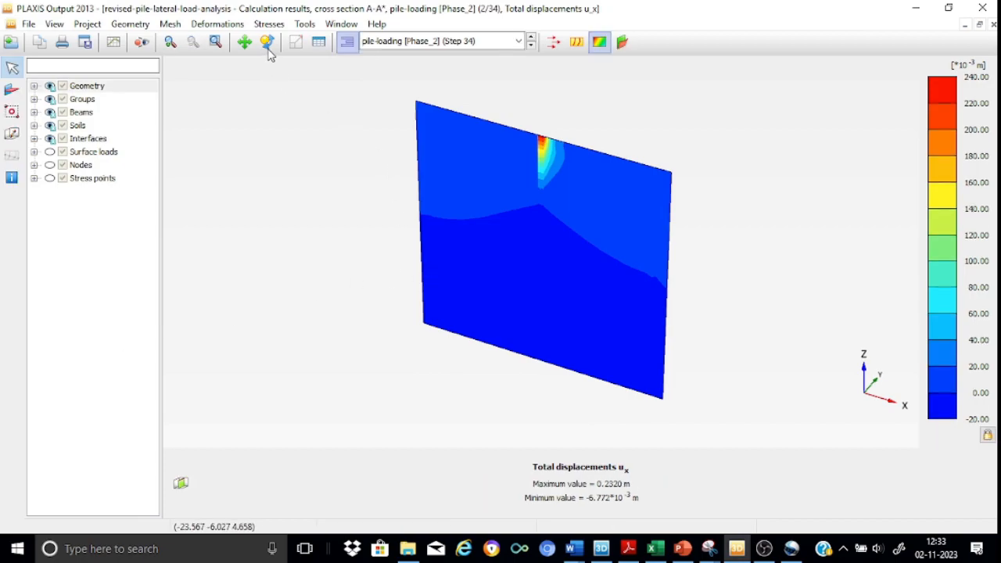
Turn the displacement cross section to a front view and cut a line cross section through the pile head just below the ground surface
{"action": "left_click", "coordinate": [267, 43]}
{"action": "left_click_drag", "start_coordinate": [630, 208], "coordinate": [686, 120]}
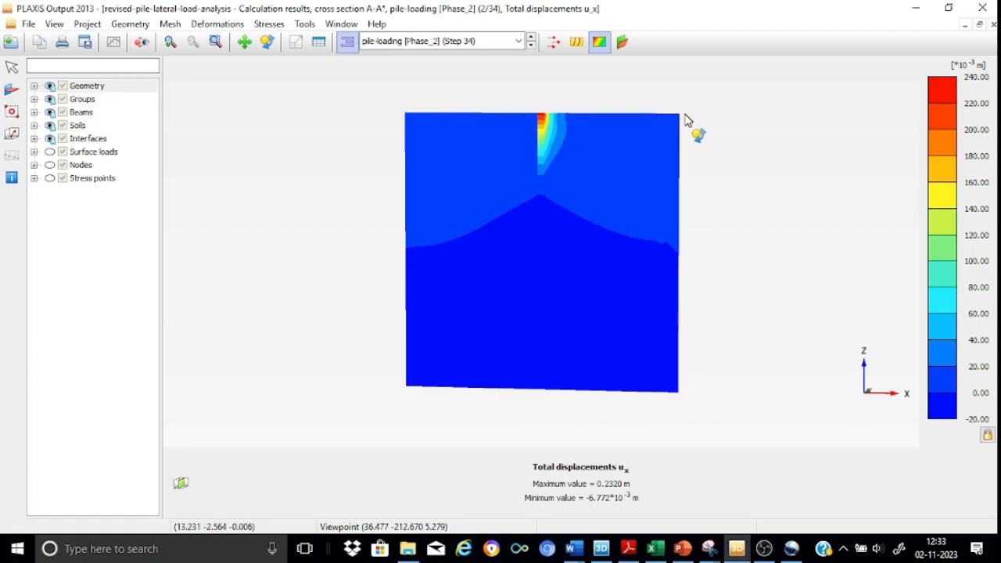
{"action": "scroll", "coordinate": [566, 119], "scroll_direction": "up", "scroll_amount": 2}
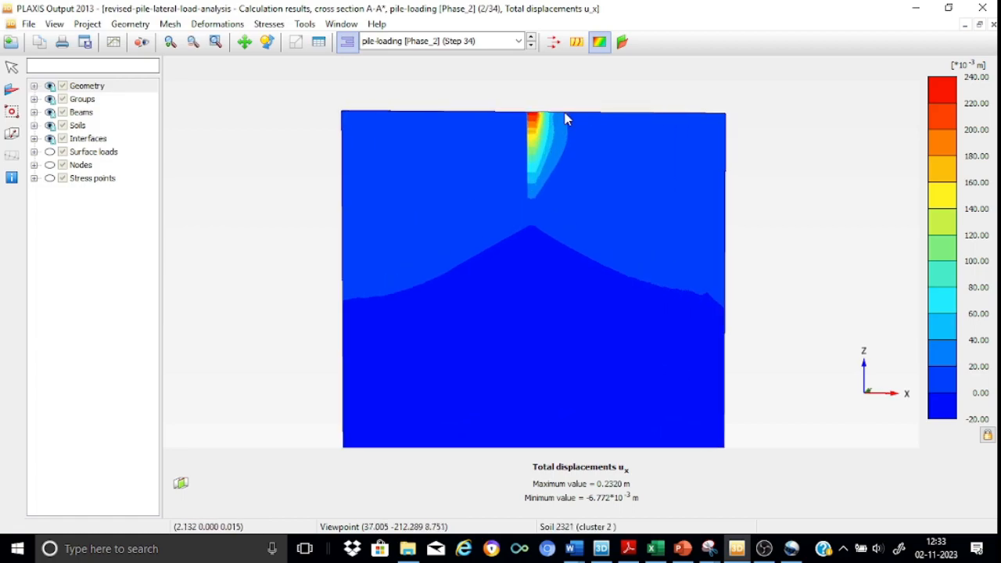
{"action": "scroll", "coordinate": [567, 119], "scroll_direction": "up", "scroll_amount": 3}
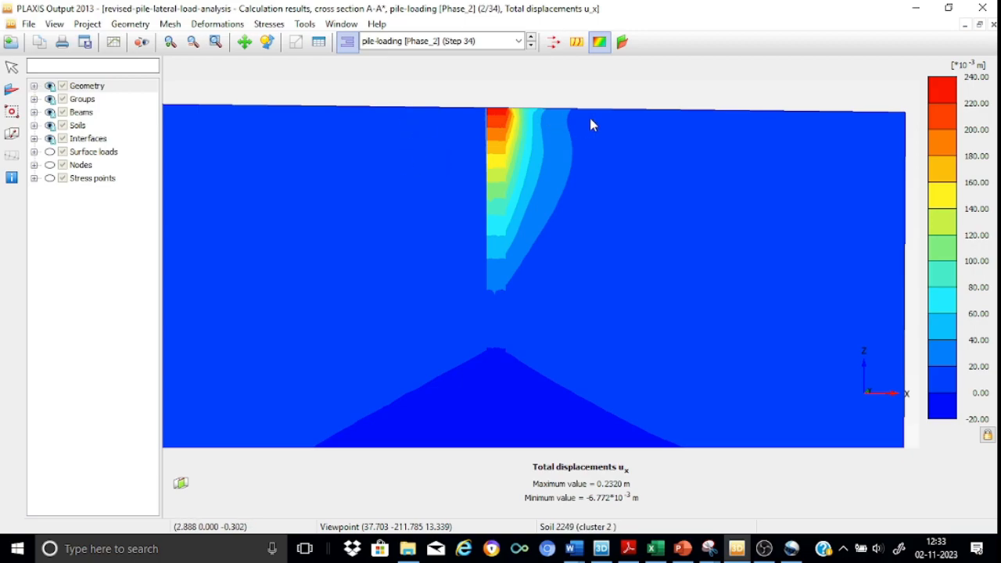
{"action": "left_click", "coordinate": [13, 137]}
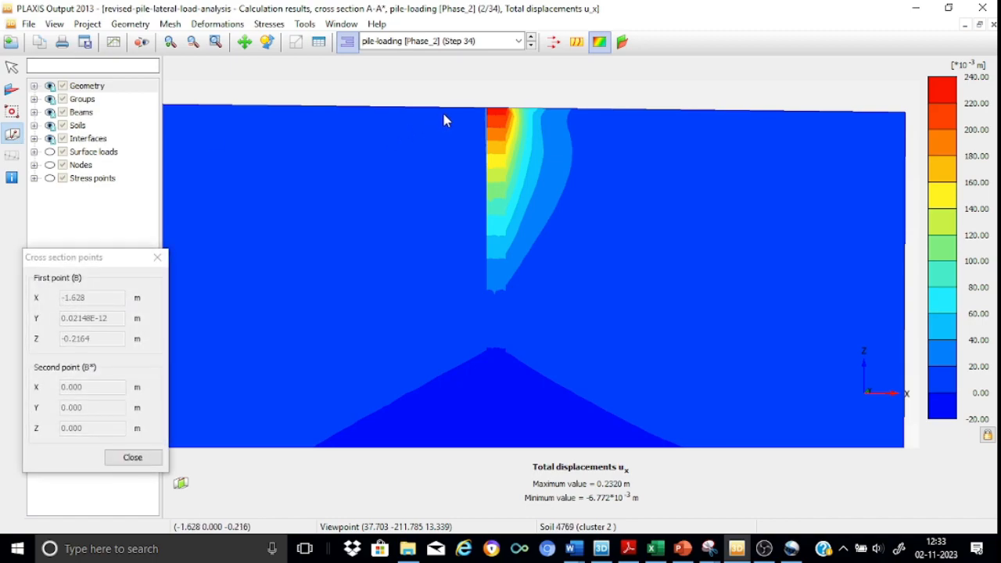
{"action": "left_click", "coordinate": [625, 122]}
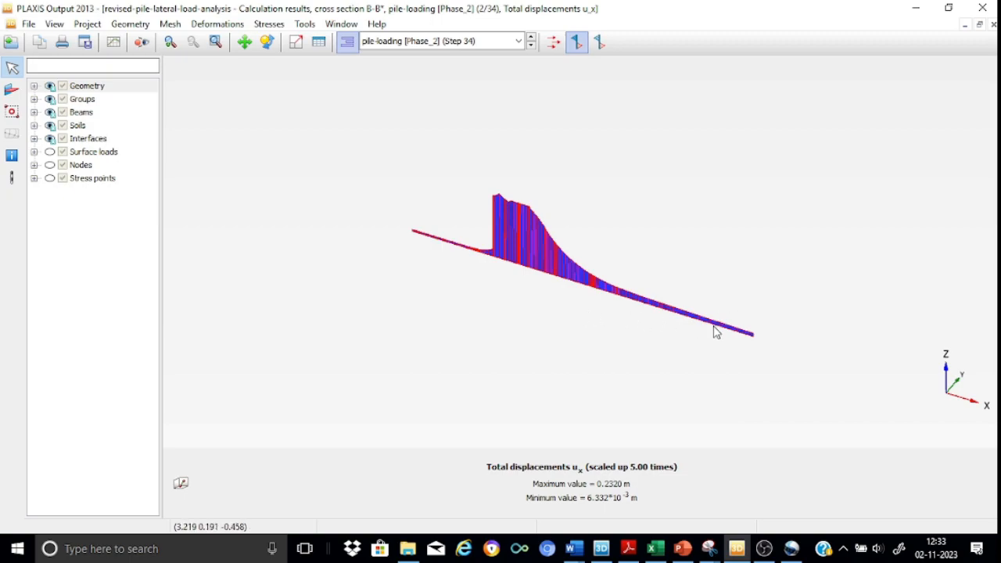
Check the available curve points and start a new chart with the project multiplier ΣMstage on the X-axis
{"action": "left_click", "coordinate": [114, 42]}
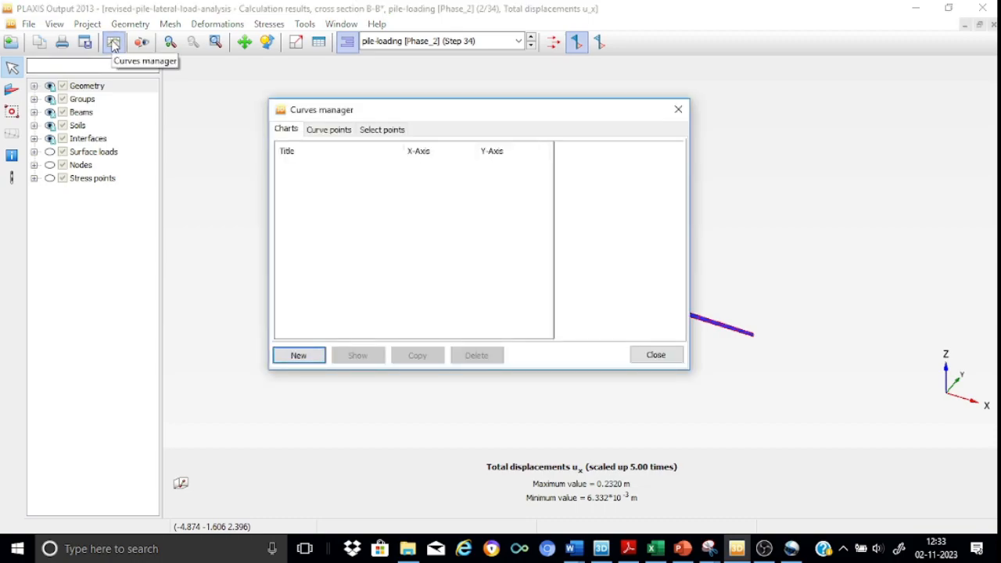
{"action": "left_click", "coordinate": [341, 131]}
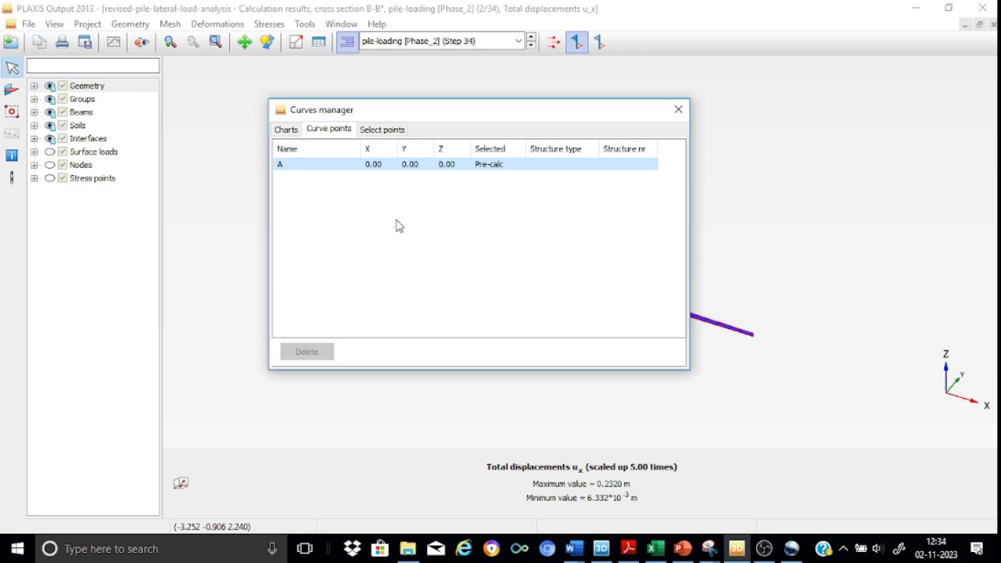
{"action": "left_click", "coordinate": [289, 131]}
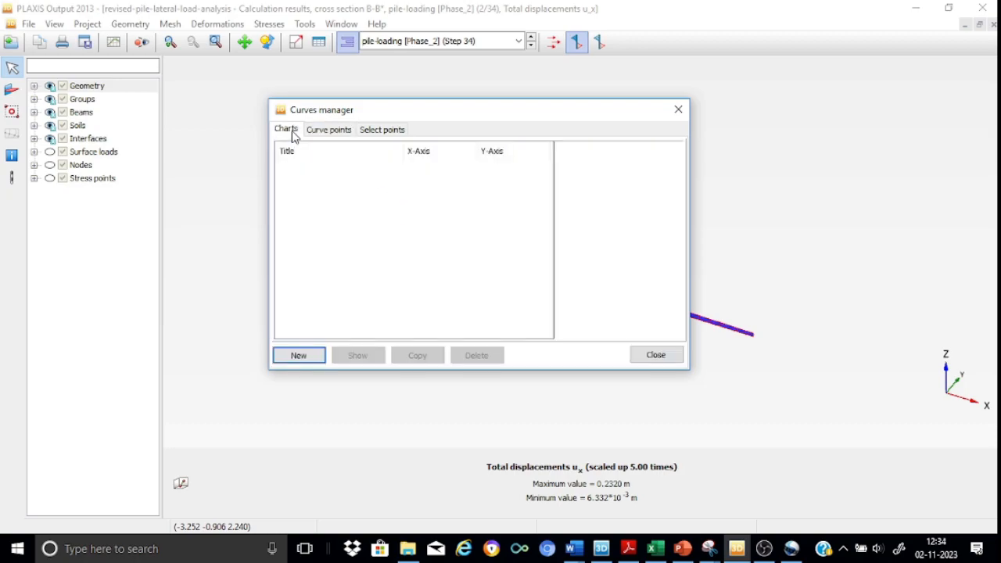
{"action": "left_click", "coordinate": [301, 356]}
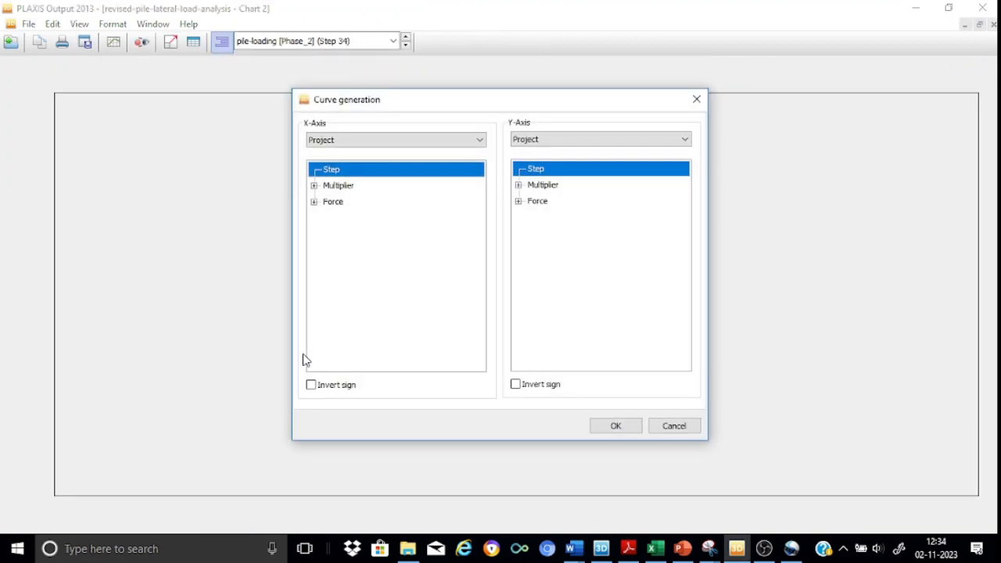
{"action": "left_click", "coordinate": [344, 192]}
{"action": "double_click", "coordinate": [344, 192]}
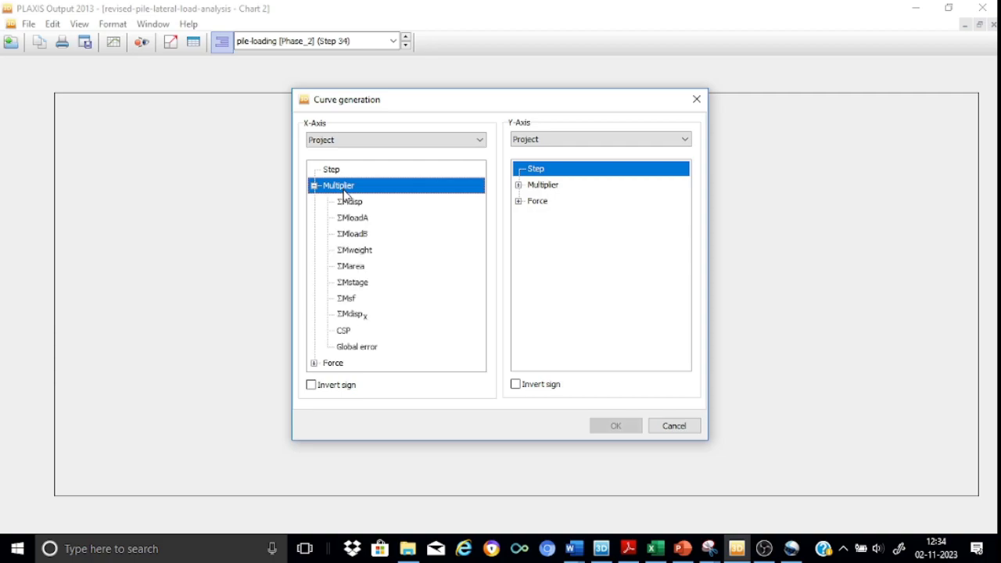
{"action": "left_click", "coordinate": [361, 286]}
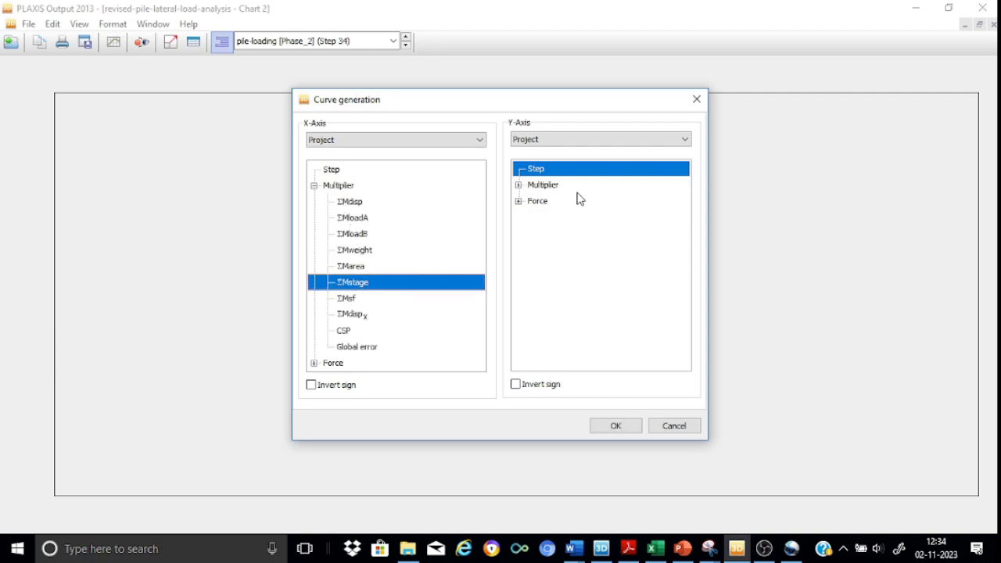
Assign the total displacement ux of point A to the Y-axis and generate the curve
{"action": "left_click", "coordinate": [687, 139]}
{"action": "left_click", "coordinate": [587, 161]}
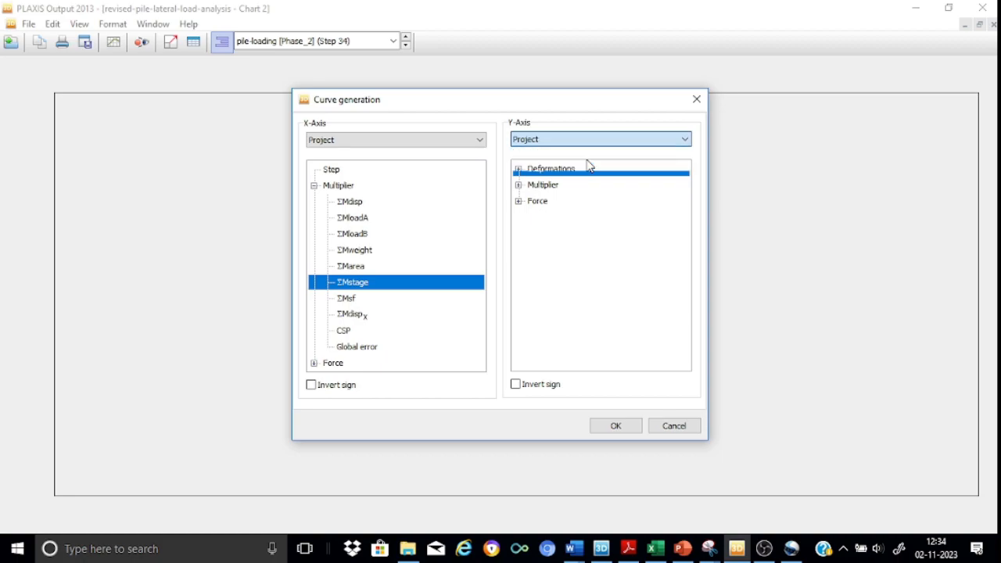
{"action": "left_click", "coordinate": [519, 169]}
{"action": "left_click", "coordinate": [532, 201]}
{"action": "left_click", "coordinate": [562, 235]}
{"action": "left_click", "coordinate": [623, 429]}
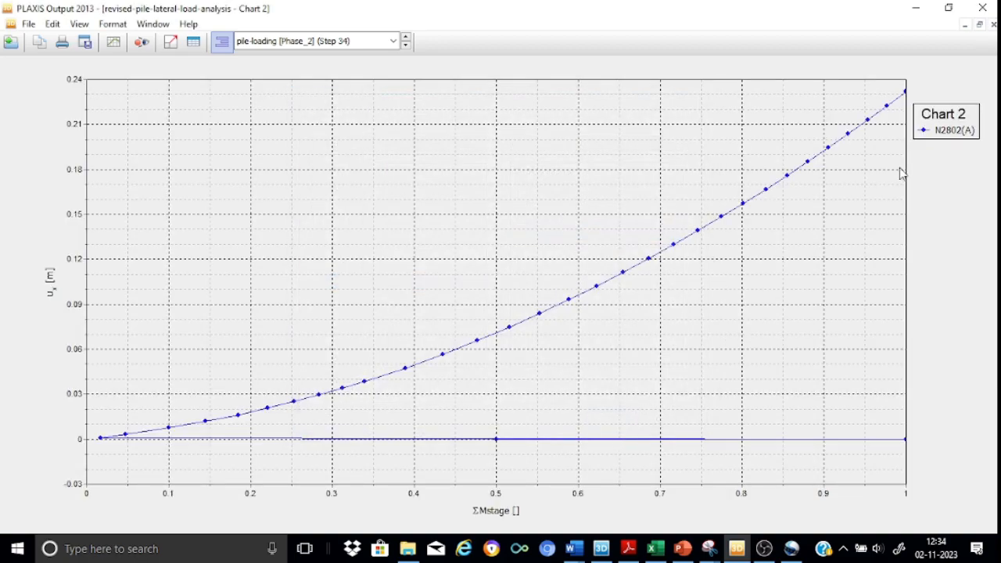
Restrict the N2802(A) curve to the pile-loading phase by excluding the initial and pile-installation phases
{"action": "double_click", "coordinate": [962, 130]}
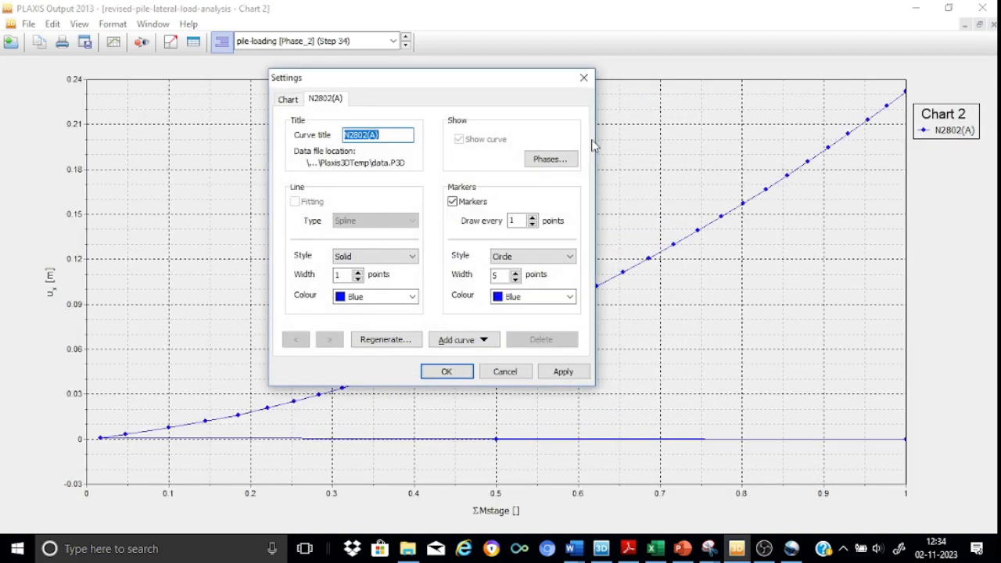
{"action": "left_click", "coordinate": [564, 158]}
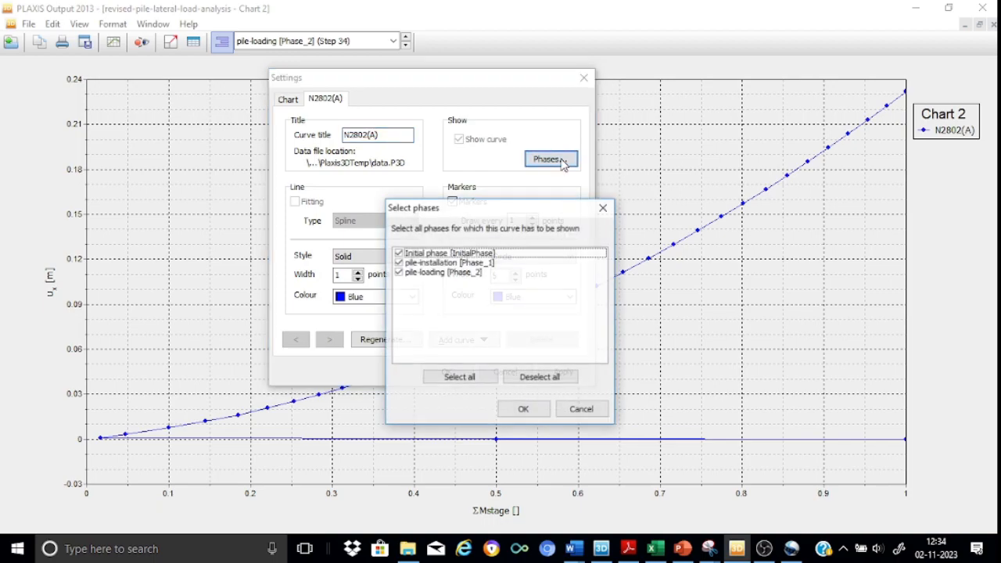
{"action": "left_click", "coordinate": [398, 252]}
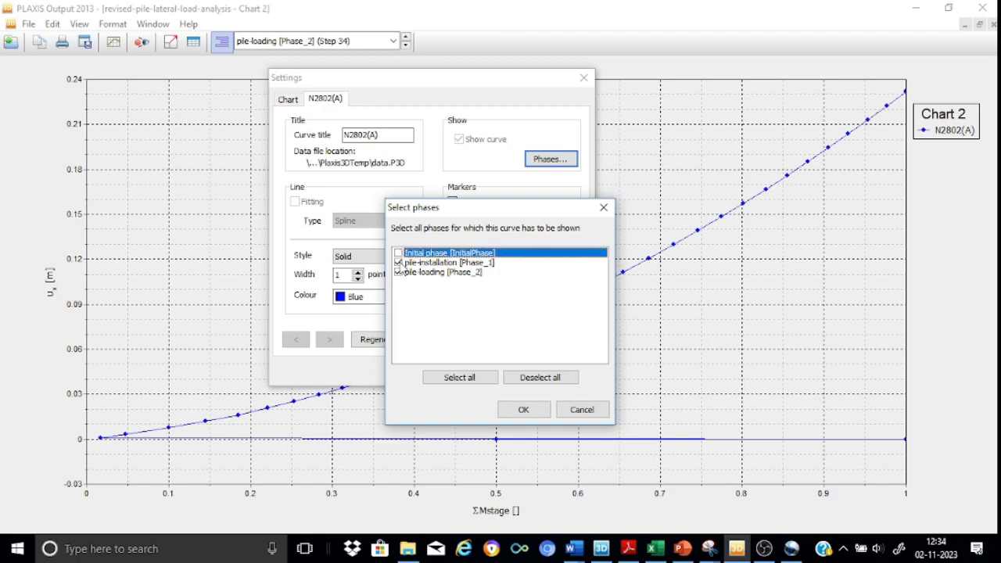
{"action": "left_click", "coordinate": [399, 263]}
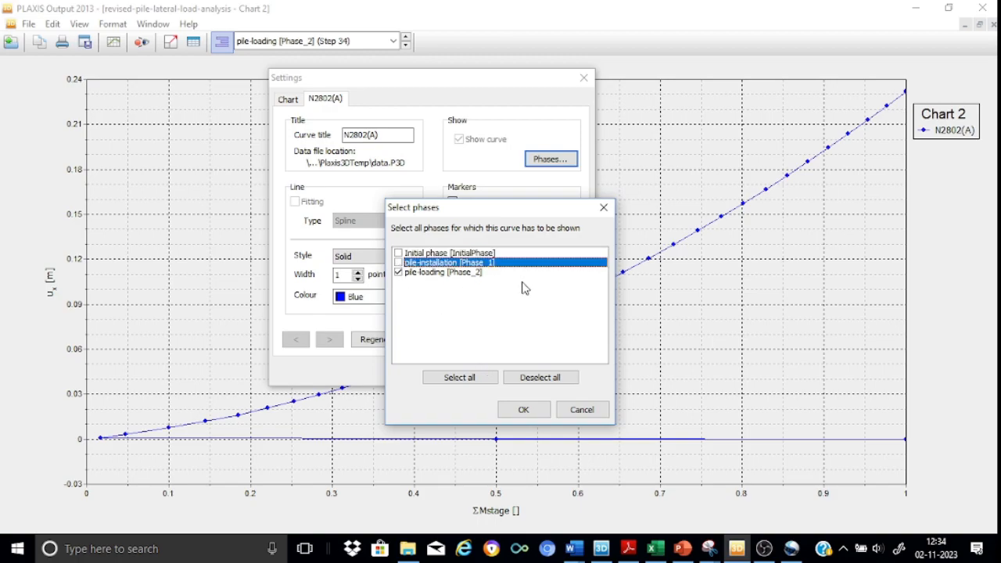
{"action": "left_click", "coordinate": [529, 412]}
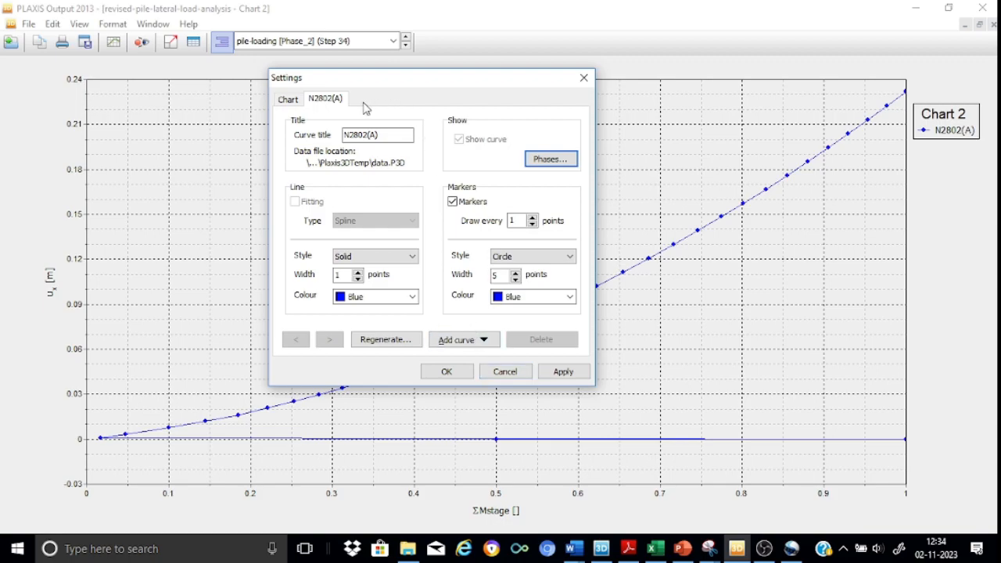
Exchange the chart axes so ux runs horizontally and ΣMstage vertically, and apply the curve settings
{"action": "left_click", "coordinate": [287, 99]}
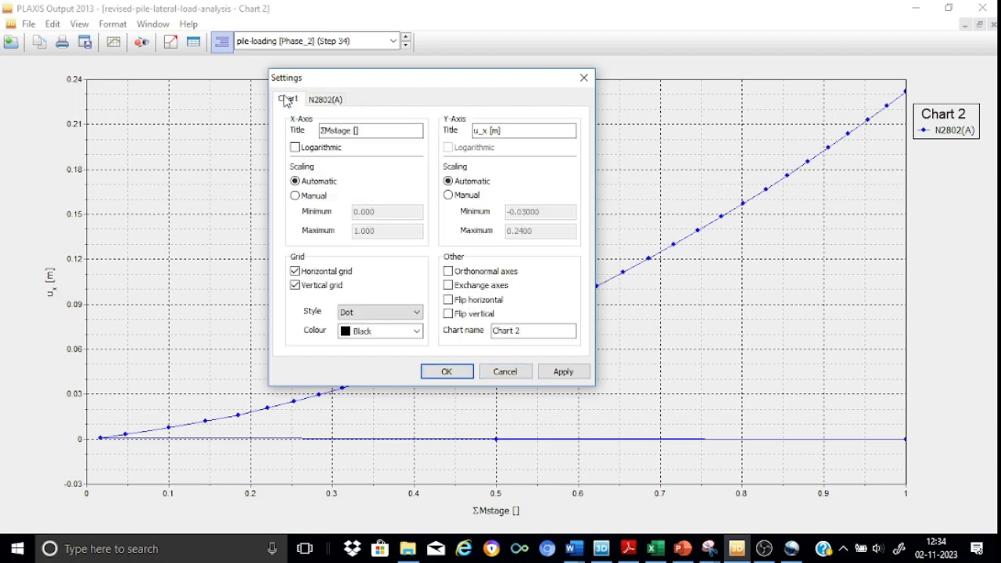
{"action": "left_click", "coordinate": [478, 289]}
{"action": "left_click", "coordinate": [447, 373]}
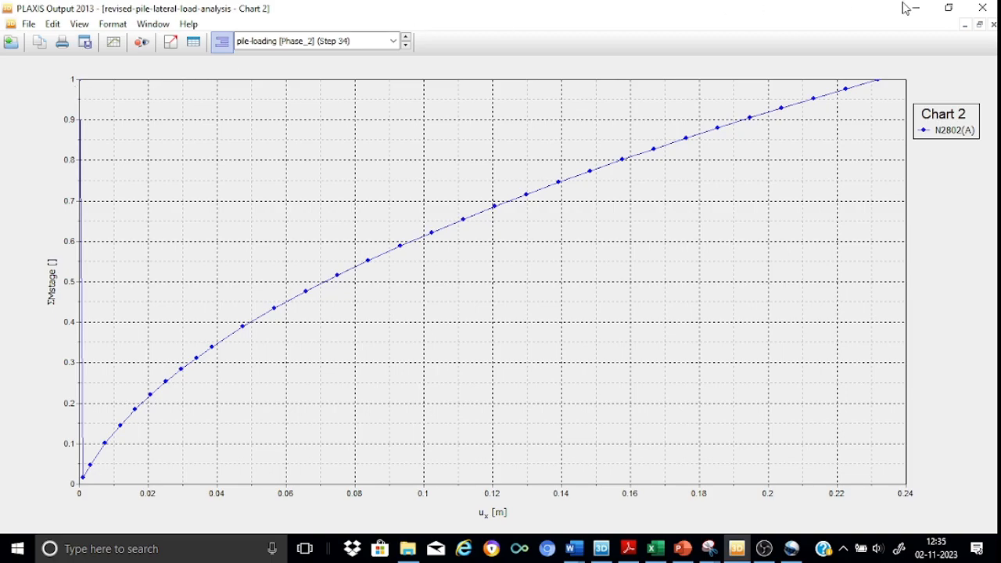
Discard the chart without saving, close both cross-section views and show the whole model
{"action": "left_click", "coordinate": [993, 26]}
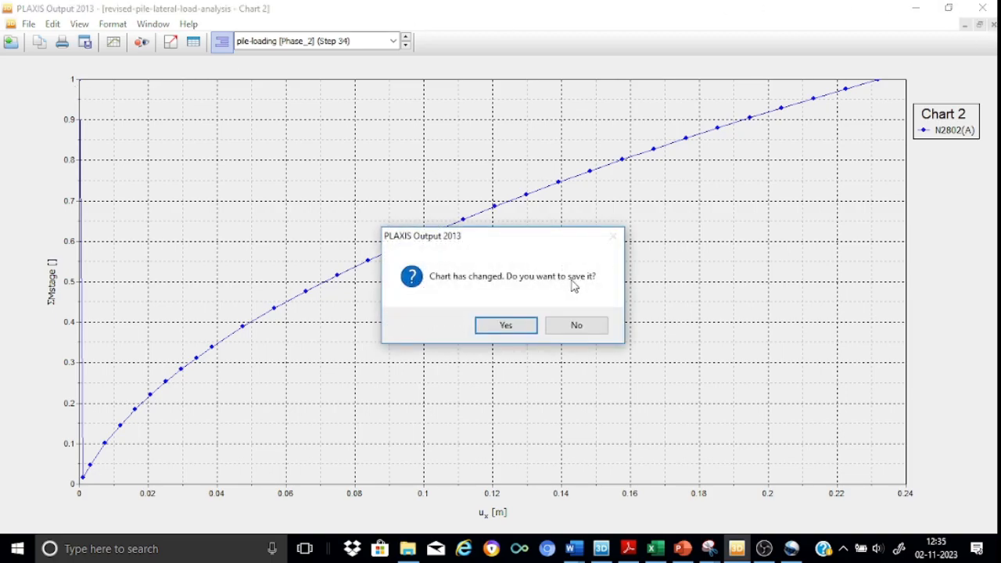
{"action": "left_click", "coordinate": [579, 326]}
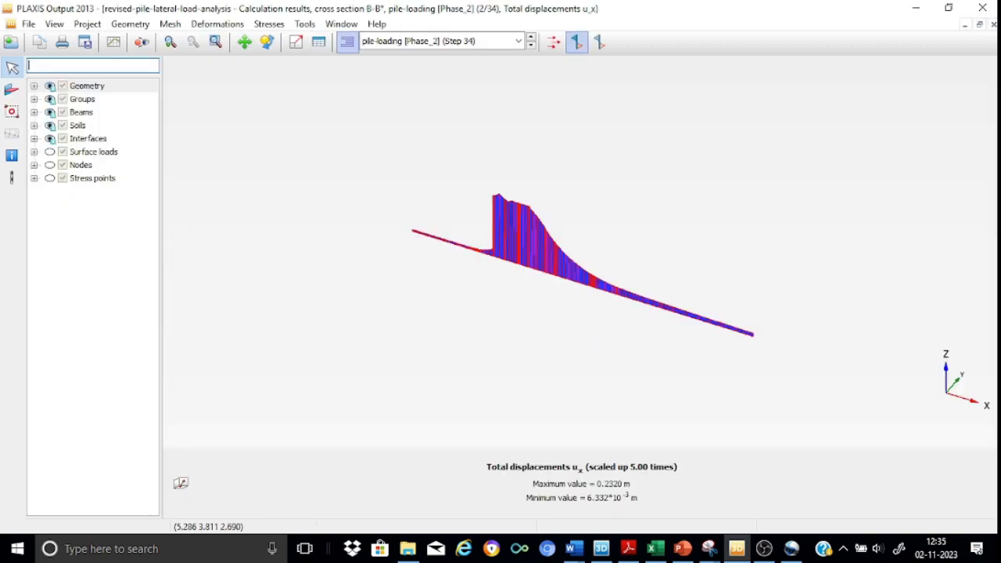
{"action": "left_click", "coordinate": [994, 26]}
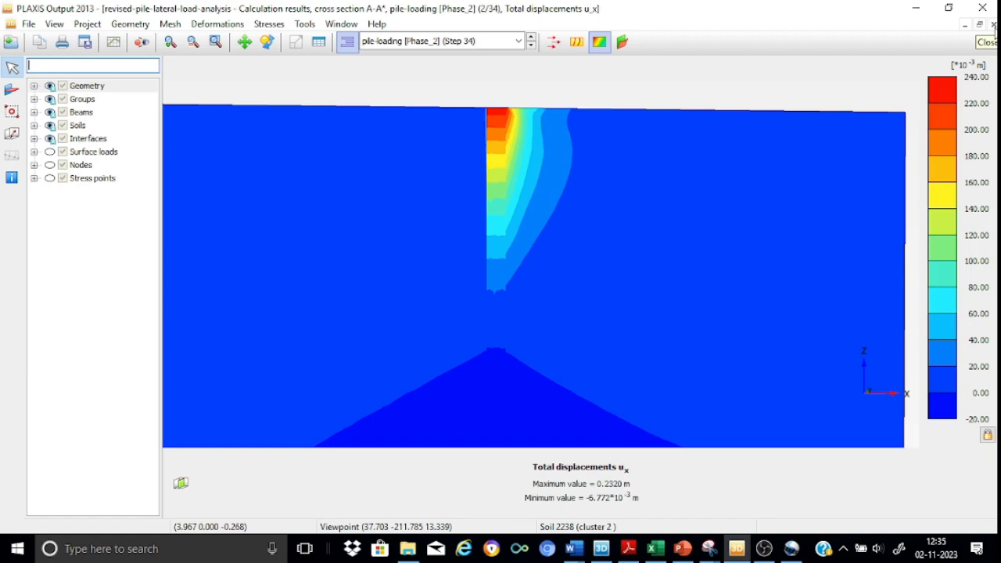
{"action": "left_click", "coordinate": [994, 27]}
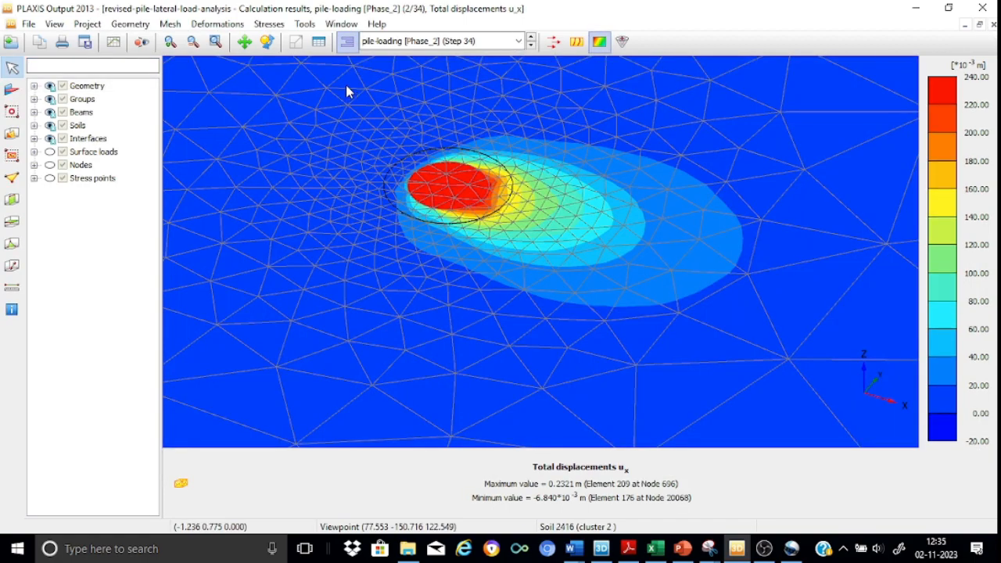
{"action": "left_click", "coordinate": [215, 43]}
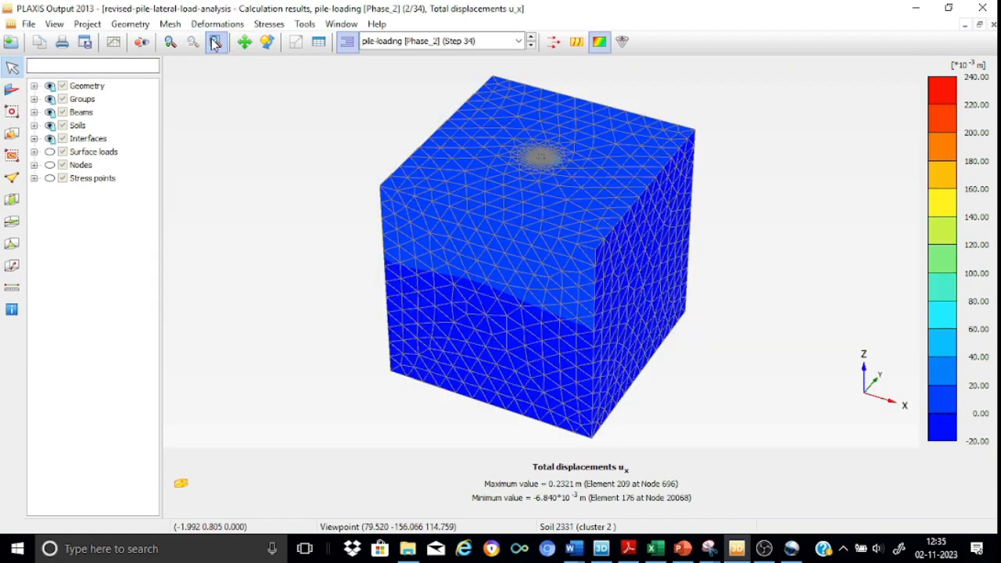
Select the beam inside the pile with a selection rectangle, view it separately and examine its ux displacement arrows along the depth
{"action": "left_click", "coordinate": [12, 112]}
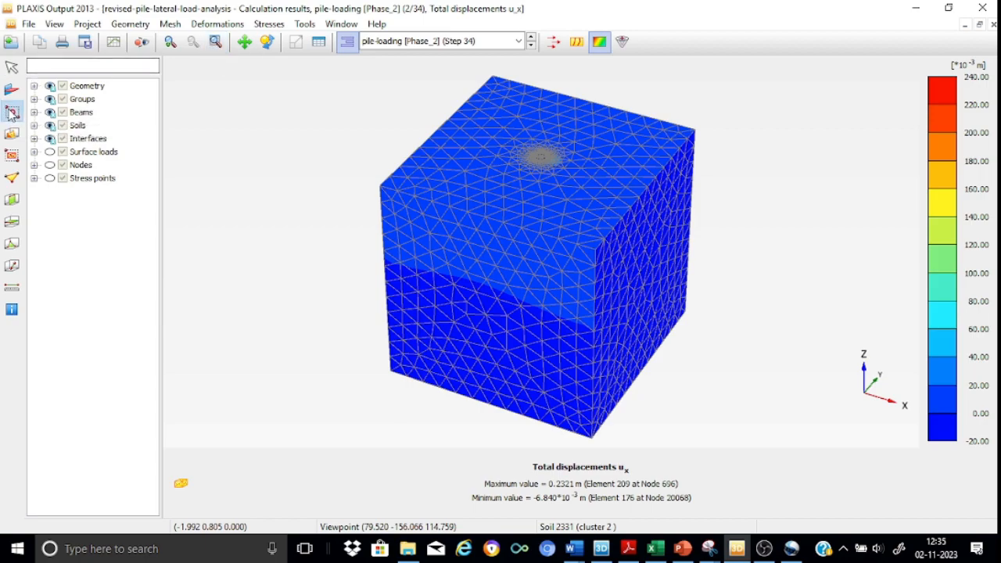
{"action": "left_click_drag", "start_coordinate": [385, 91], "coordinate": [714, 269]}
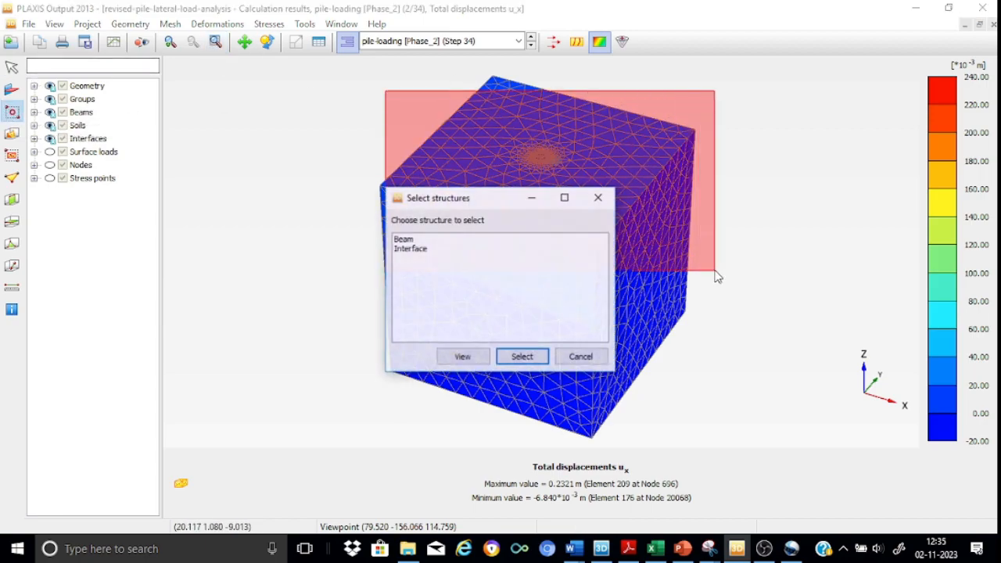
{"action": "left_click", "coordinate": [403, 240]}
{"action": "left_click", "coordinate": [473, 357]}
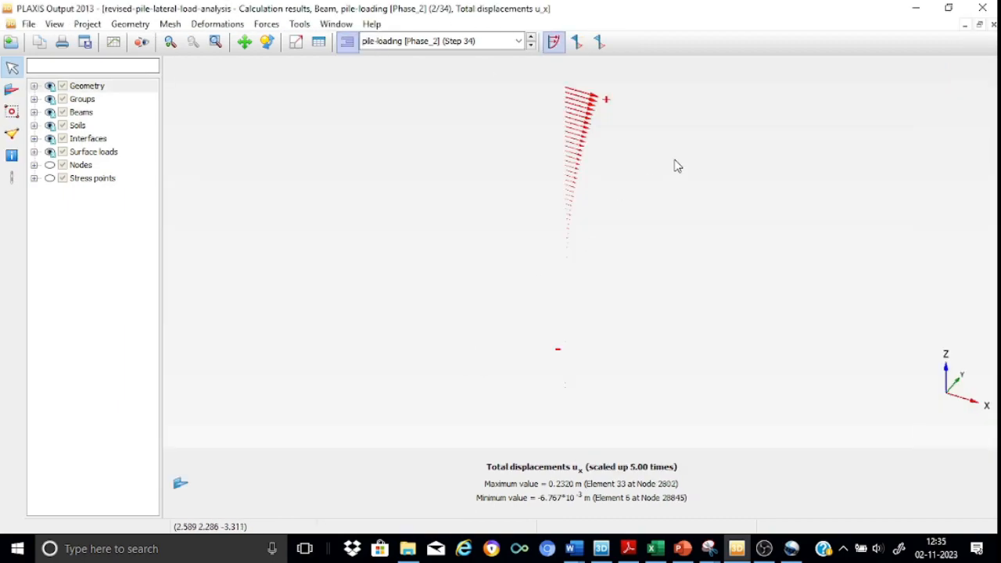
{"action": "middle_click_drag", "start_coordinate": [668, 172], "coordinate": [659, 287]}
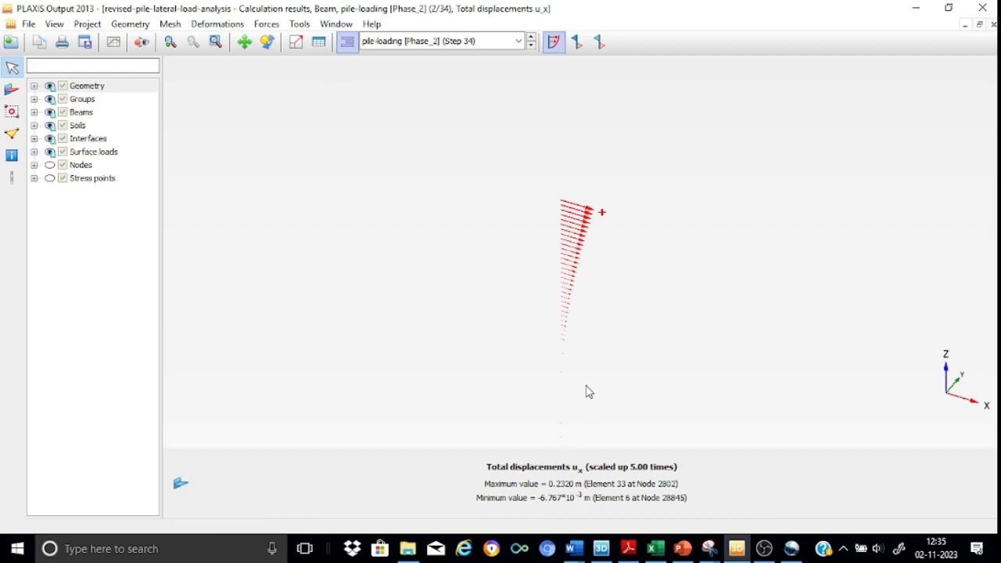
{"action": "scroll", "coordinate": [611, 244], "scroll_direction": "up", "scroll_amount": 5}
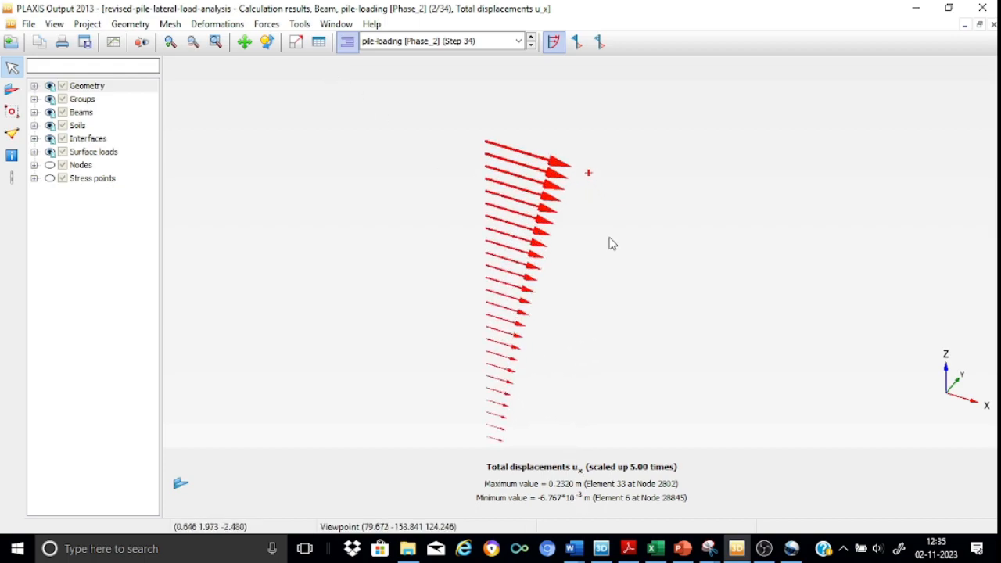
{"action": "middle_click_drag", "start_coordinate": [624, 308], "coordinate": [614, 224]}
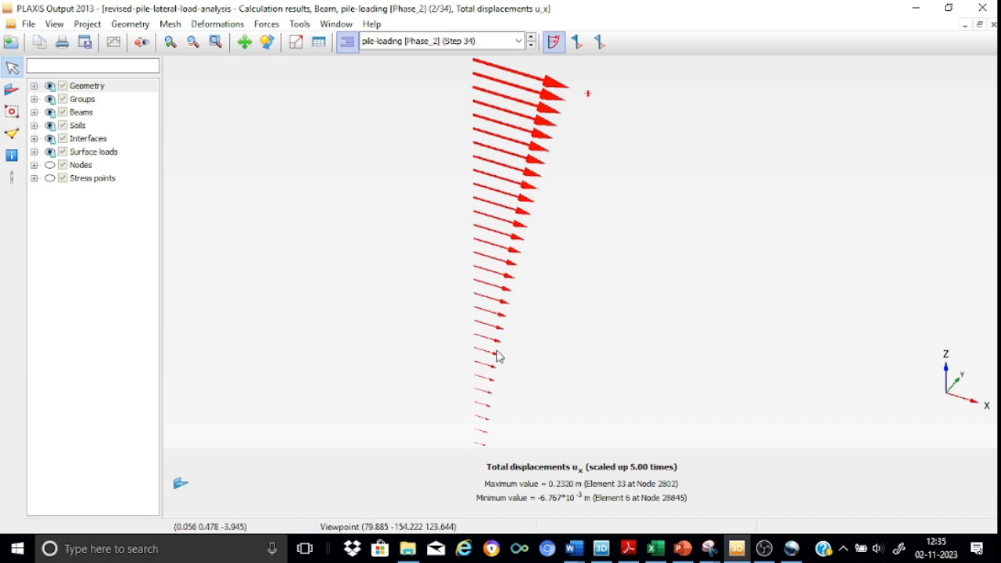
{"action": "middle_click_drag", "start_coordinate": [521, 384], "coordinate": [623, 440]}
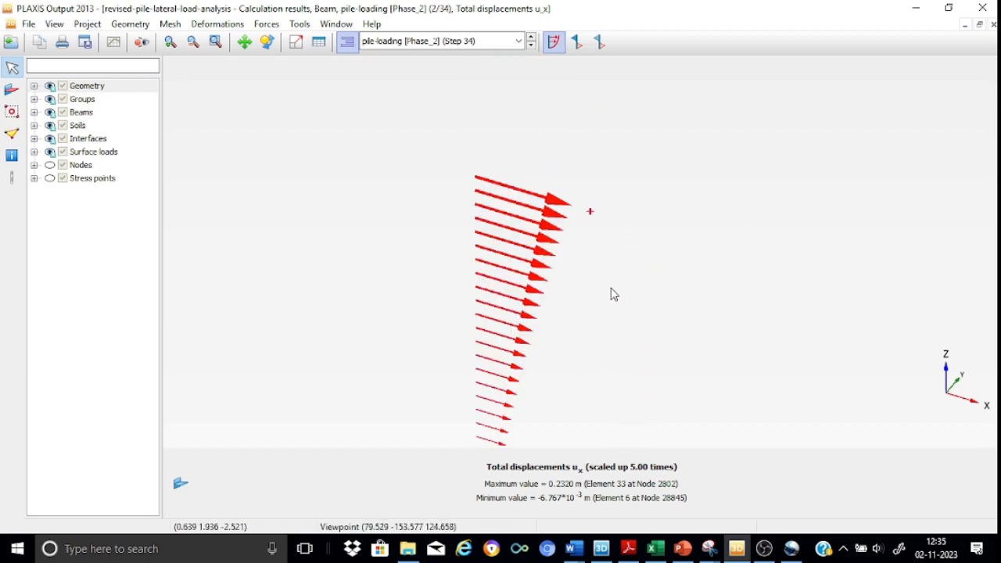
{"action": "middle_click_drag", "start_coordinate": [613, 293], "coordinate": [610, 239]}
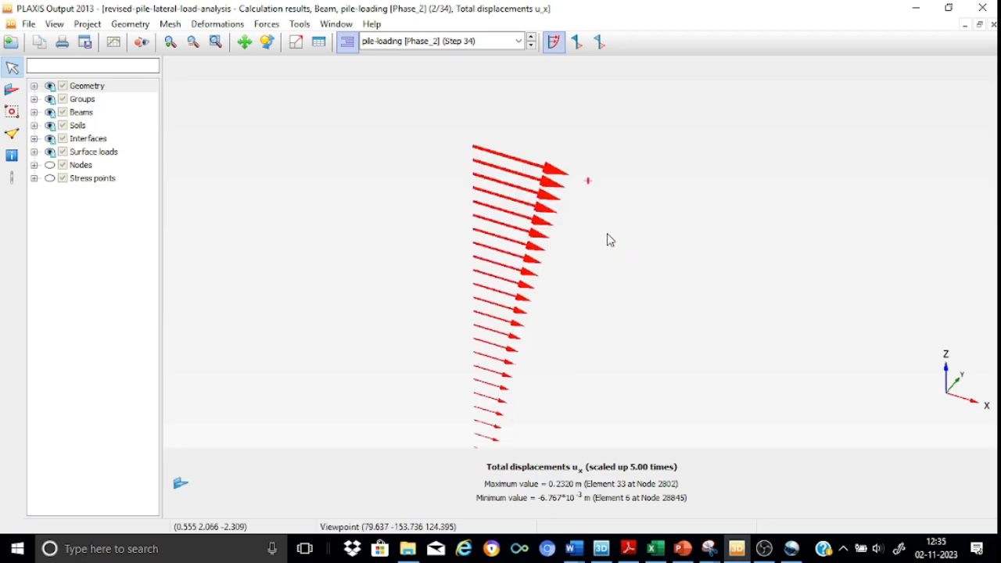
Display the bending moments M3 of the beam and examine their distribution along the pile
{"action": "left_click", "coordinate": [266, 24]}
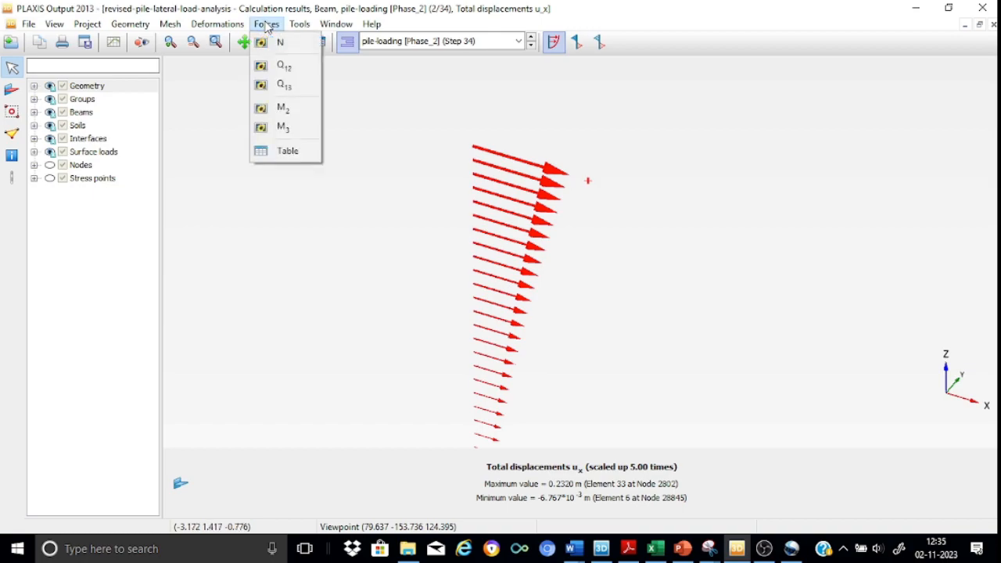
{"action": "left_click", "coordinate": [283, 128]}
{"action": "middle_click_drag", "start_coordinate": [712, 136], "coordinate": [678, 367]}
{"action": "scroll", "coordinate": [688, 250], "scroll_direction": "down", "scroll_amount": 4}
{"action": "middle_click_drag", "start_coordinate": [689, 250], "coordinate": [668, 144]}
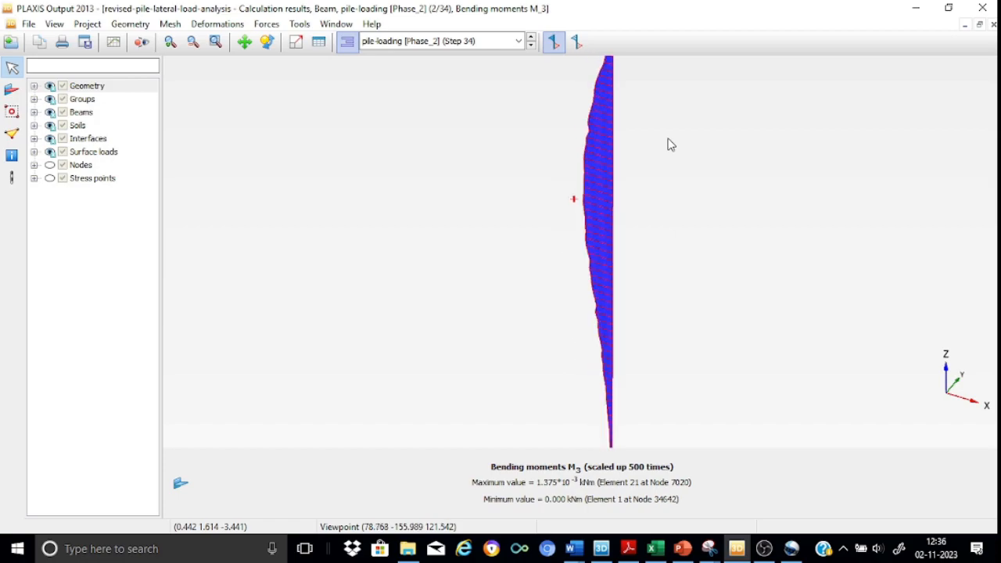
Show the beam's M3 bending moments as a wireframe distribution instead of a filled one, with the whole diagram in view
{"action": "left_click", "coordinate": [575, 47]}
{"action": "middle_click_drag", "start_coordinate": [705, 118], "coordinate": [708, 151]}
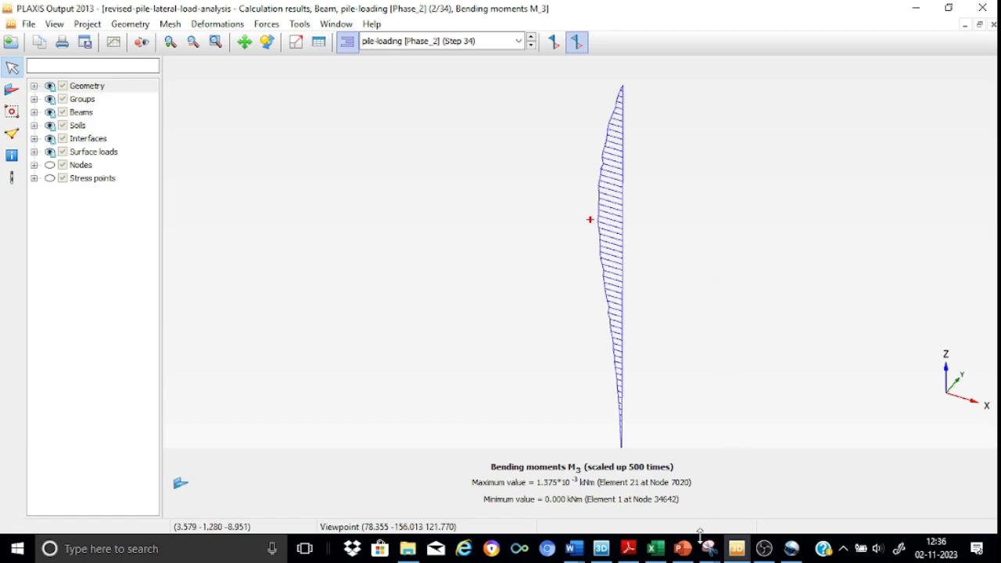
Switch to the data-video-10.xlsx workbook in Excel and examine the load-displacement chart on the P-delta sheet and the bending moment chart on the Moment sheet
{"action": "left_click", "coordinate": [655, 553]}
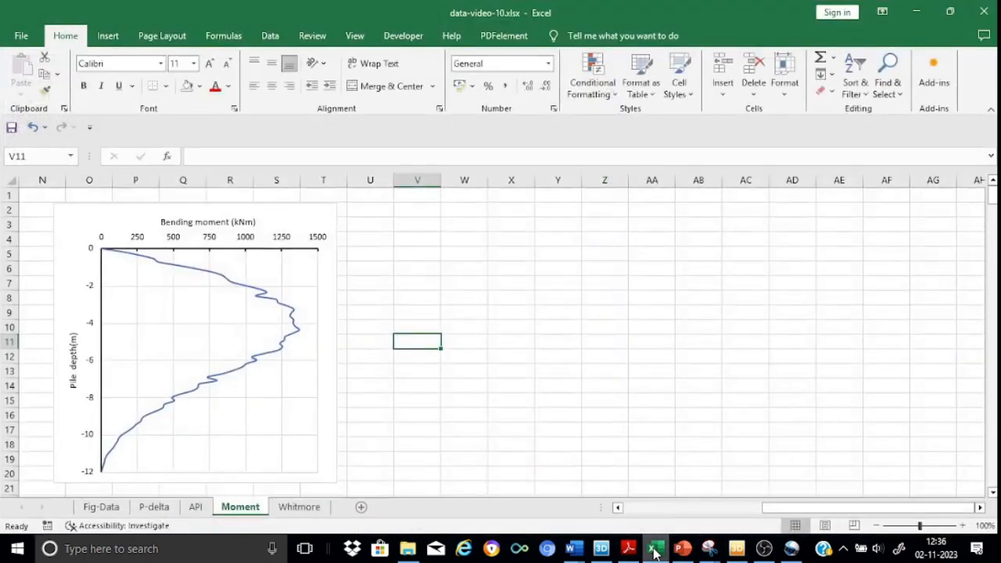
{"action": "left_click", "coordinate": [150, 508]}
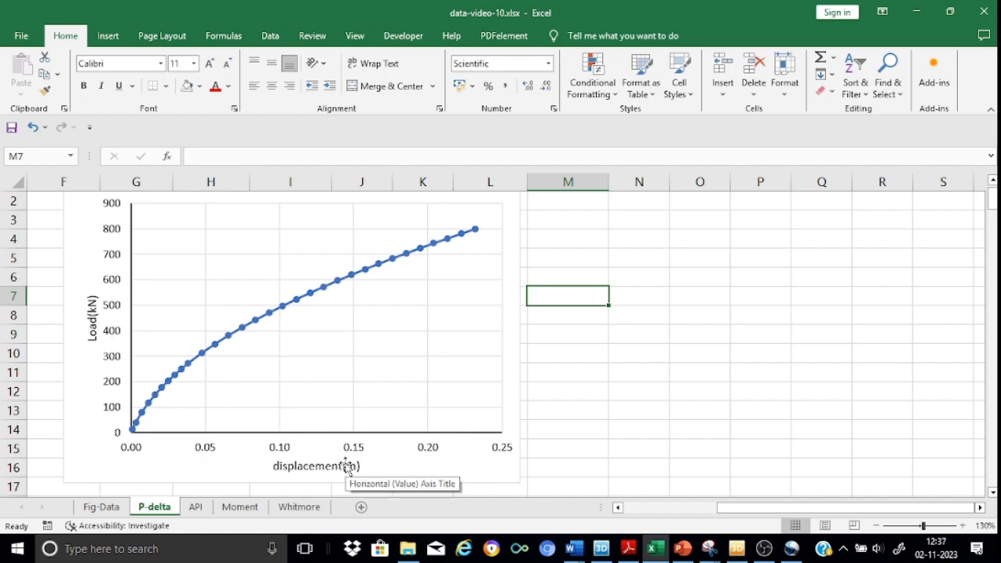
{"action": "left_click", "coordinate": [248, 508]}
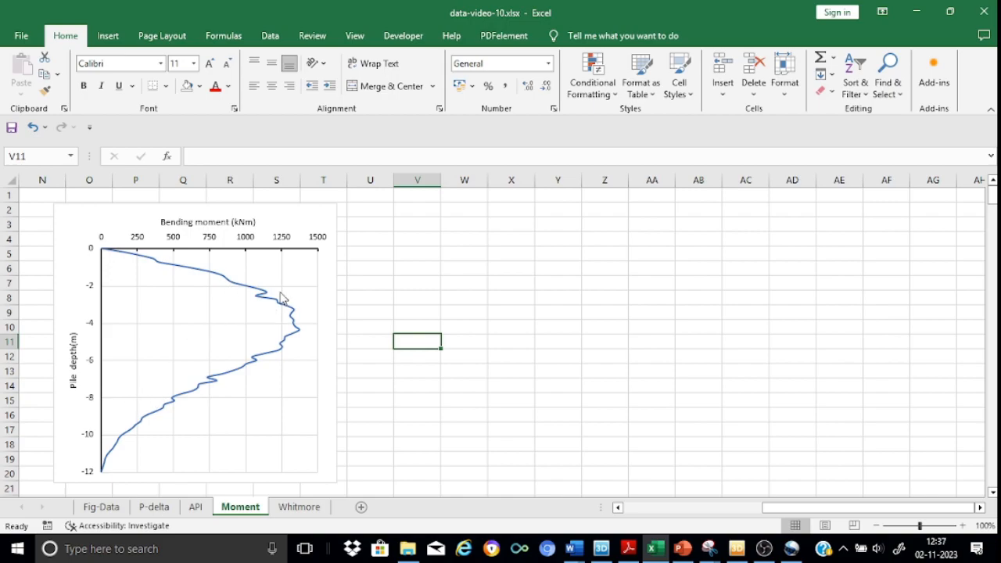
{"action": "mouse_move", "coordinate": [298, 318]}
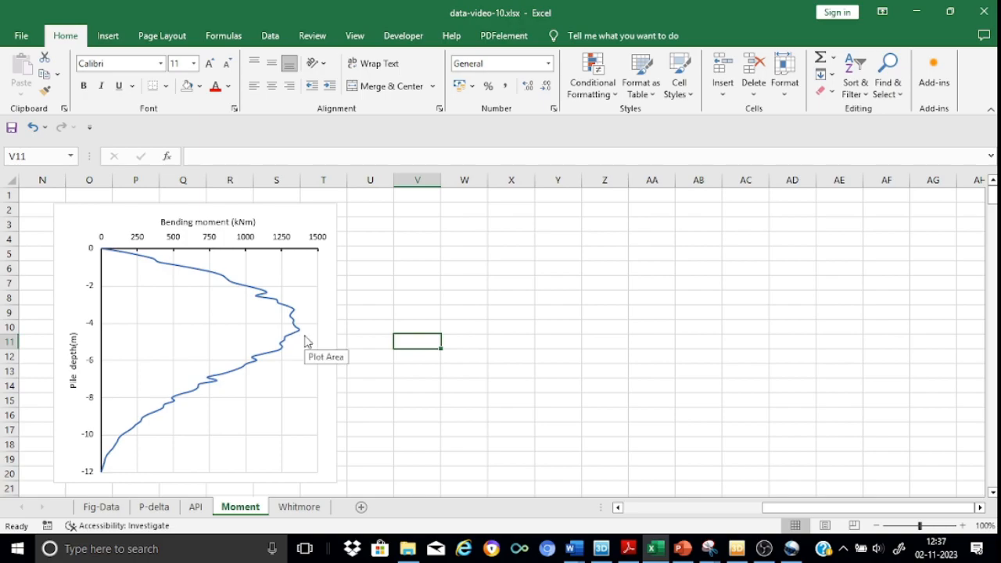
{"action": "left_click", "coordinate": [699, 294]}
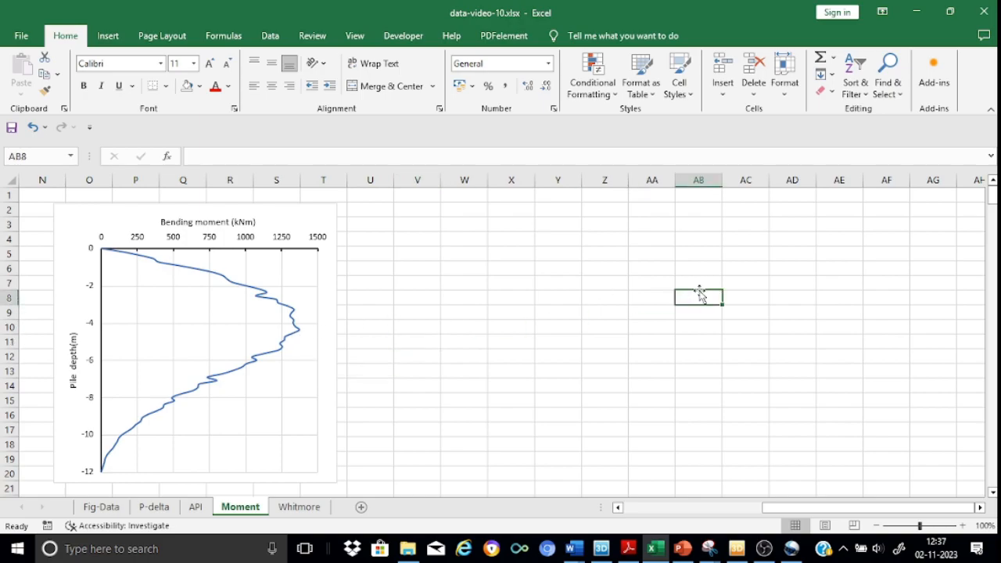